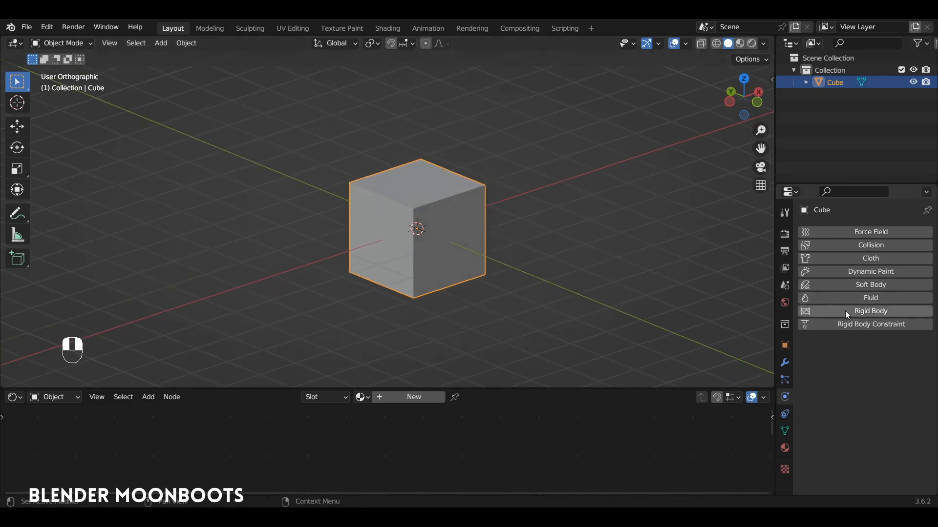
Step: Add Rigid Body physics to the cube and enlarge the Properties editor to show all its settings
click(862, 313)
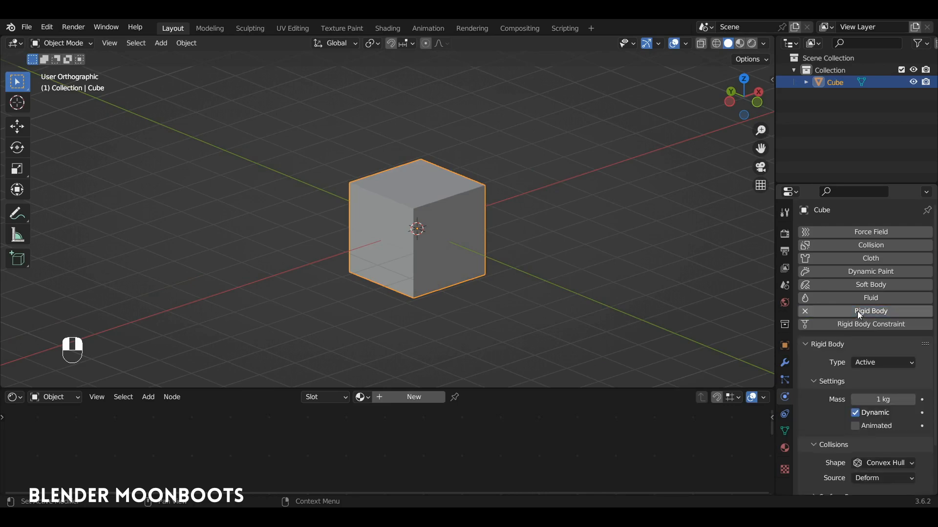
drag(829, 182, 829, 96)
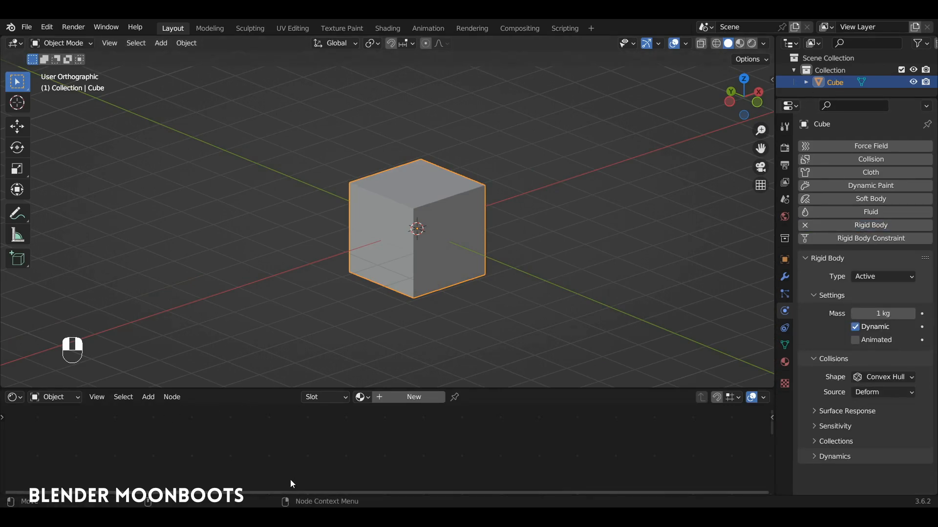
Step: Change the lower editor to the Timeline, play the cube's simulation and return to frame 1
key(shift+F12)
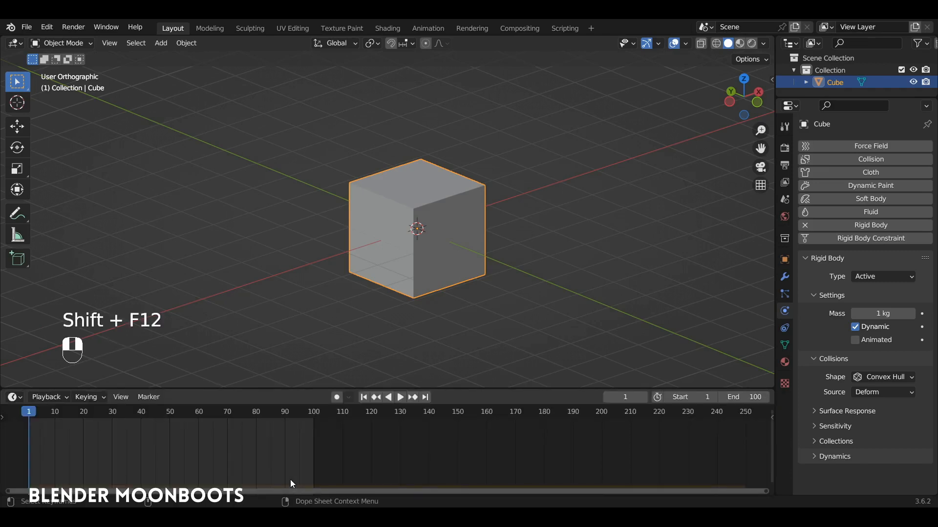
key(space)
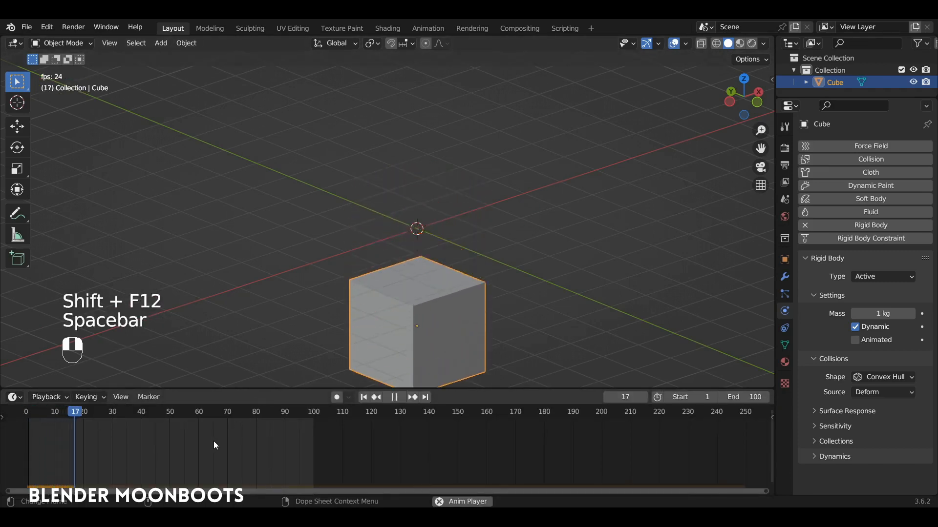
key(space)
drag(115, 411, 33, 408)
alt+drag(532, 222, 553, 241)
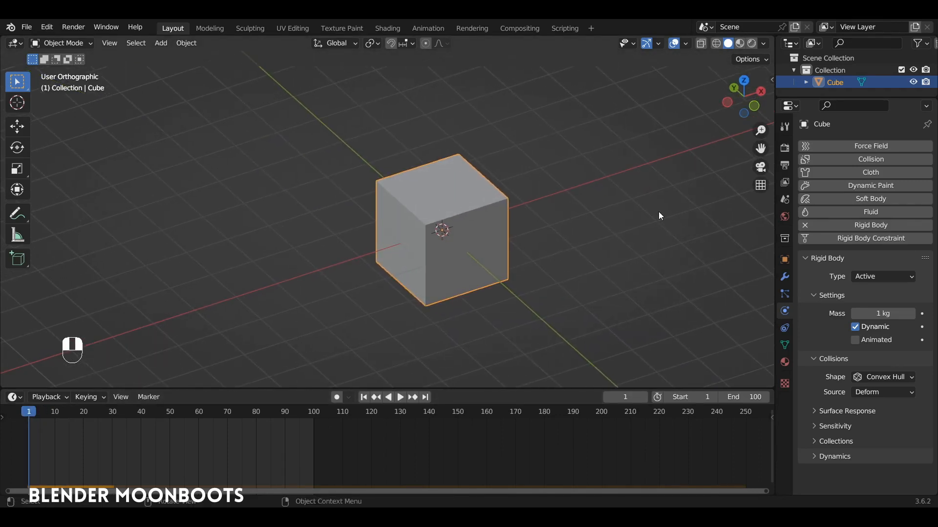
Step: Disable the scene's gravity and play the animation to test its effect on the cube
click(785, 199)
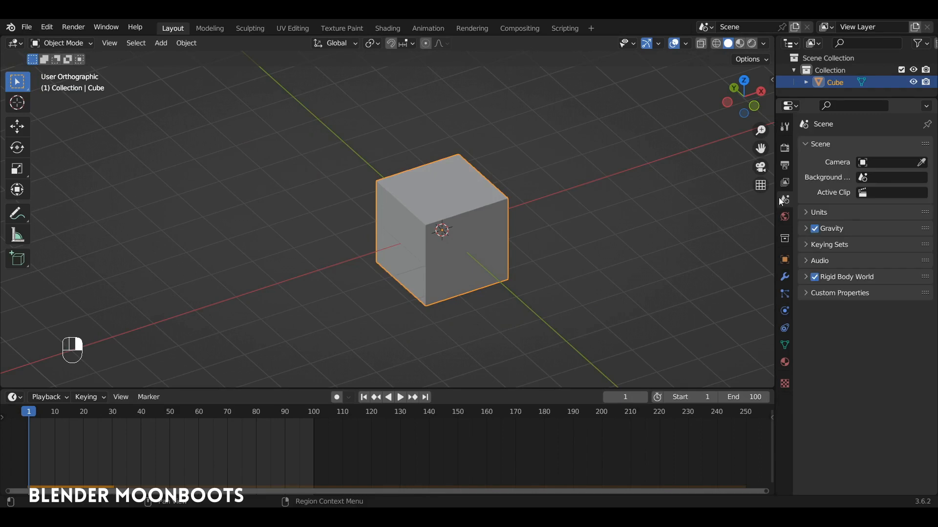
click(813, 233)
key(space)
key(space)
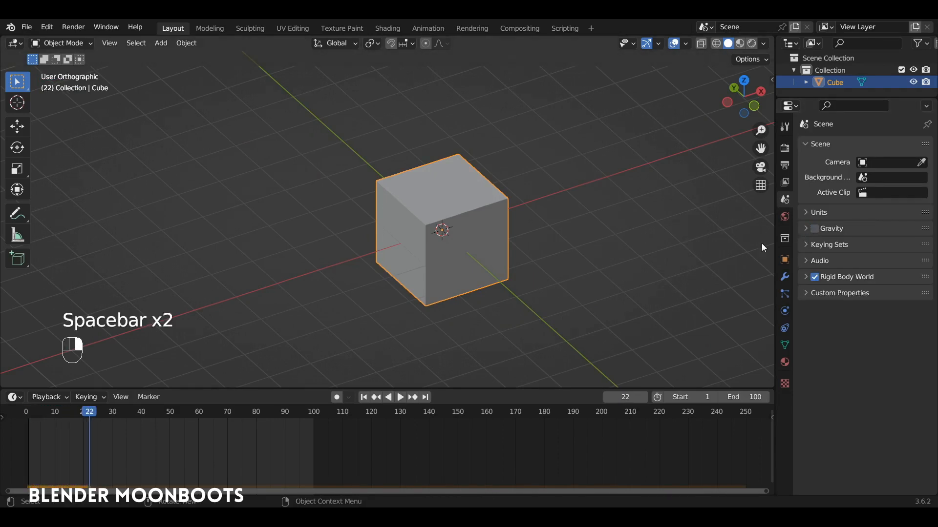
Step: Re-enable the scene's gravity and inspect its X, Y and Z settings
click(814, 228)
click(805, 229)
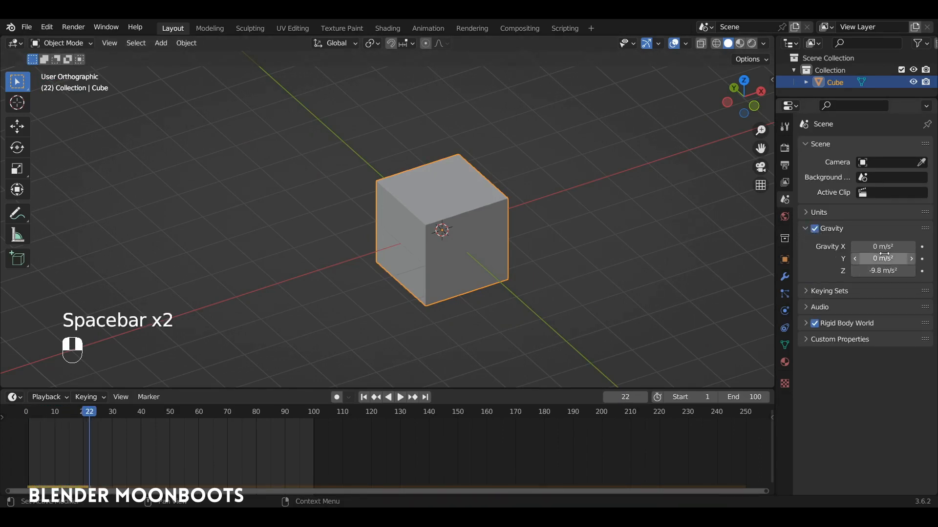
click(805, 228)
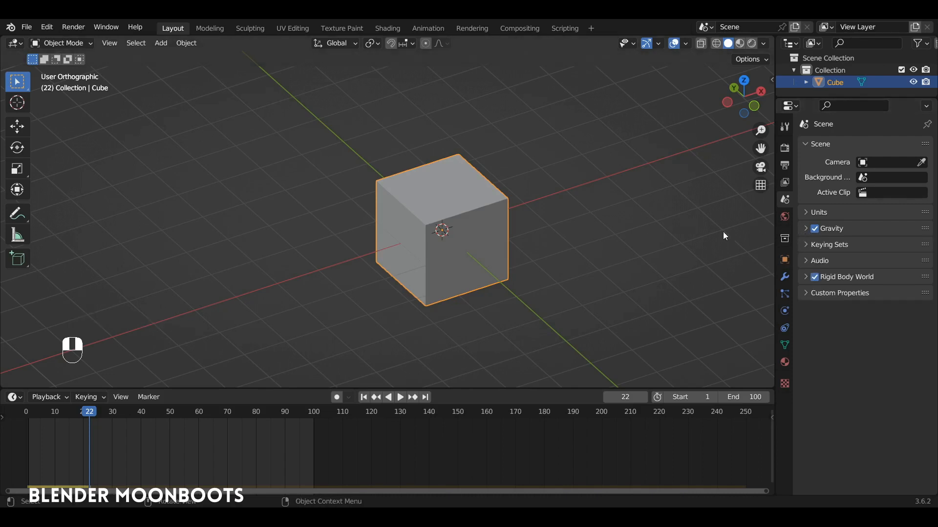
Step: Return to frame 1, add a plane mesh and scale its geometry up in Edit Mode to extend well beyond the cube
click(784, 311)
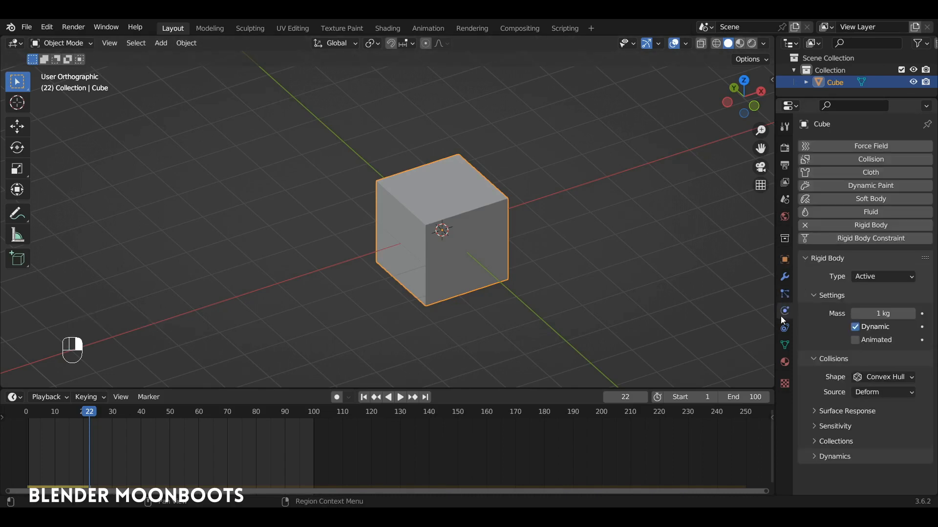
alt+drag(519, 247, 537, 210)
drag(21, 415, 29, 418)
key(shift+a)
mouse_move(377, 217)
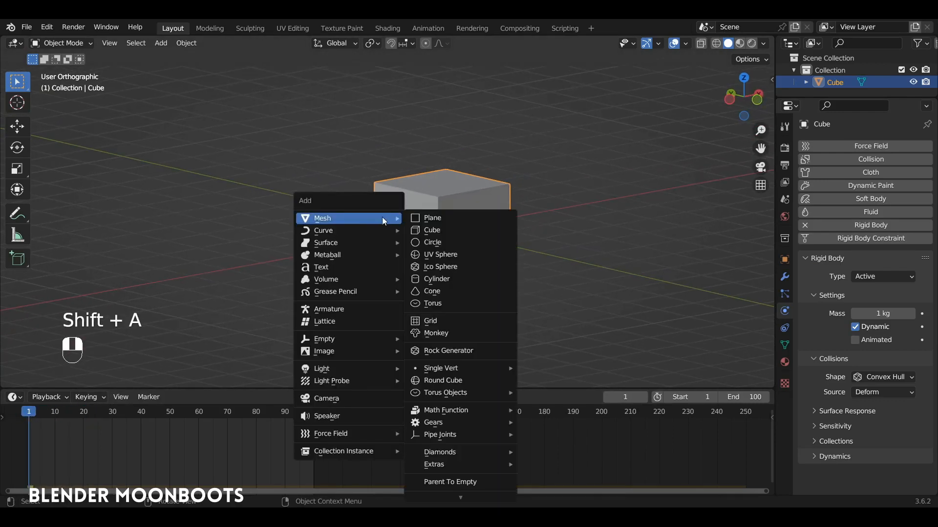
click(441, 220)
key(Tab)
key(s)
click(660, 262)
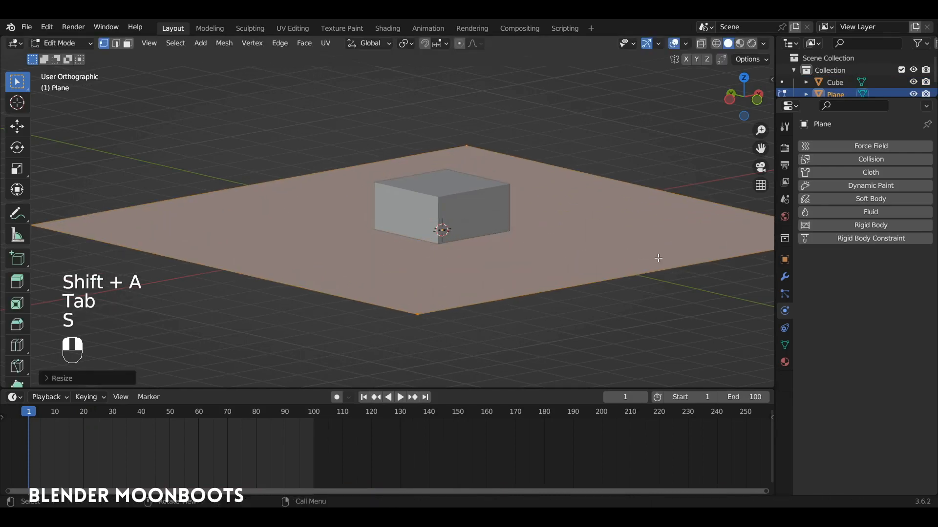
alt+drag(660, 262, 597, 254)
key(Tab)
Step: Move the plane down along Z to sit beneath the cube using the Move tool
scroll(567, 248, down, 3)
key(shift+space)
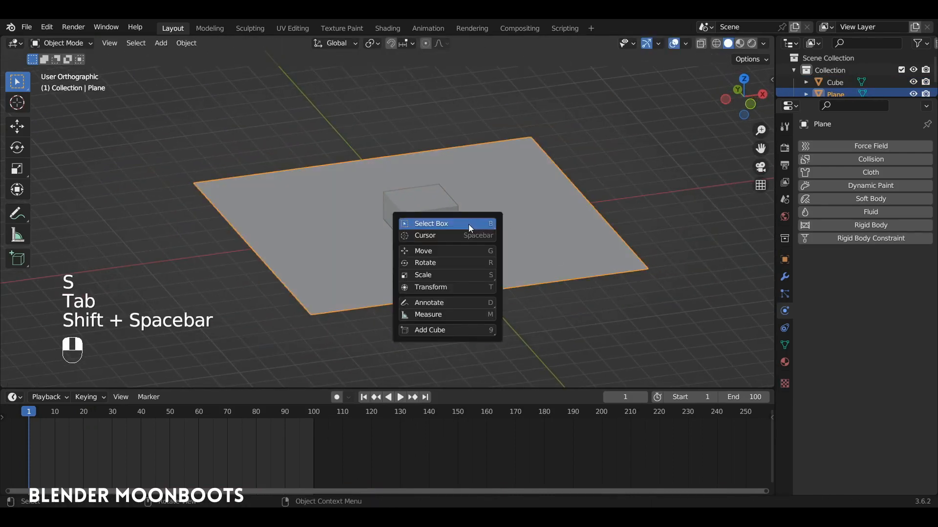
click(421, 251)
drag(423, 191, 423, 254)
alt+drag(423, 254, 491, 251)
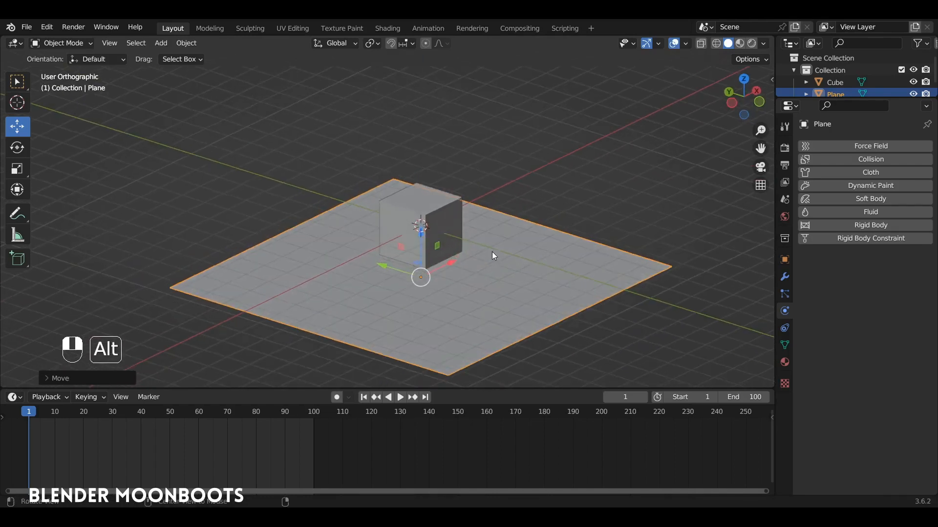
Step: Add Rigid Body physics to the plane and set its type to Passive
click(870, 224)
click(869, 276)
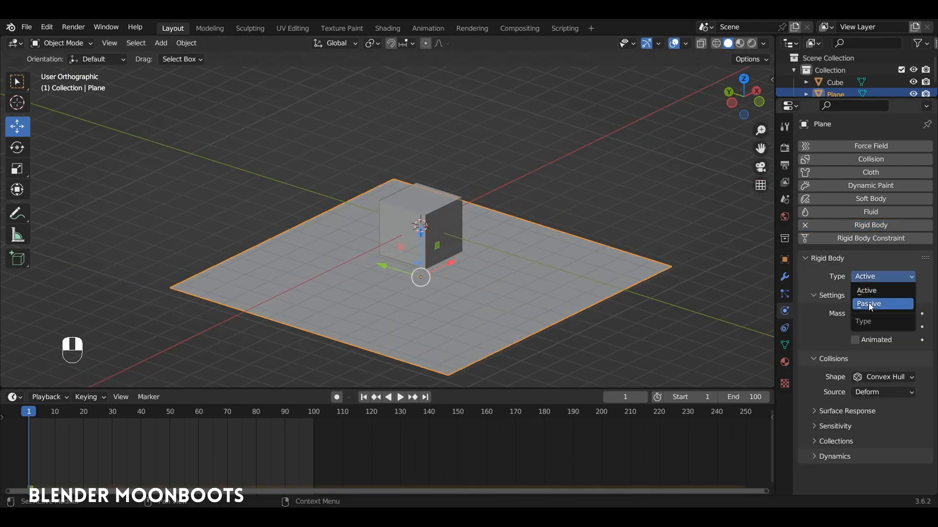
click(869, 303)
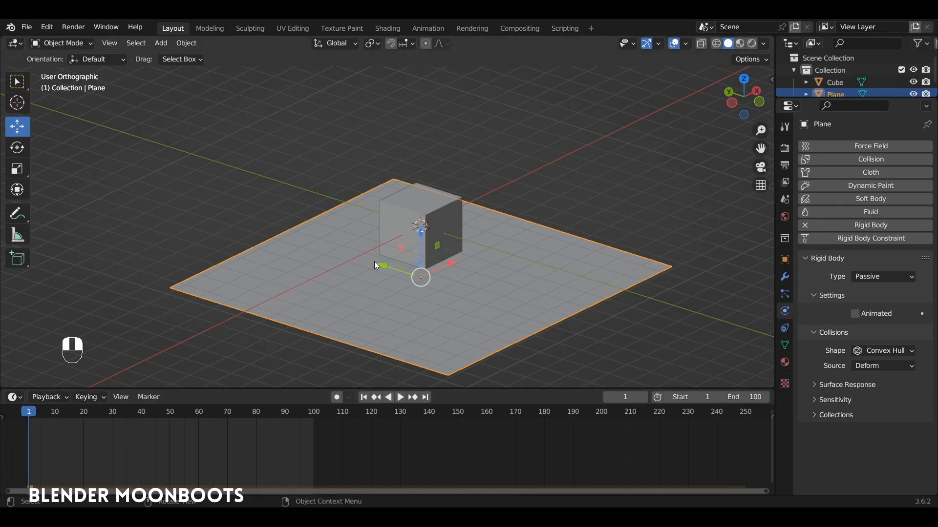
Step: Raise the cube along Z well above the plane and tilt it with a free trackball rotation
click(419, 215)
drag(421, 194, 430, 120)
key(r)
key(r)
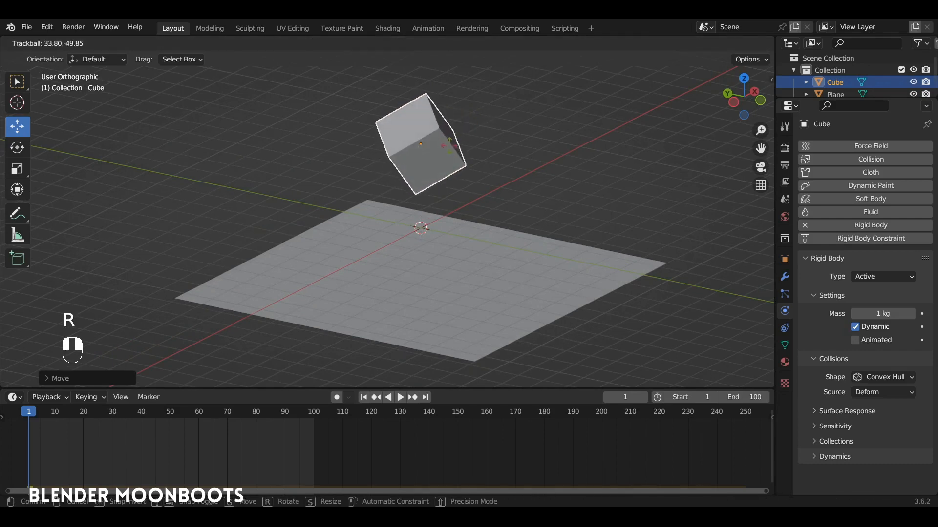
click(162, 345)
Step: Play the simulation of the tilted cube falling onto the plane and return to frame 1
key(space)
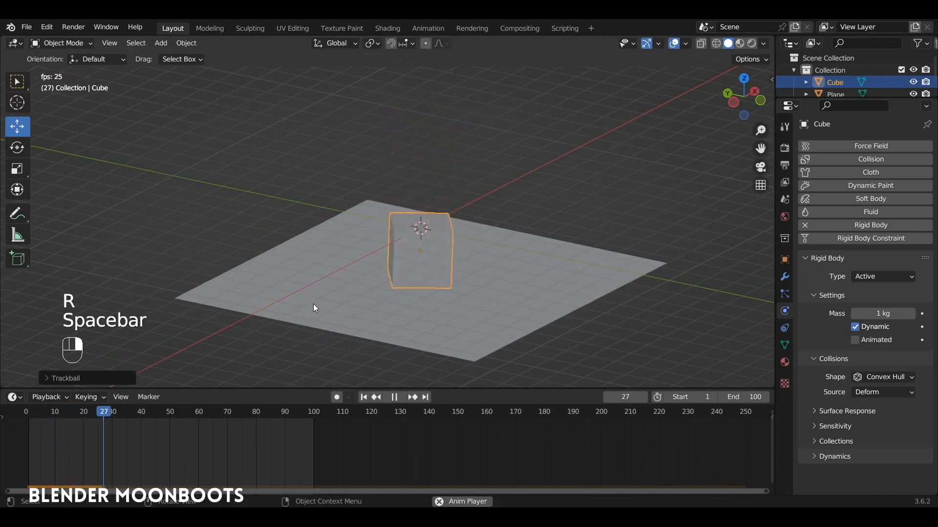
key(space)
drag(210, 415, 30, 428)
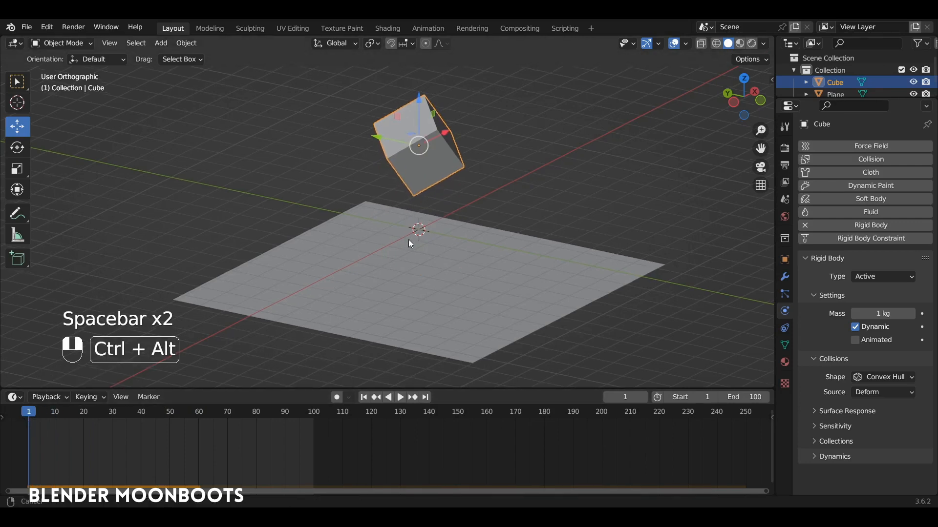
Step: Duplicate the cube straight up along Z above the original and give the copy a different trackball rotation
alt+drag(409, 240, 436, 266)
scroll(440, 272, down, 1)
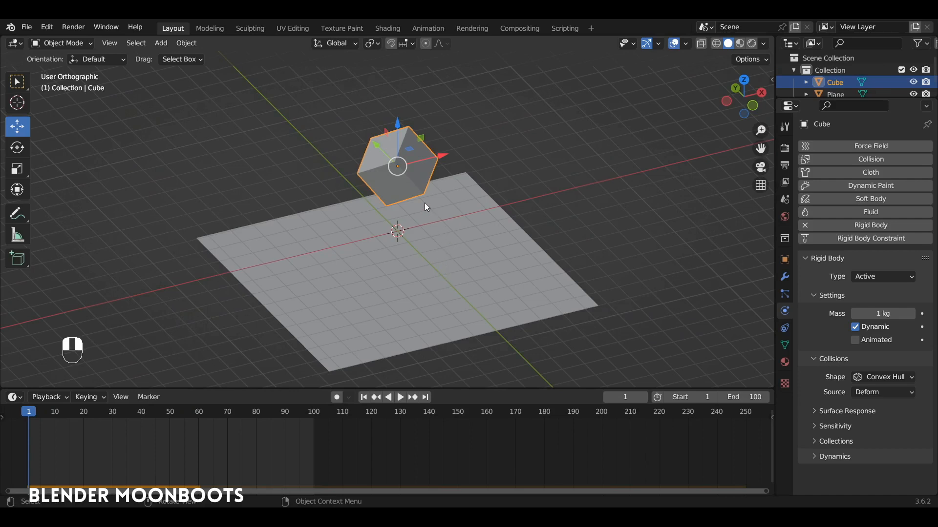
ctrl+alt+drag(424, 203, 442, 250)
key(shift+d)
key(z)
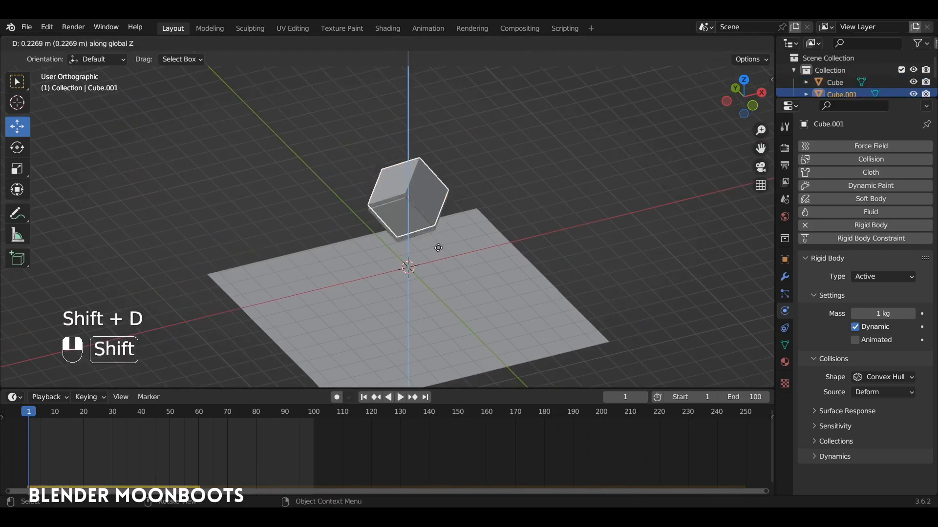
click(456, 177)
key(r)
key(r)
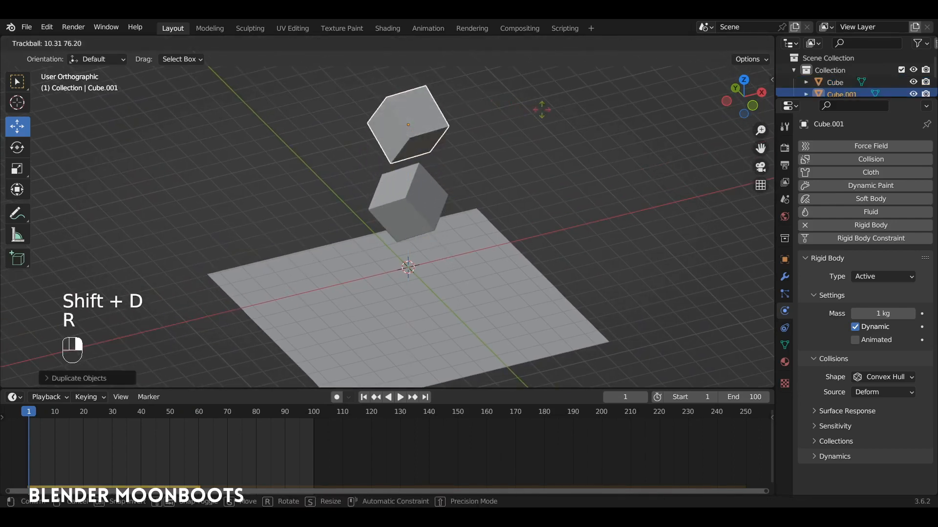
click(408, 125)
Step: Play the simulation with both cubes falling onto the plane and return to frame 1
key(space)
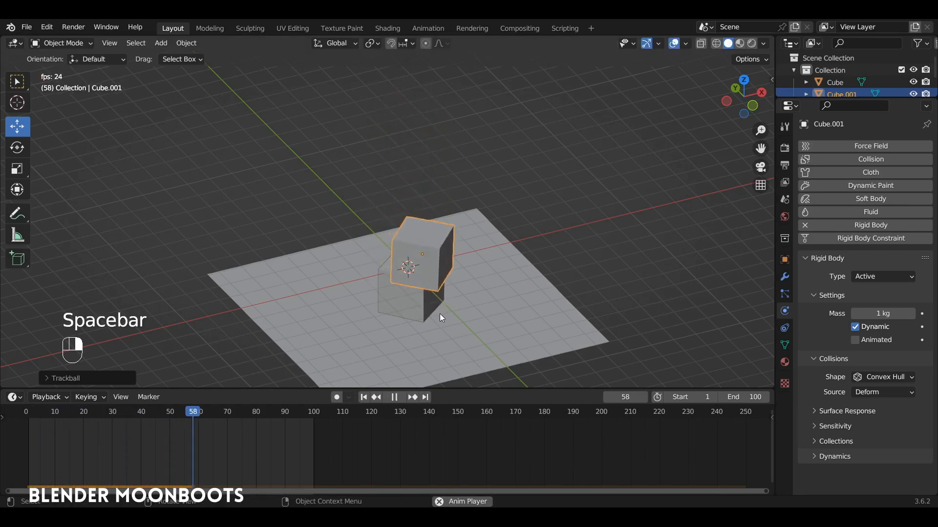
key(space)
drag(282, 409, 28, 425)
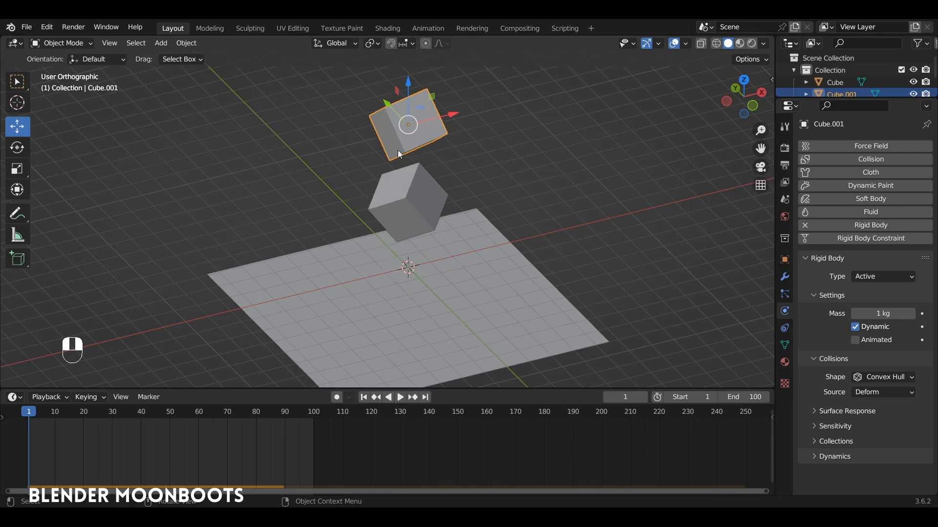
Step: Bake the upper cube's rigid body motion to keyframes from frame 1 to 100 with a frame step of 1
click(197, 43)
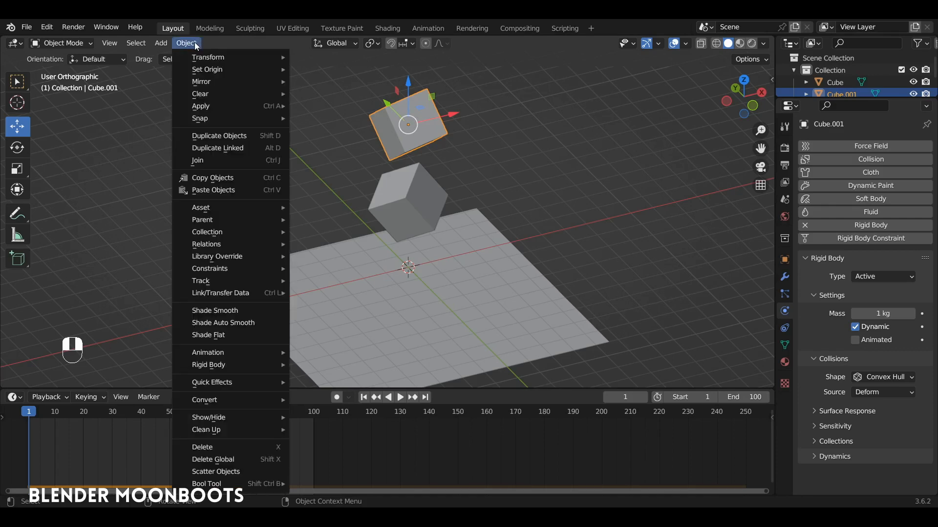
mouse_move(217, 367)
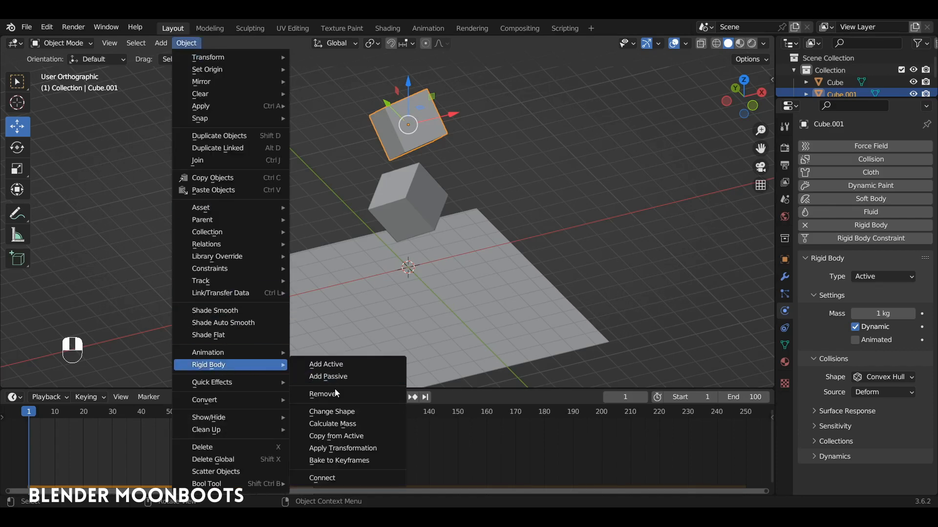
click(389, 462)
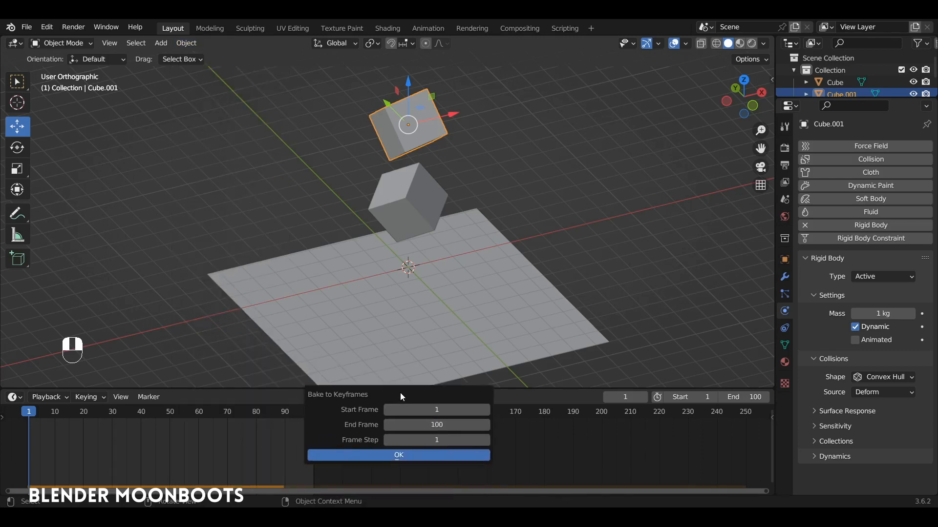
drag(401, 397, 401, 303)
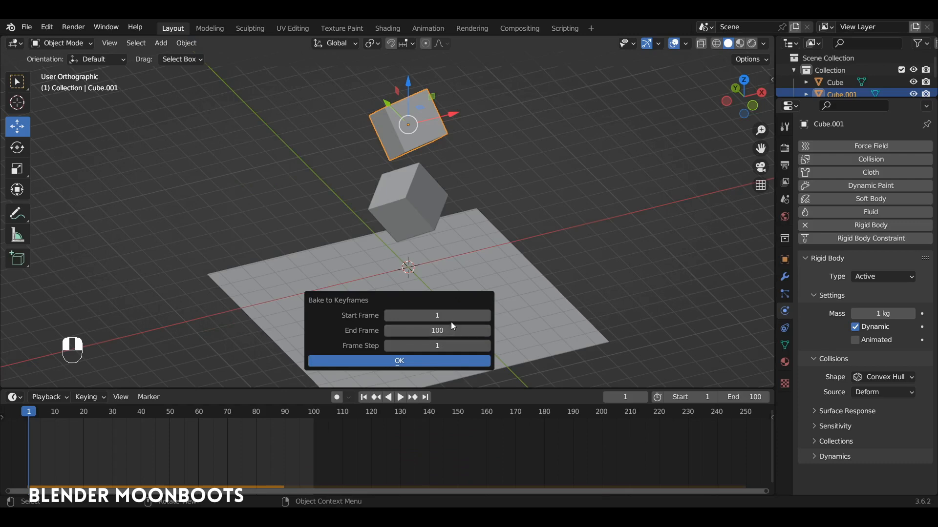
click(426, 365)
Step: Play the baked keyframe animation from the start and return to the first frame
drag(43, 414, 26, 418)
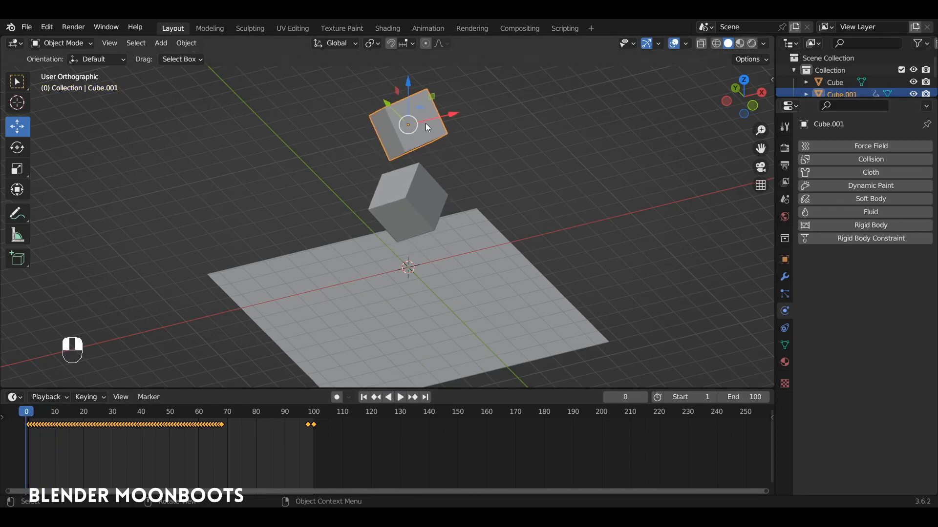
key(space)
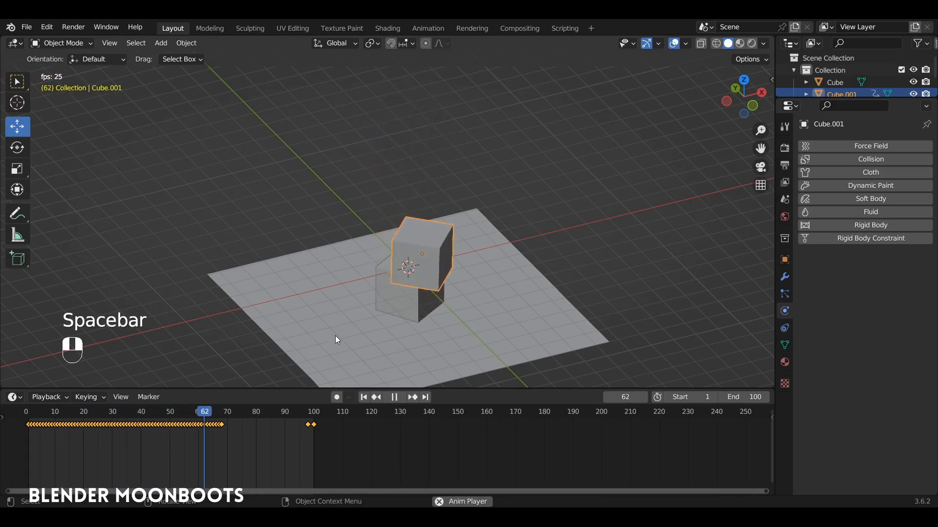
key(space)
drag(272, 412, 30, 416)
Step: Undo the keyframe bake, replay the live rigid body simulation and return to frame 1
key(ctrl+z)
key(ctrl+z)
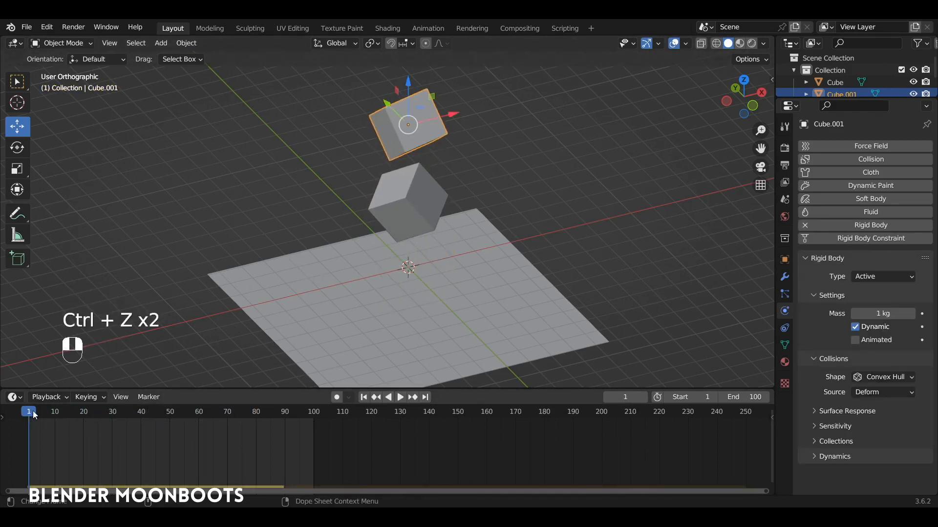
mouse_move(36, 415)
mouse_down()
mouse_move(112, 426)
mouse_move(25, 417)
mouse_up()
key(space)
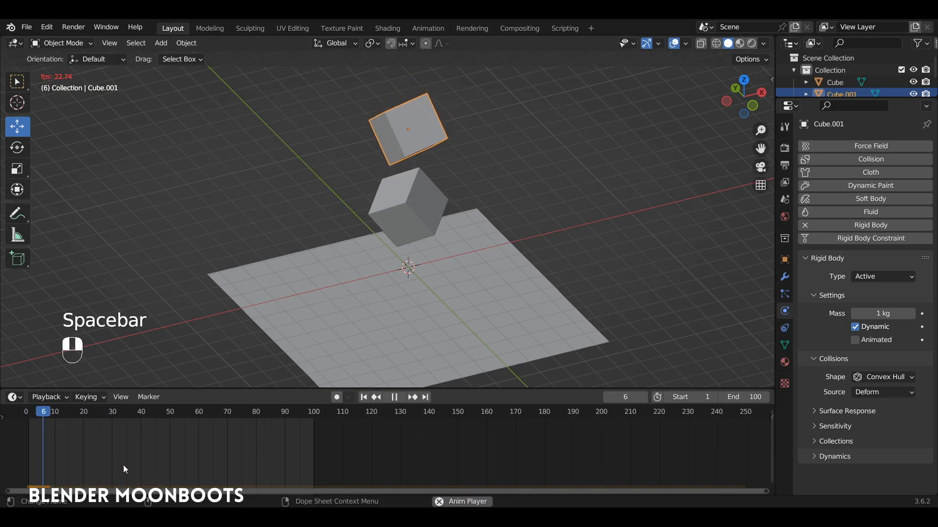
key(space)
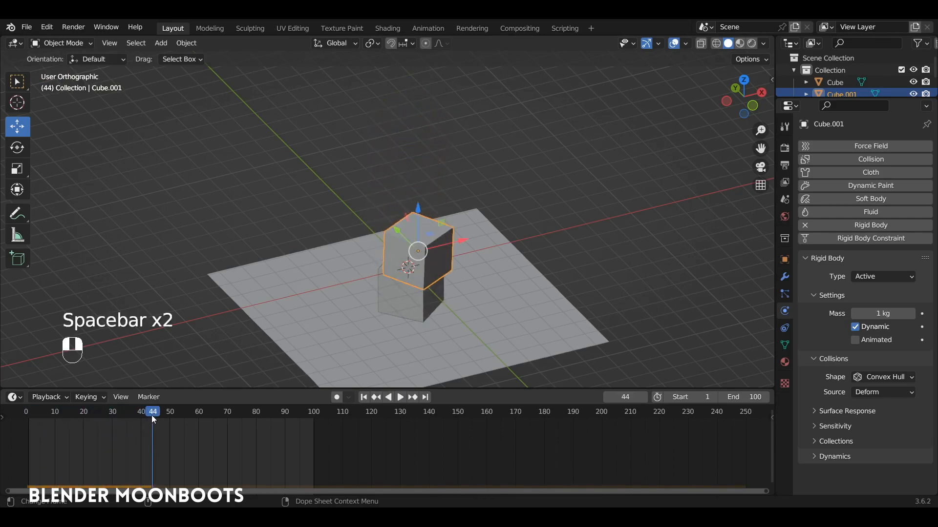
drag(152, 415, 28, 417)
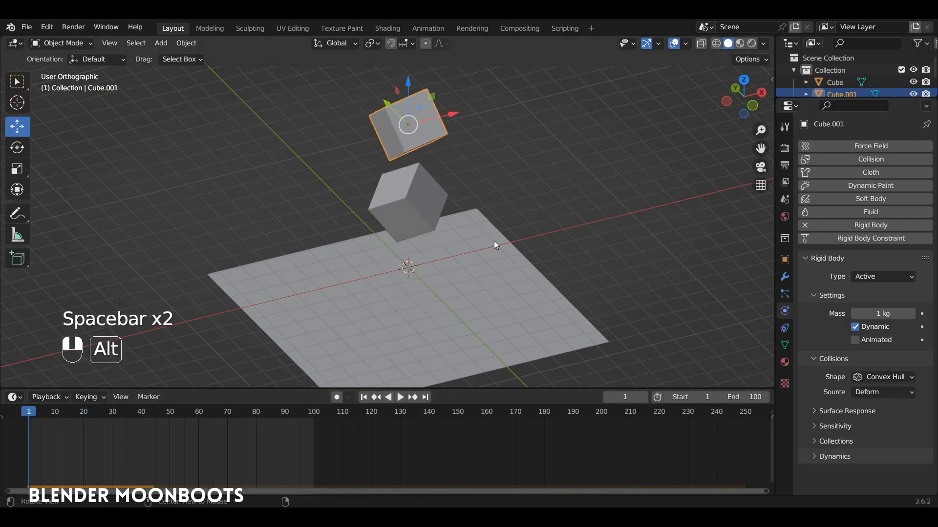
alt+middle_drag(493, 241, 554, 270)
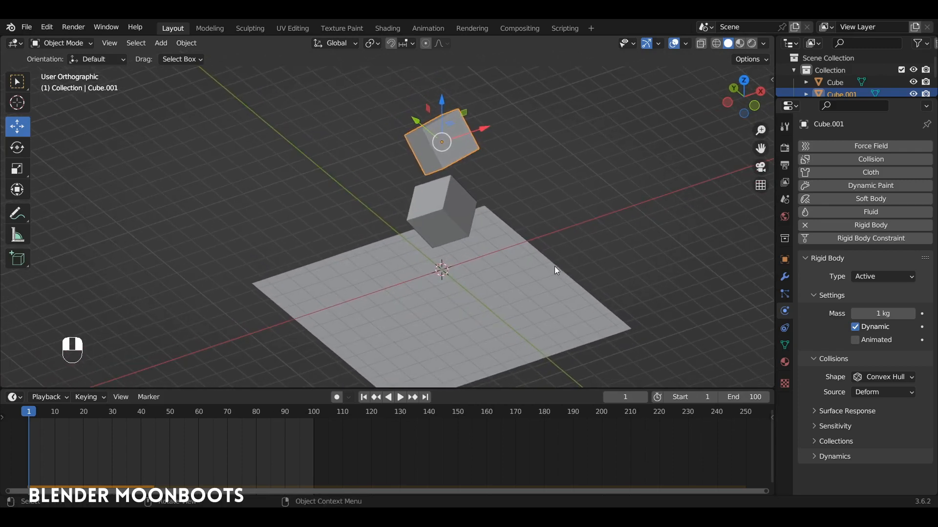
Step: Add a new plane at the world origin and enlarge its mesh in Edit Mode to about half the ground plane's width
key(shift+a)
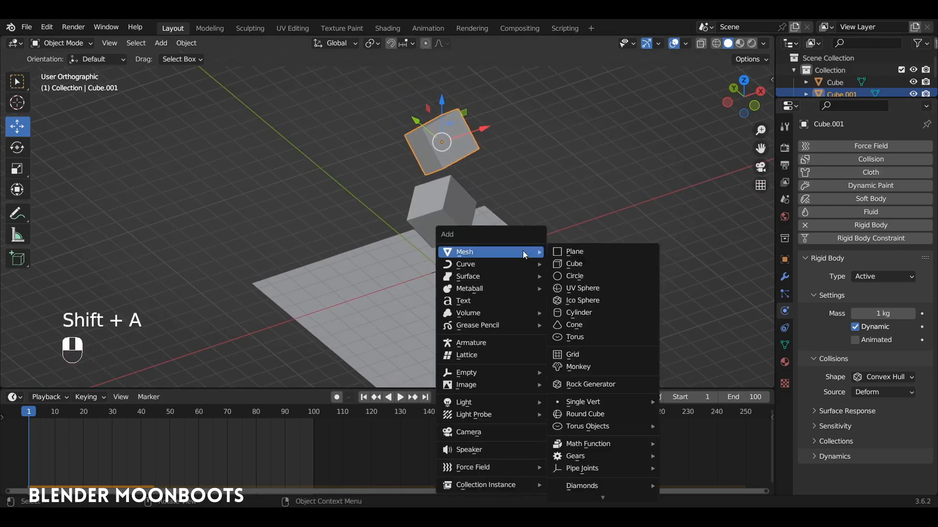
click(573, 253)
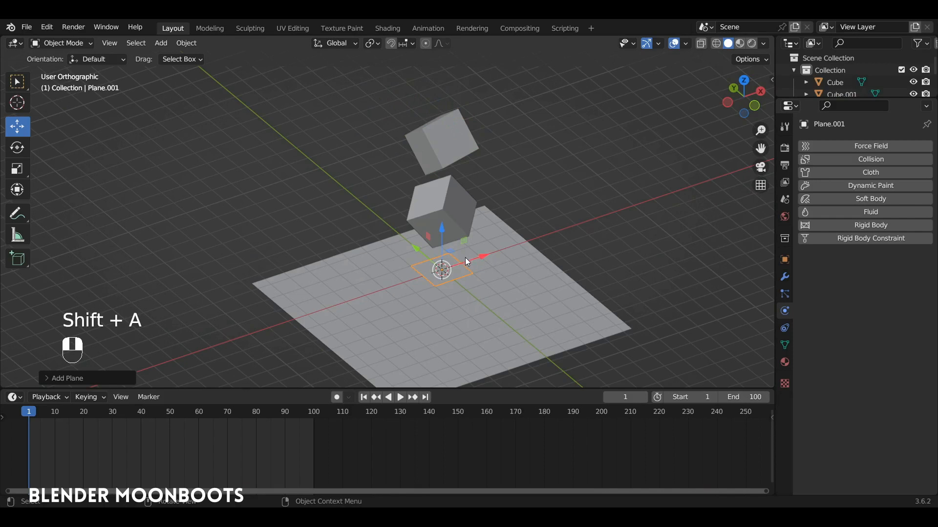
key(Tab)
key(s)
click(518, 271)
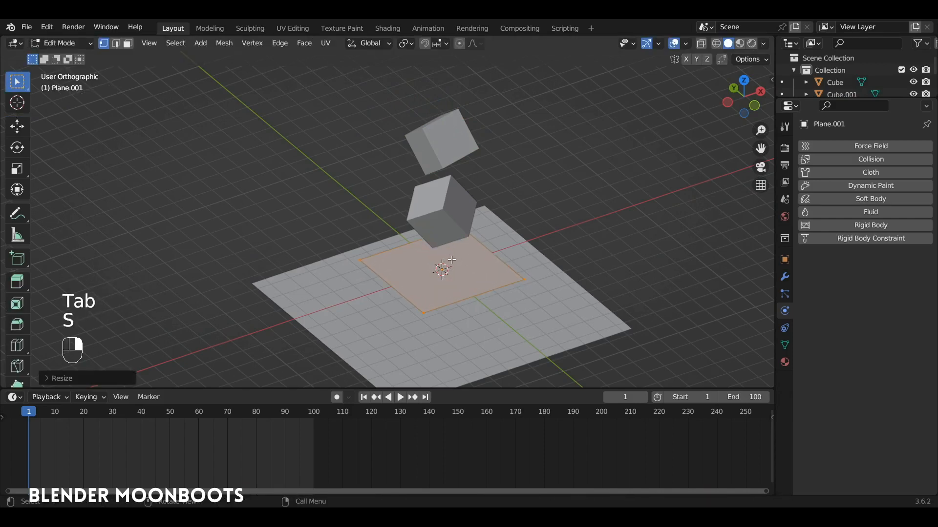
Step: Subdivide the new plane's mesh with 10 cuts and return to Object Mode
right_click(452, 260)
click(432, 193)
click(89, 378)
click(198, 295)
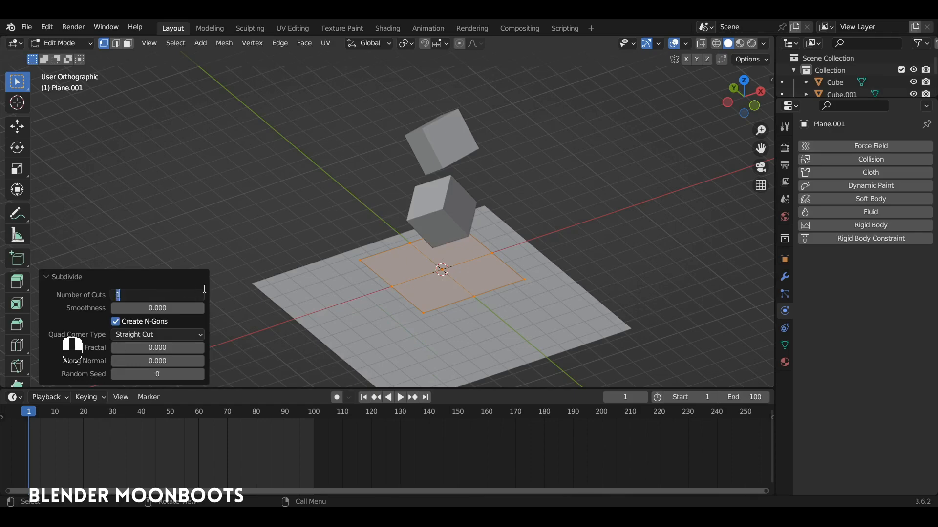
text(10)
key(Return)
key(Tab)
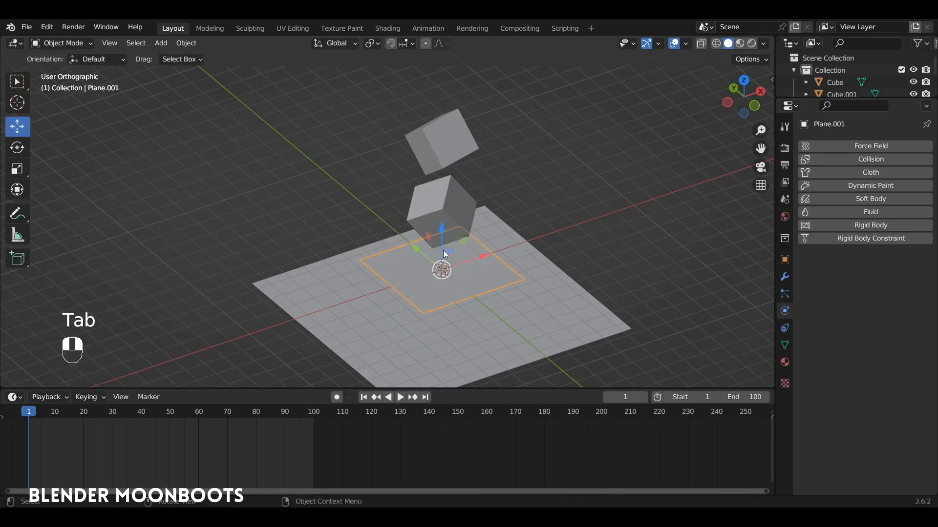
Step: Raise the subdivided plane along Z until it sits just above the upper cube
drag(445, 255, 468, 109)
alt+middle_drag(468, 110, 482, 136)
key(space)
key(space)
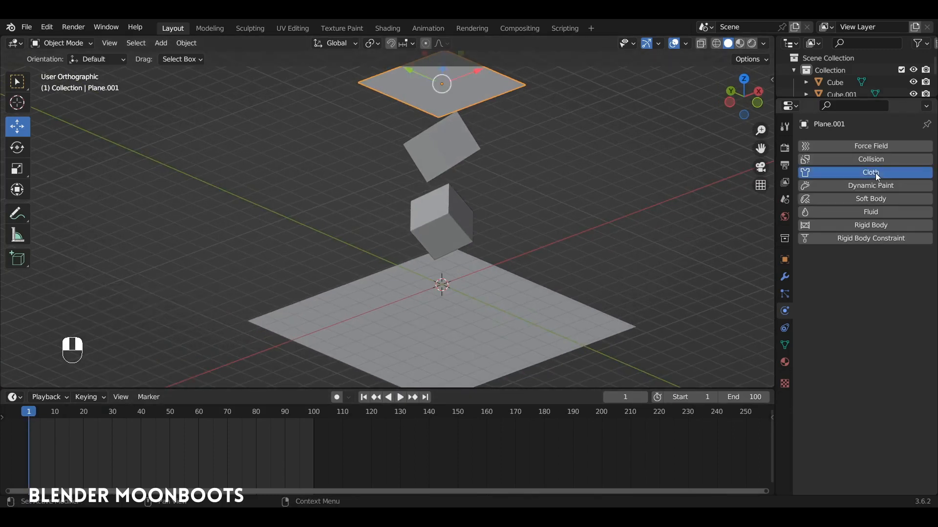
Step: Give the raised plane Cloth physics, play the simulation and return to frame 1
click(875, 172)
key(space)
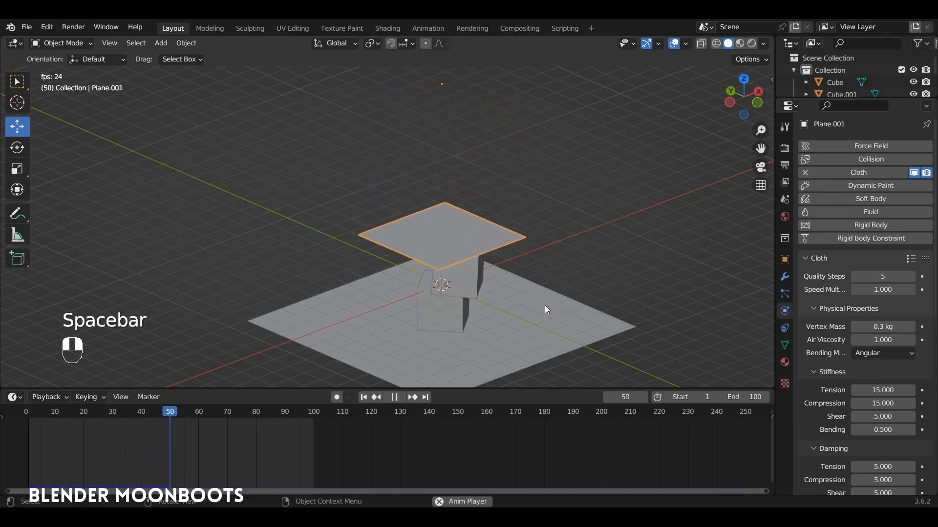
key(space)
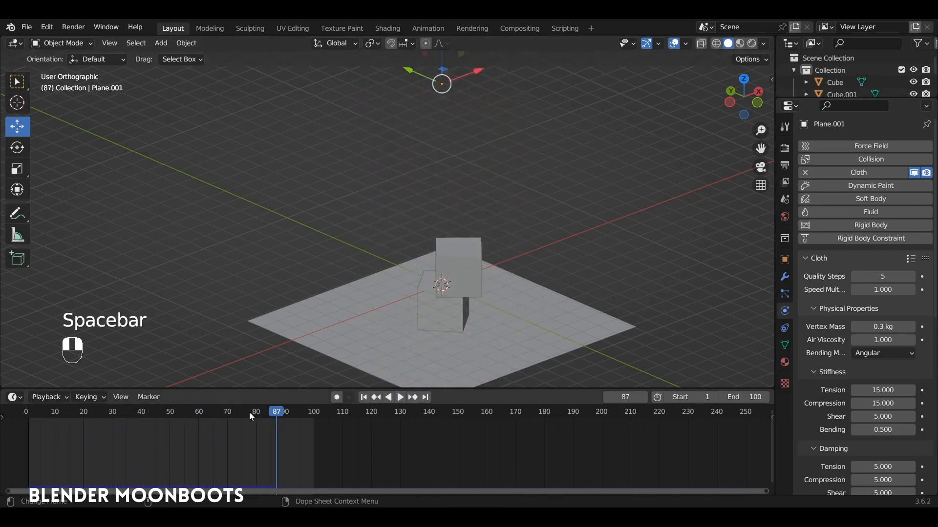
drag(250, 412, 28, 413)
alt+shift+drag(460, 218, 471, 240)
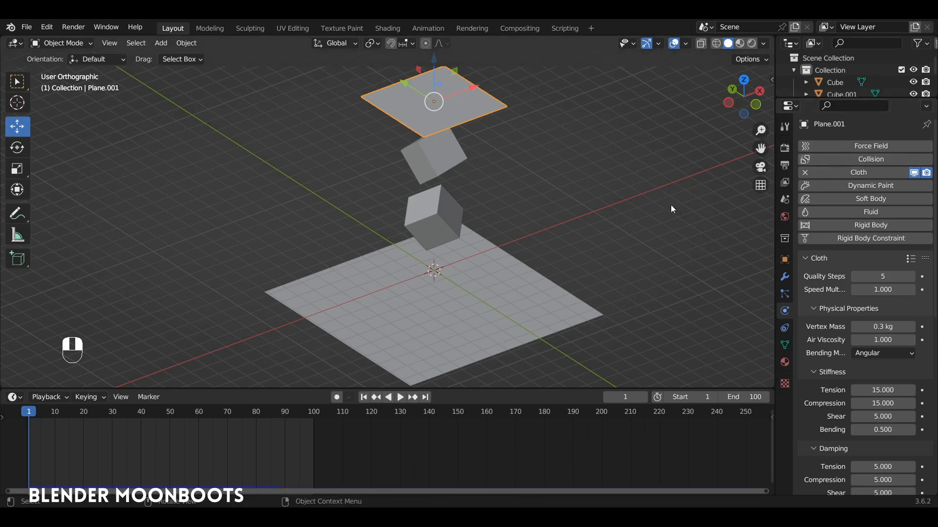
Step: Add Collision physics to the large ground plane, play the simulation and return to frame 1
click(456, 263)
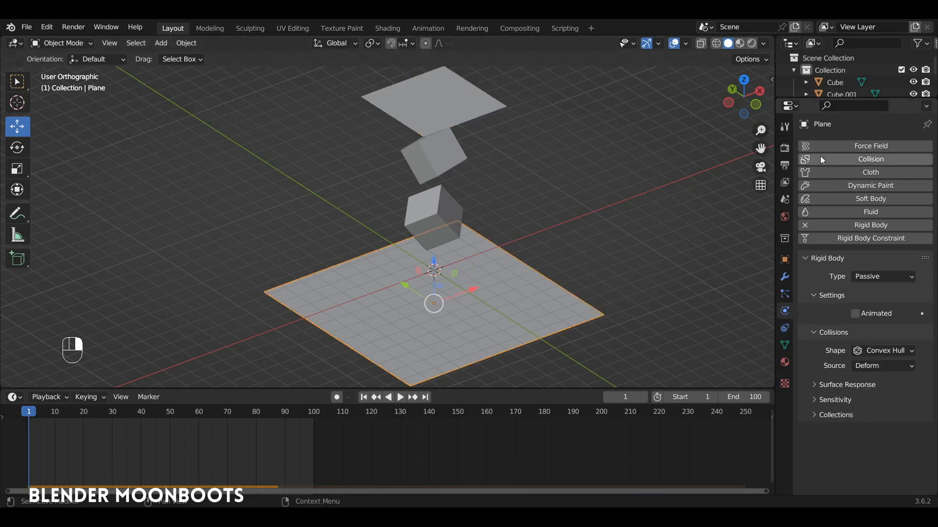
click(845, 160)
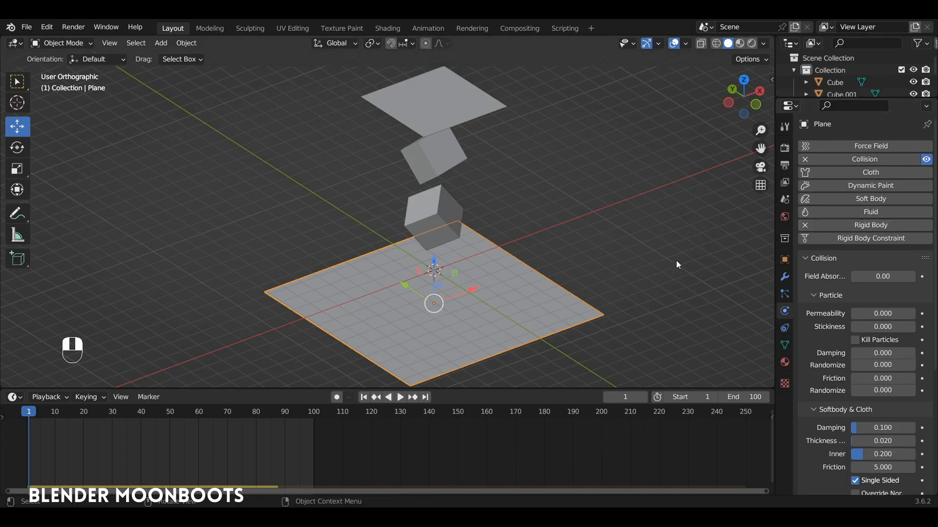
key(space)
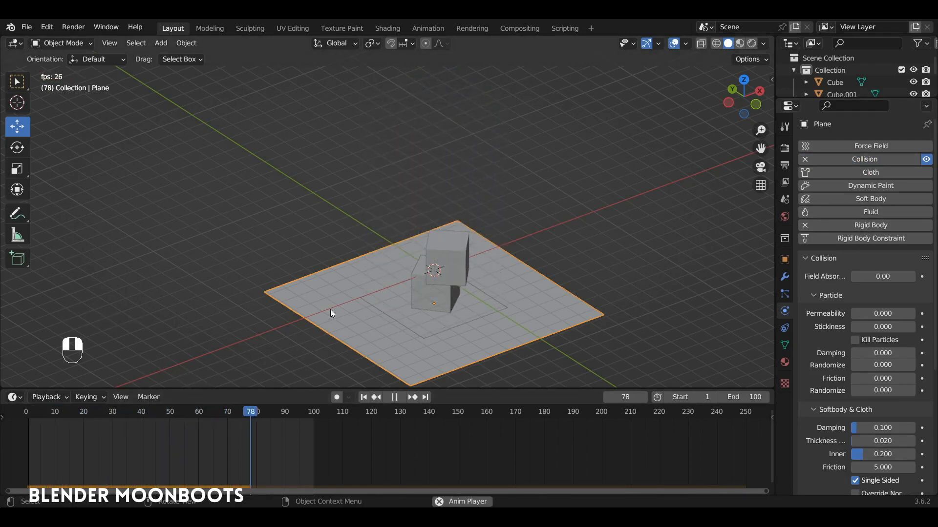
key(space)
drag(287, 406, 27, 426)
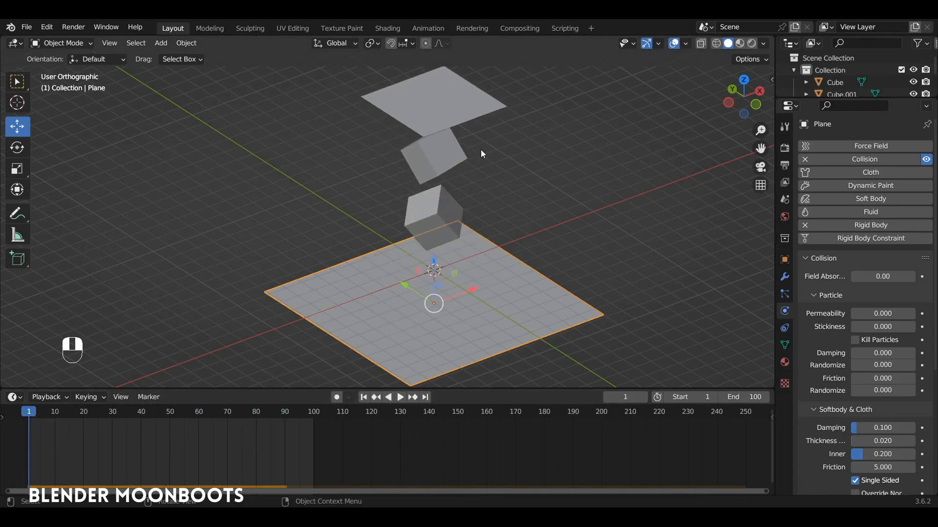
Step: Add Collision physics to the upper cube and to the lower cube
click(447, 144)
click(435, 188)
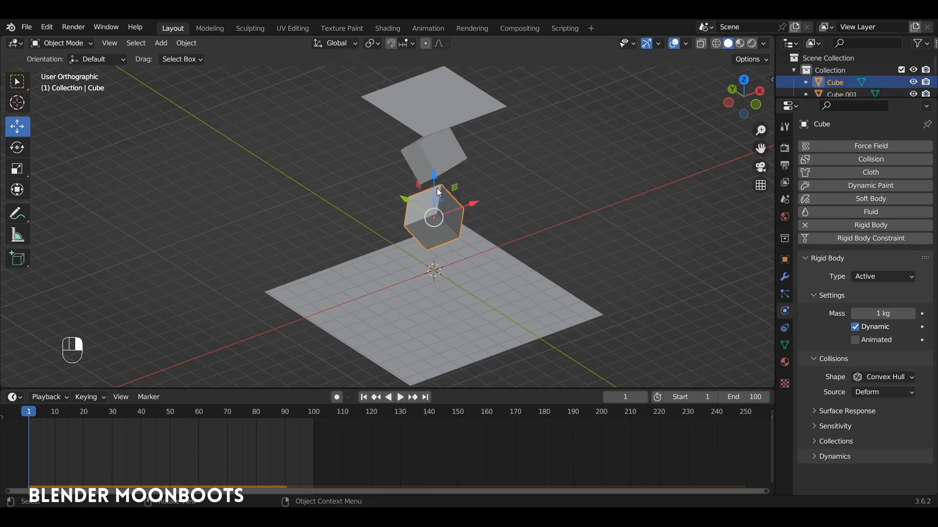
click(454, 162)
mouse_move(454, 165)
alt+mouse_down()
mouse_move(485, 167)
mouse_move(465, 167)
alt+mouse_up()
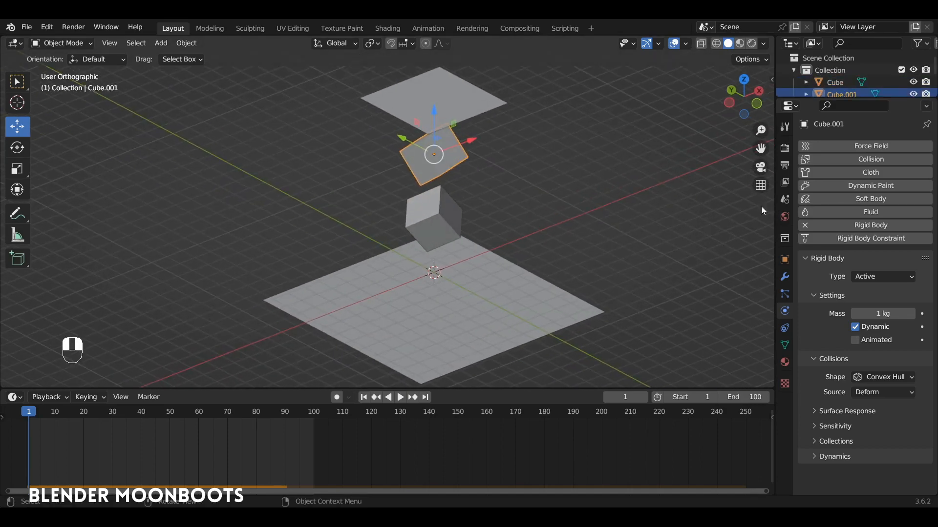
click(850, 160)
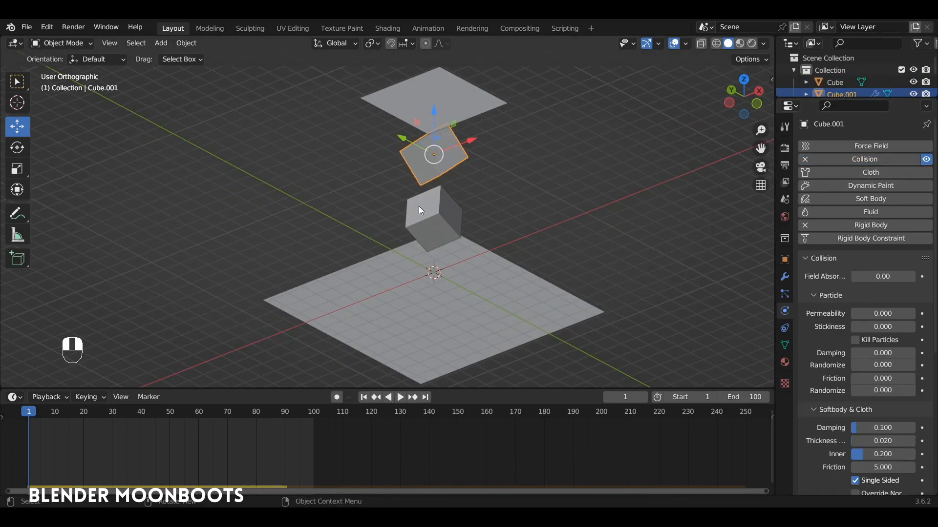
click(418, 206)
click(862, 160)
Step: Play the simulation twice to check how the cloth meets the cubes, returning to frame 1
key(space)
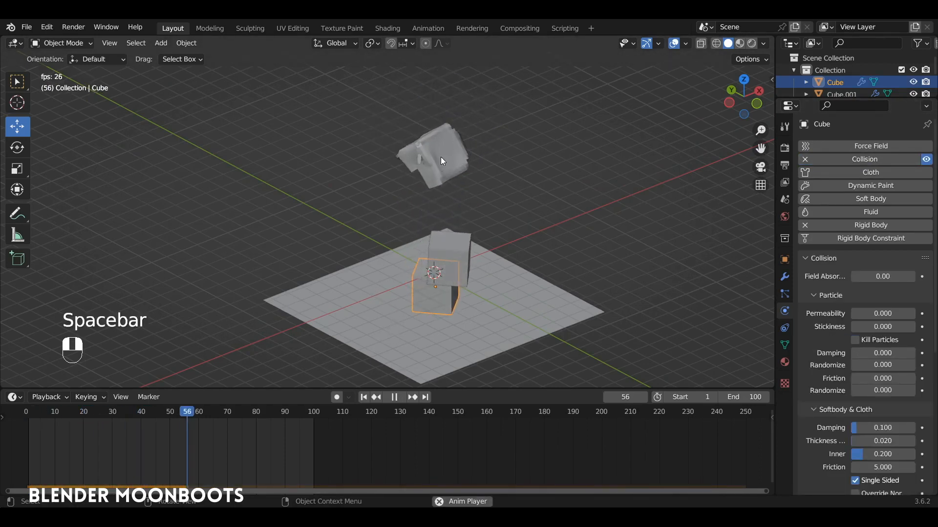
key(space)
key(space)
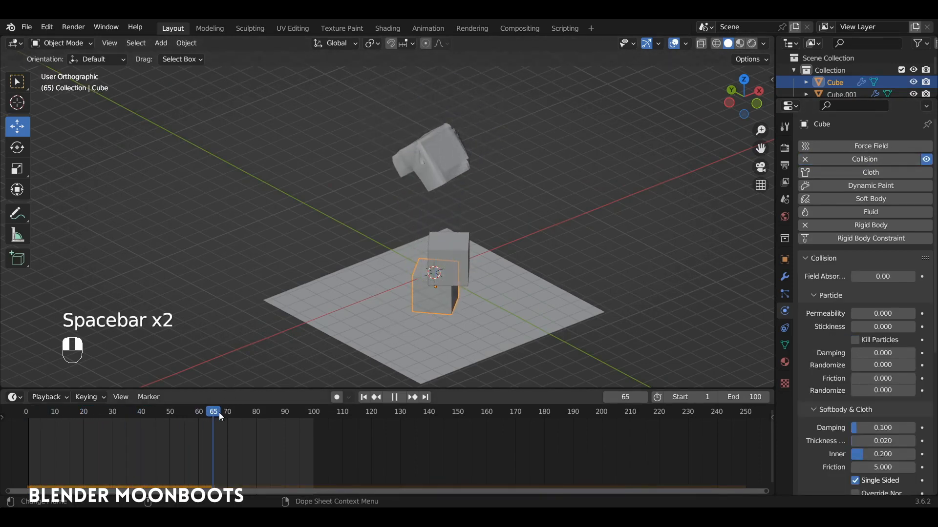
drag(219, 412, 31, 421)
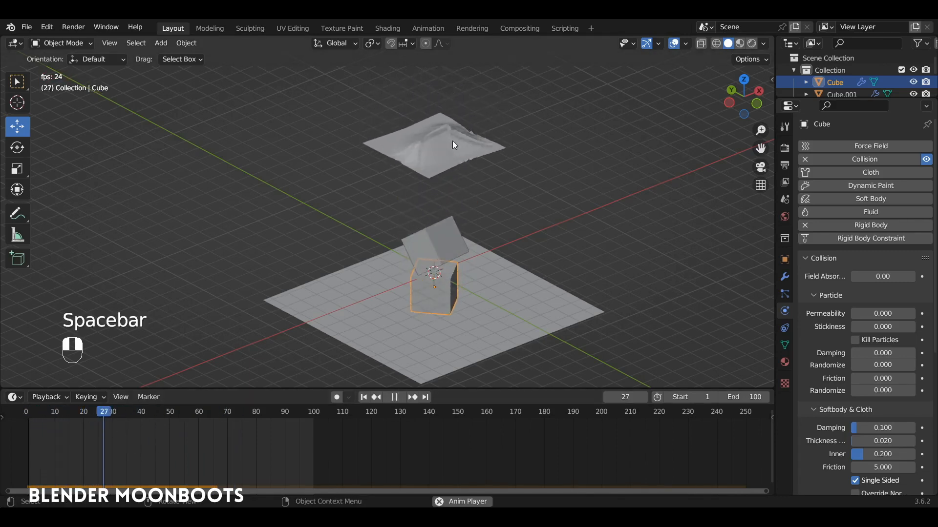
key(space)
drag(164, 412, 28, 416)
Step: Set the rigid body collision source to Base for both the upper and the lower cube
click(452, 147)
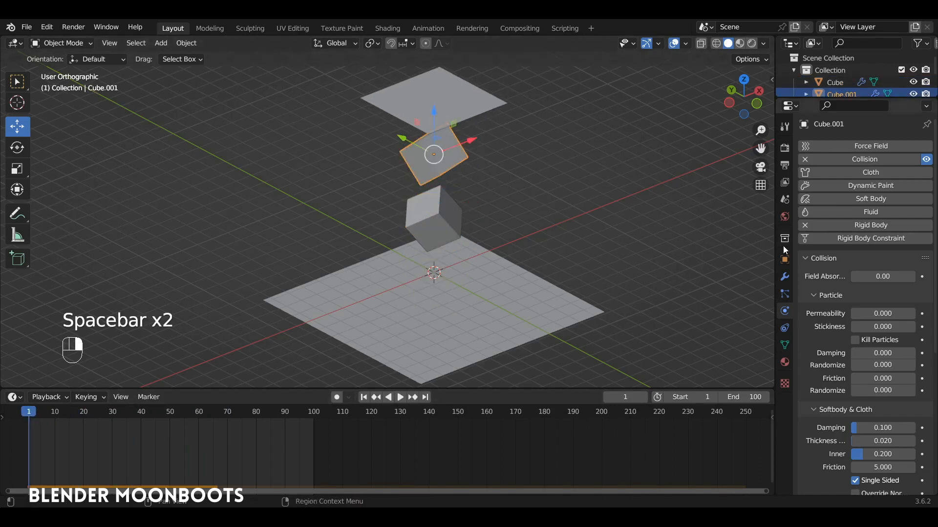
scroll(831, 312, down, 10)
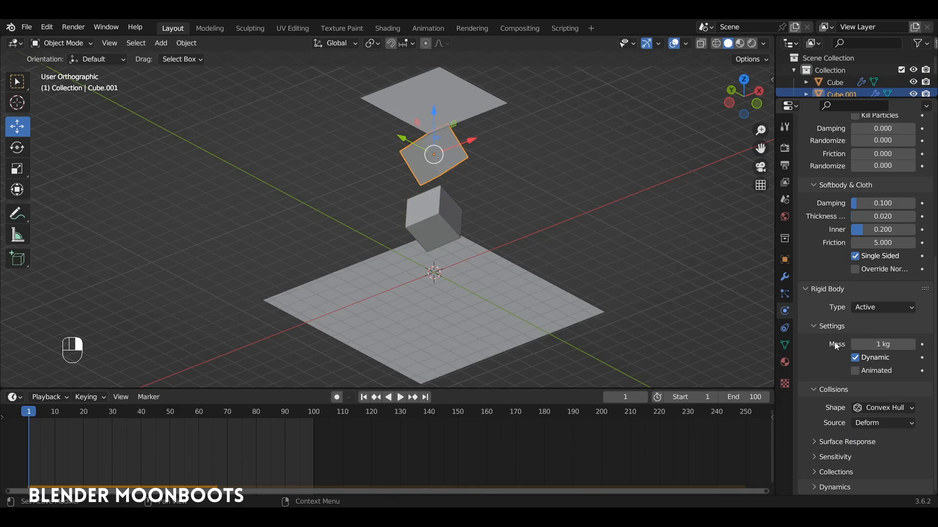
click(874, 424)
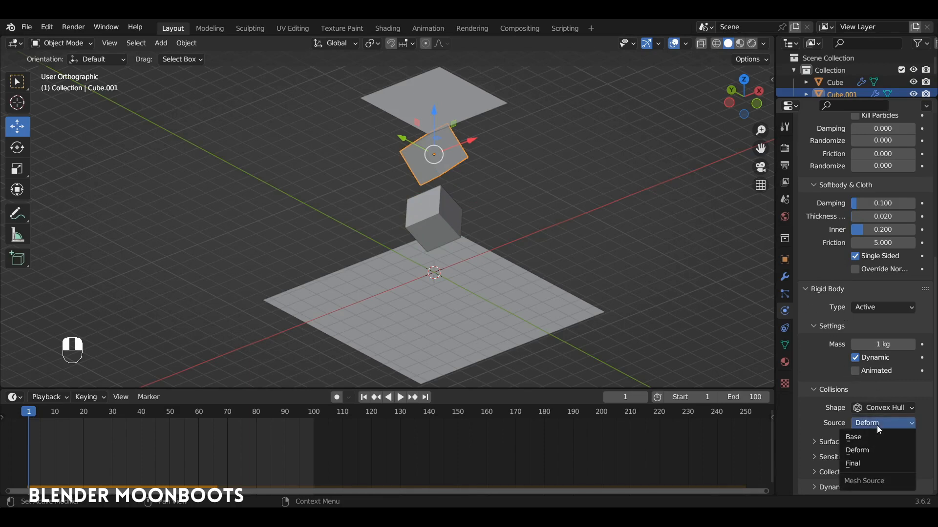
click(889, 440)
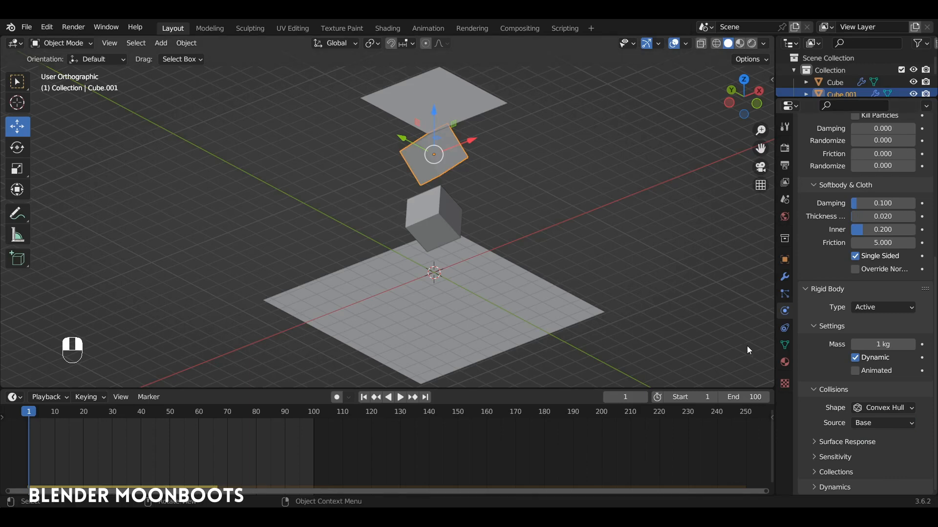
click(444, 215)
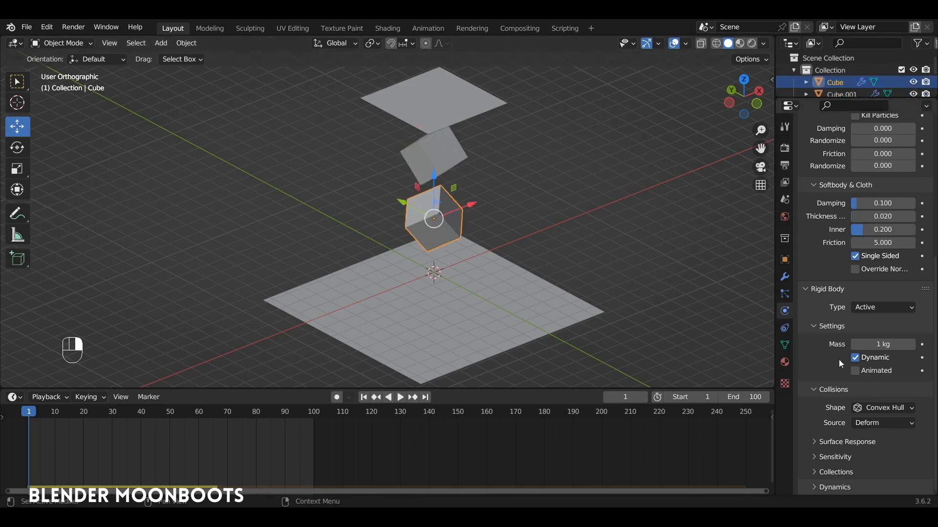
click(876, 424)
click(882, 438)
Step: Play the simulation, pause it at frame 62 and examine up close how the cloth drapes over the cubes
key(space)
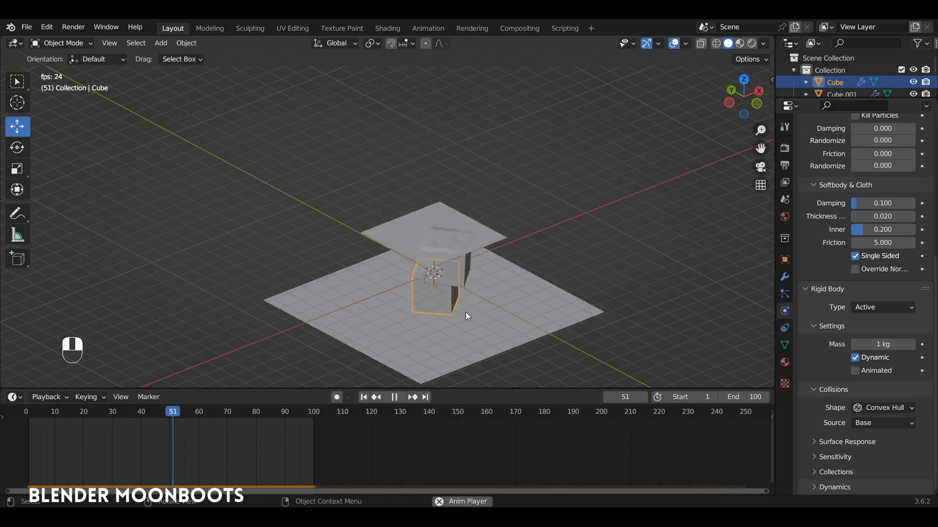
key(space)
alt+drag(484, 266, 508, 268)
scroll(521, 231, up, 3)
alt+shift+drag(522, 228, 654, 284)
Step: Shade the cloth plane smooth and add a Subdivision Surface modifier to it
click(492, 201)
right_click(491, 202)
click(495, 202)
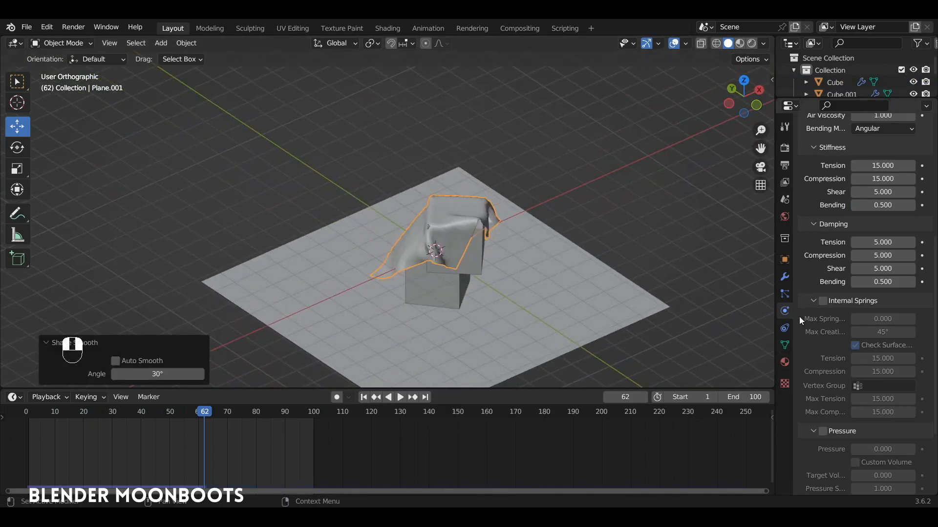
click(785, 277)
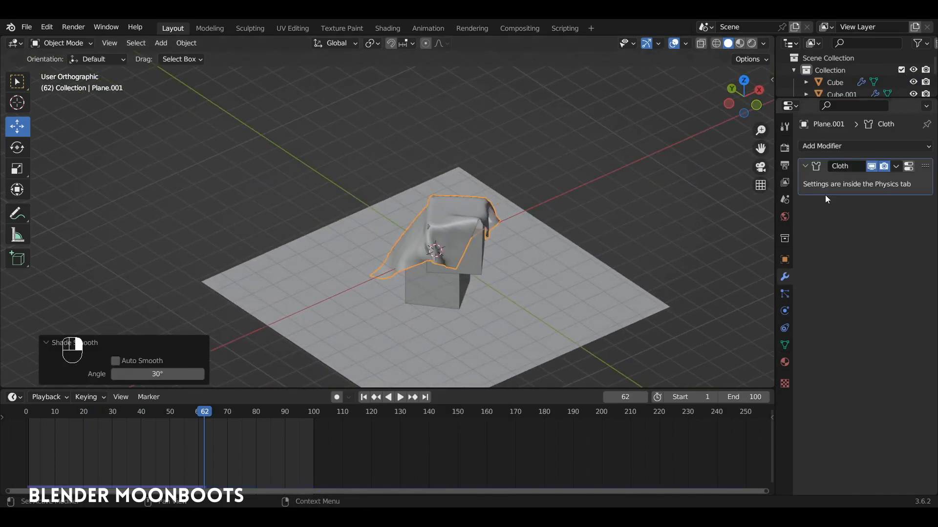
click(836, 145)
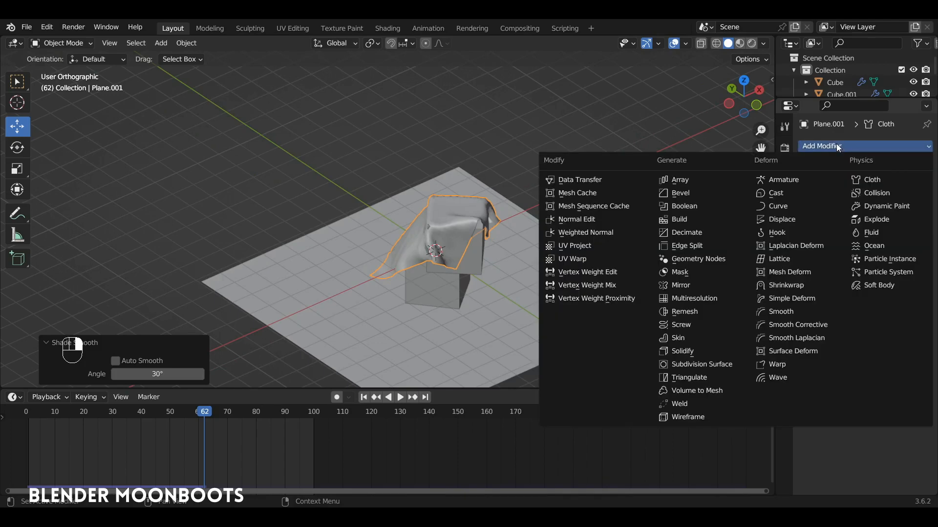
click(702, 365)
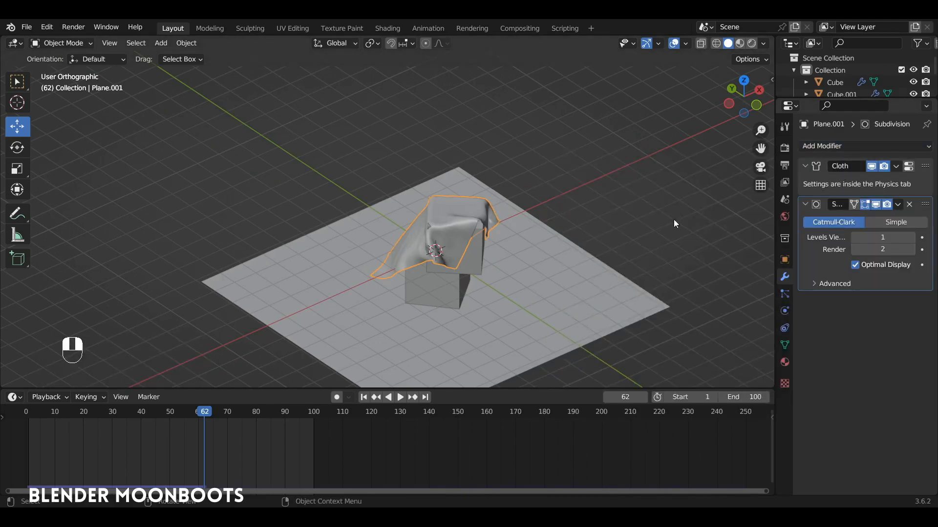
Step: Reselect the cloth after checking the lower cube and scrub the timeline to frame 86 to examine the draping
click(452, 285)
click(476, 266)
click(463, 291)
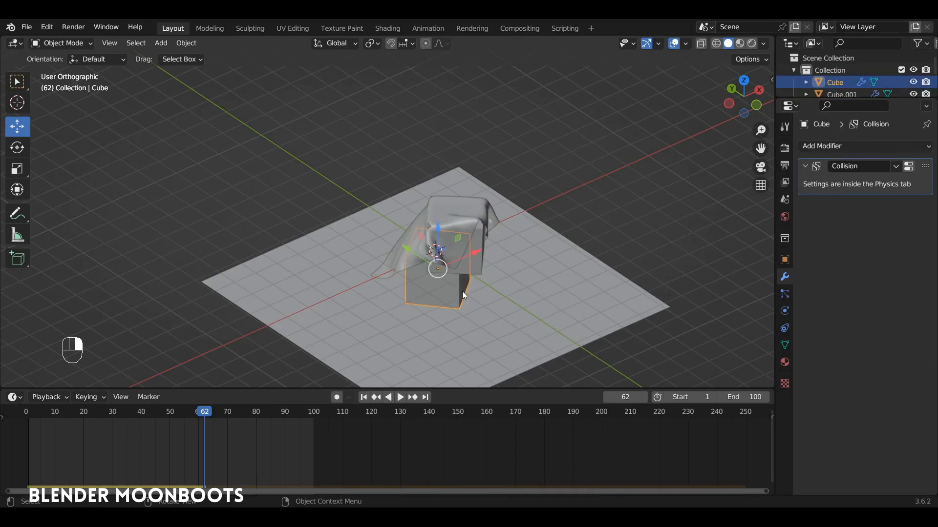
click(481, 211)
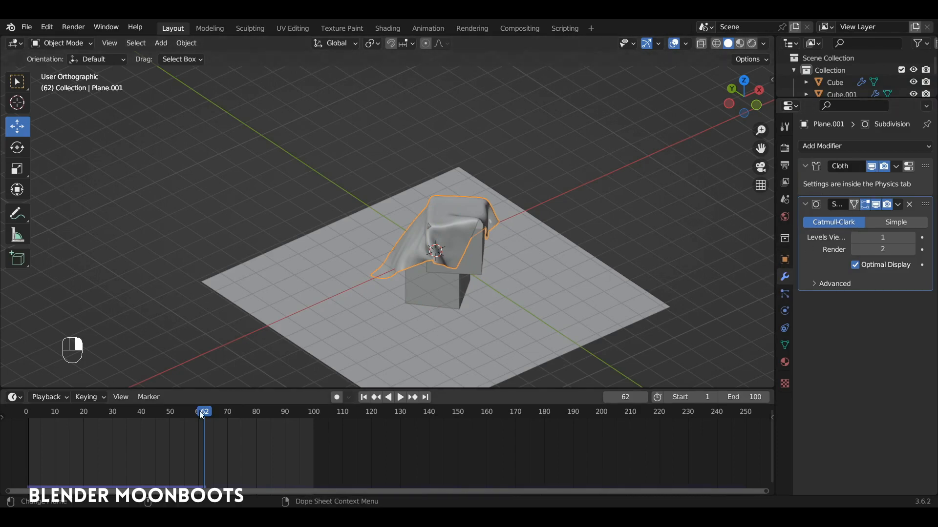
drag(119, 412, 285, 413)
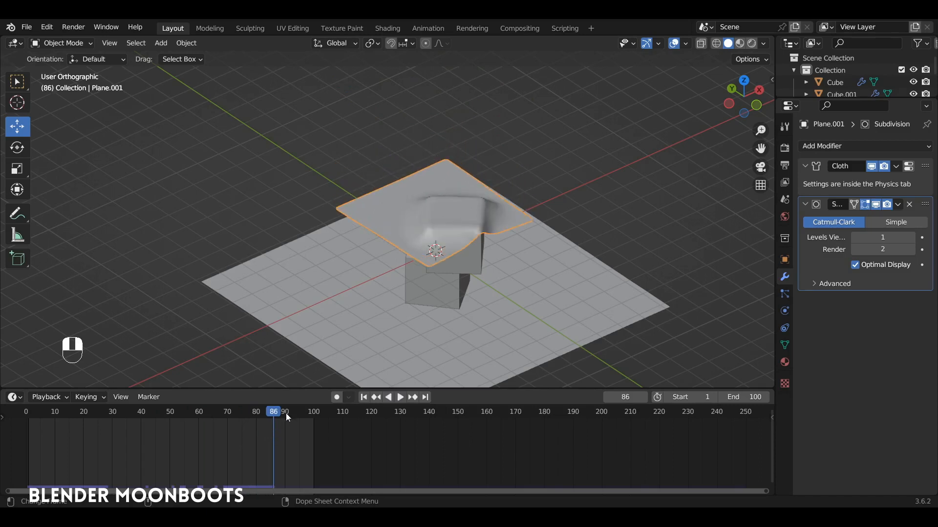
Step: Enable Self Collisions in the cloth plane's collision settings and replay the simulation from frame 1
click(784, 328)
click(785, 311)
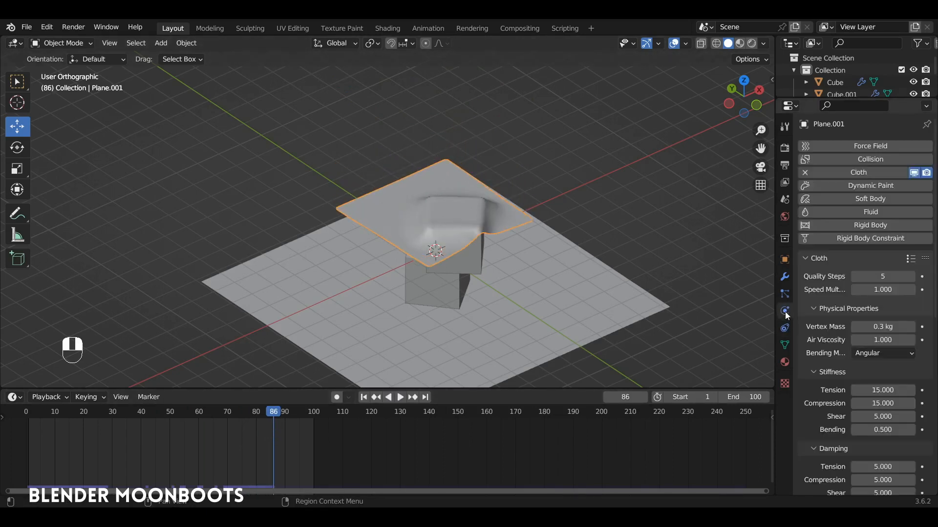
scroll(855, 376, down, 8)
scroll(854, 384, down, 4)
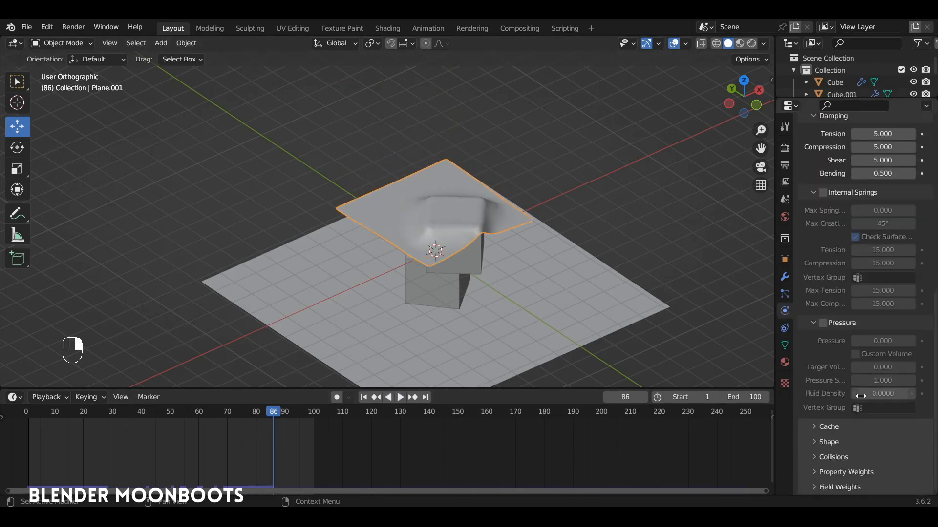
click(815, 456)
scroll(840, 449, down, 8)
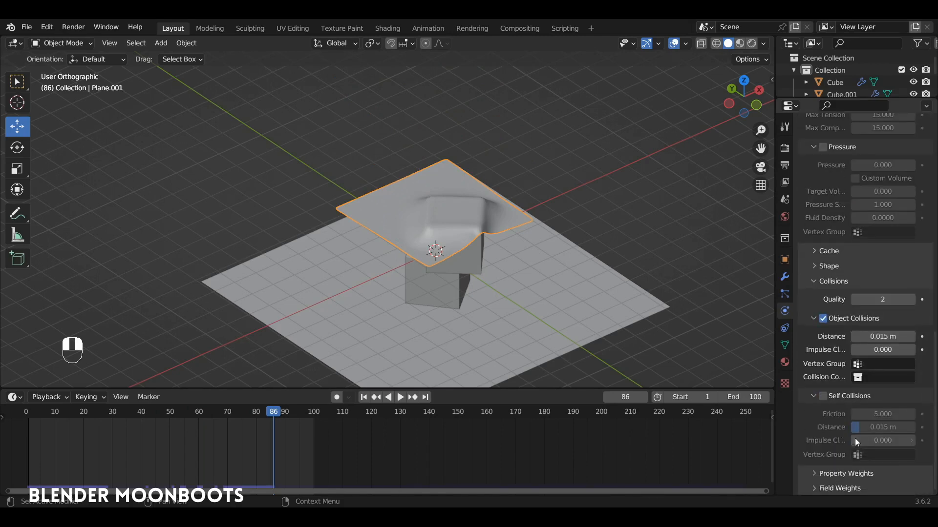
click(823, 396)
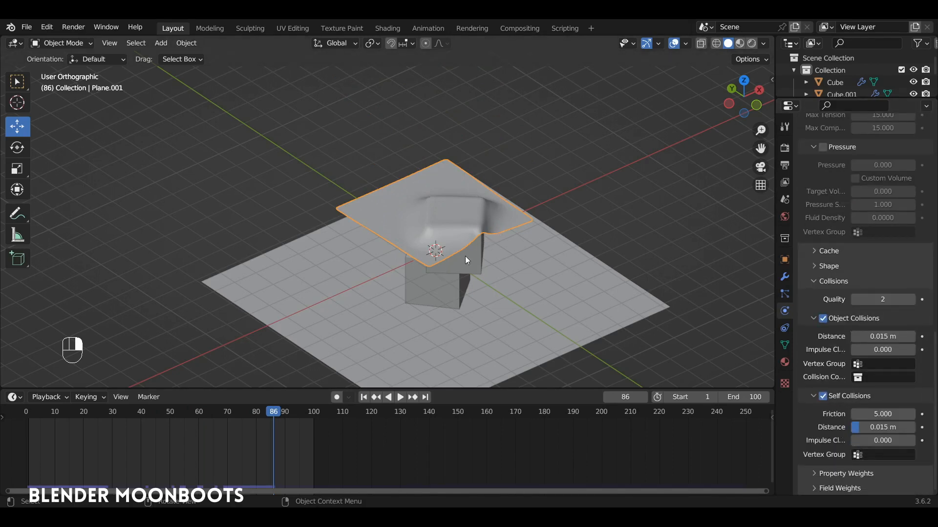
drag(166, 405, 29, 412)
key(space)
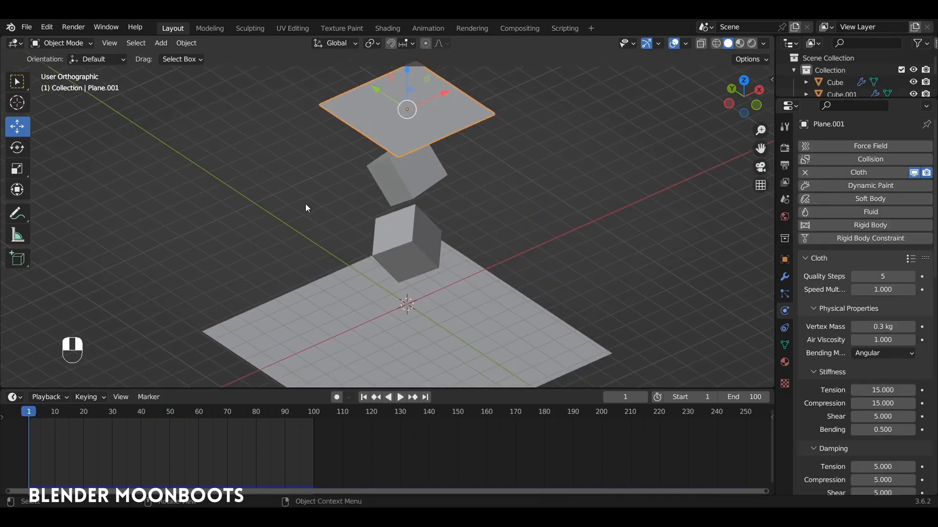
Step: Add a Wind force field to the scene at the world origin
key(shift+a)
mouse_move(301, 213)
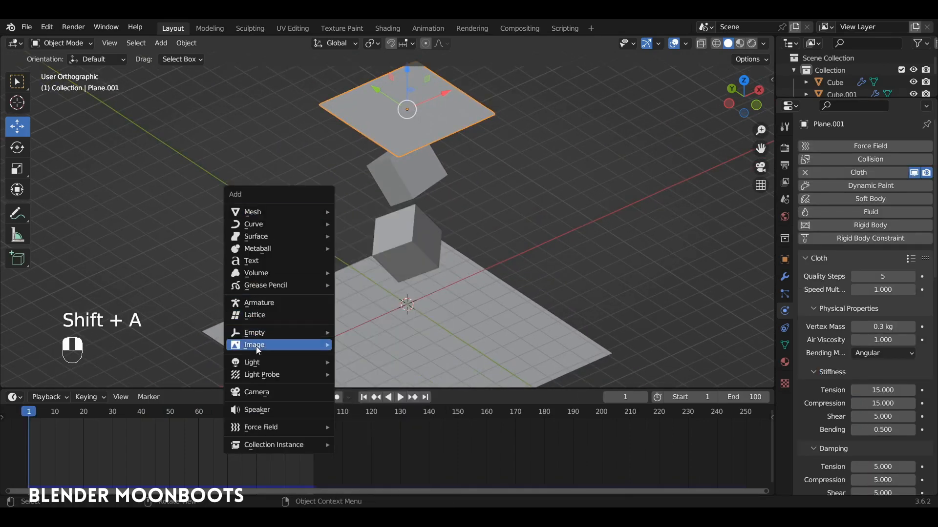
mouse_move(259, 430)
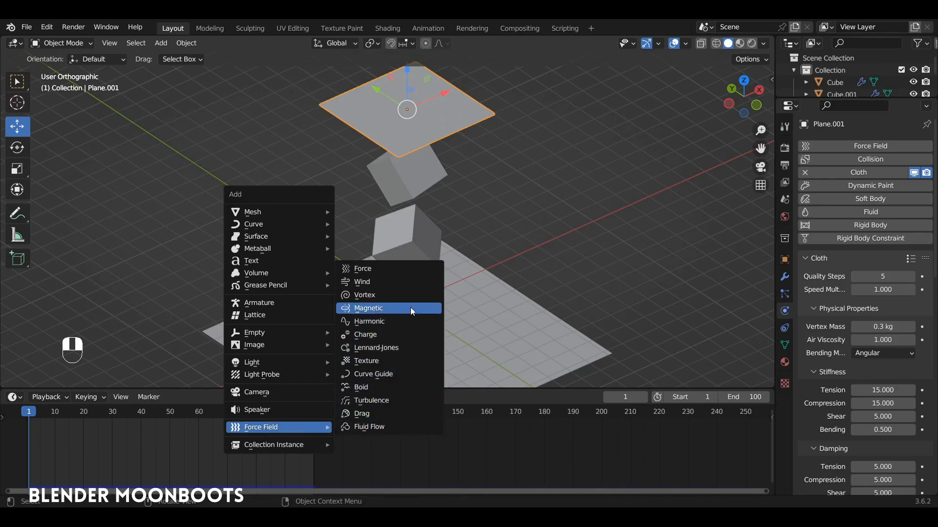
click(421, 279)
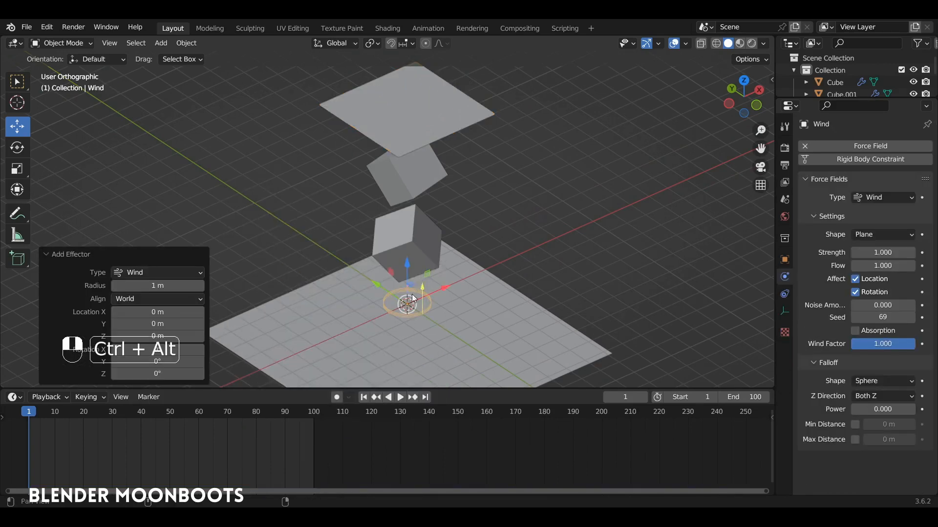
Step: Rotate the wind field 90° around Y, then move it beside the cubes along negative X and about 2.3 m up
shift+middle_drag(413, 299, 402, 243)
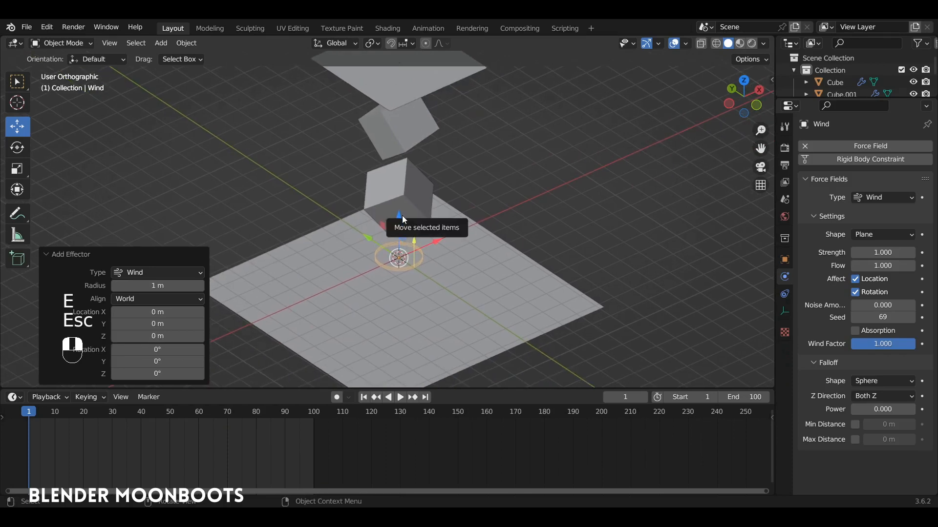
text(ry90)
click(401, 215)
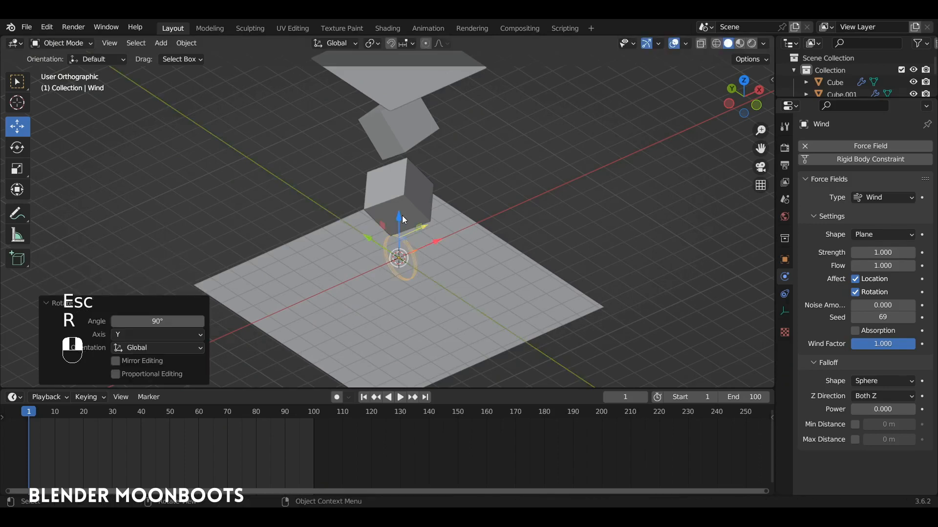
drag(425, 244, 295, 210)
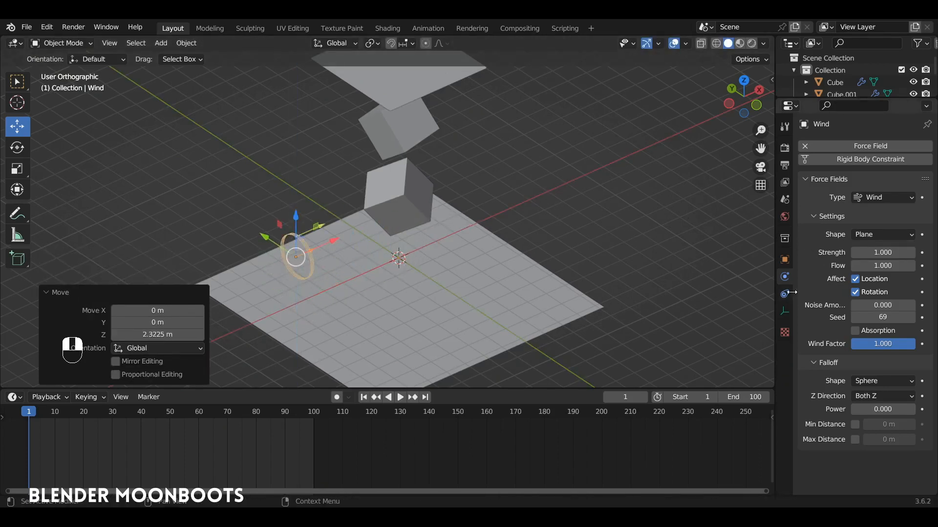
Step: Set the wind force field's strength to 100
click(885, 253)
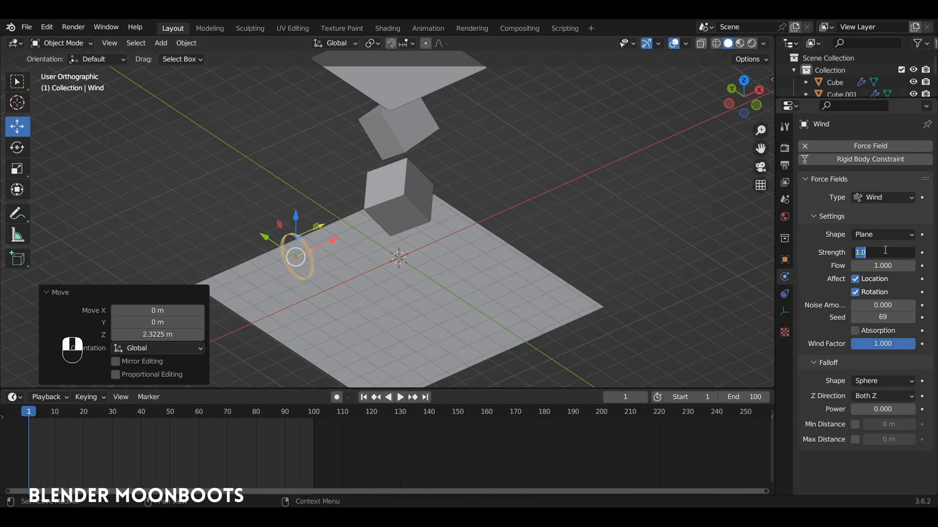
text(100)
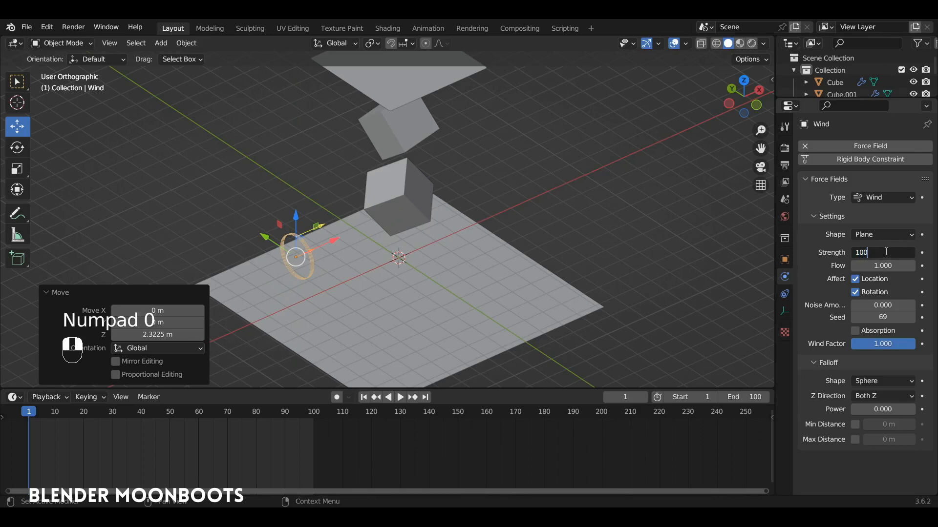
key(Return)
Step: Play the simulation from frame 1, examine the wind's effect on the cubes and cloth from several angles, and pause at frame 56
key(space)
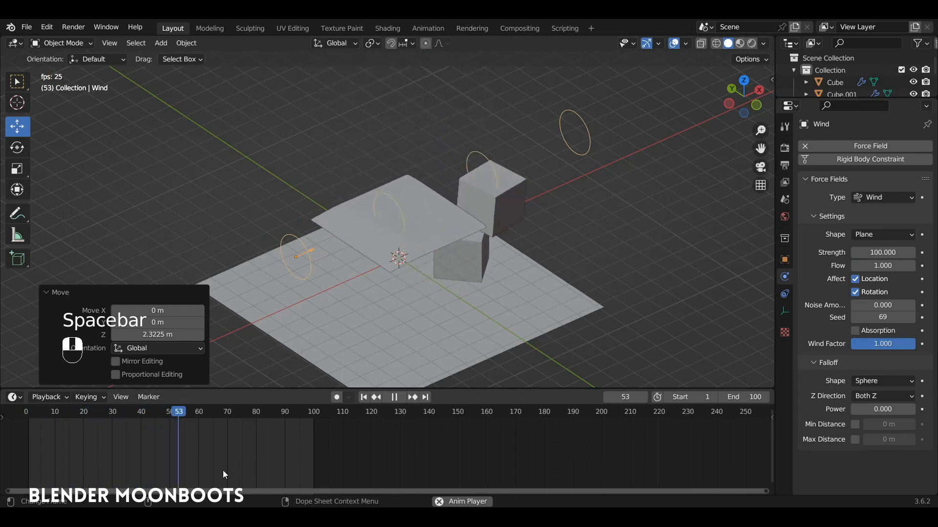
key(space)
drag(54, 414, 29, 413)
key(space)
alt+drag(373, 301, 318, 262)
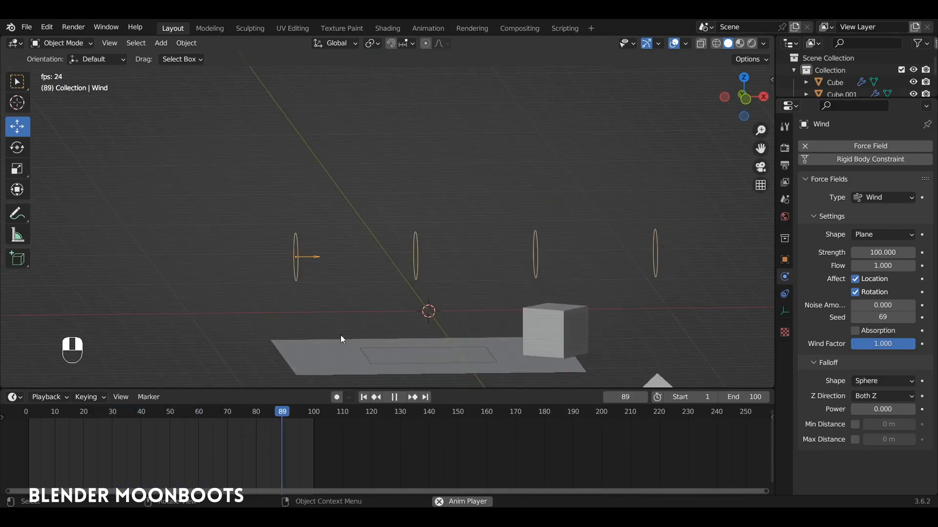
alt+drag(319, 321, 359, 297)
key(space)
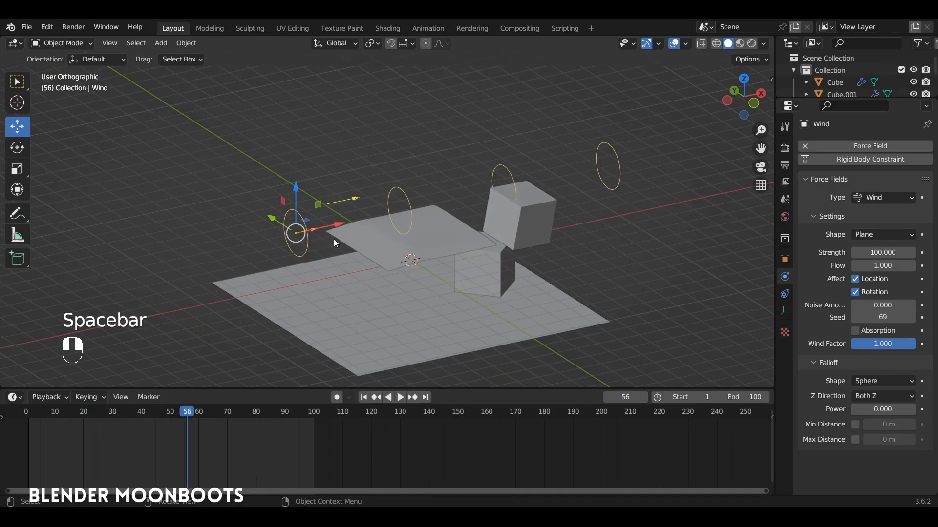
Step: Rotate the wind field about -39.3° in the front view so that it blows diagonally upward
key(KP_1)
key(r)
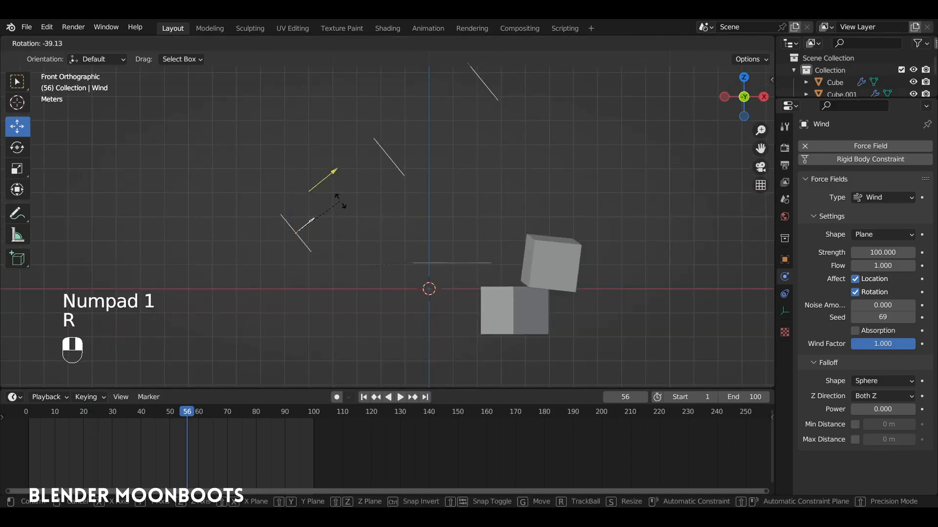
click(341, 201)
Step: Replay the simulation from the first frame and examine how the angled wind moves the cloth and cubes
alt+drag(341, 201, 381, 266)
key(shift+Left)
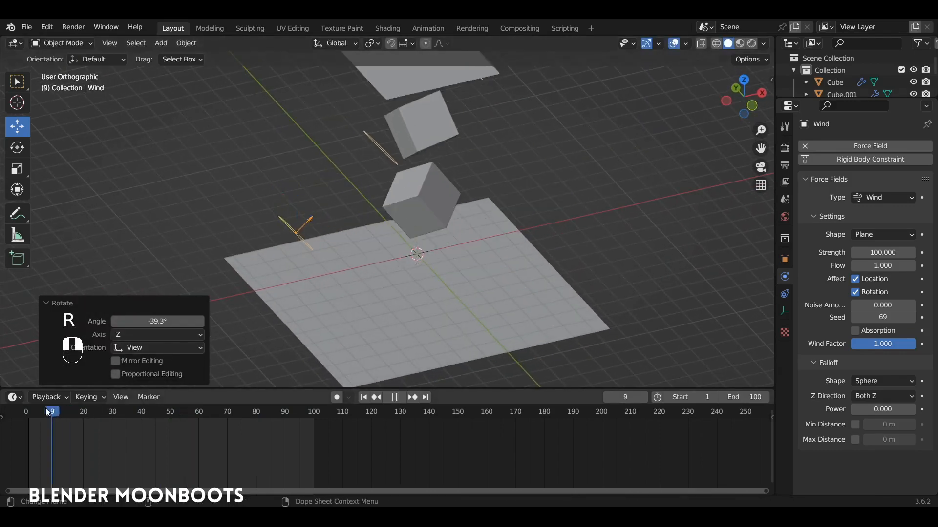
key(space)
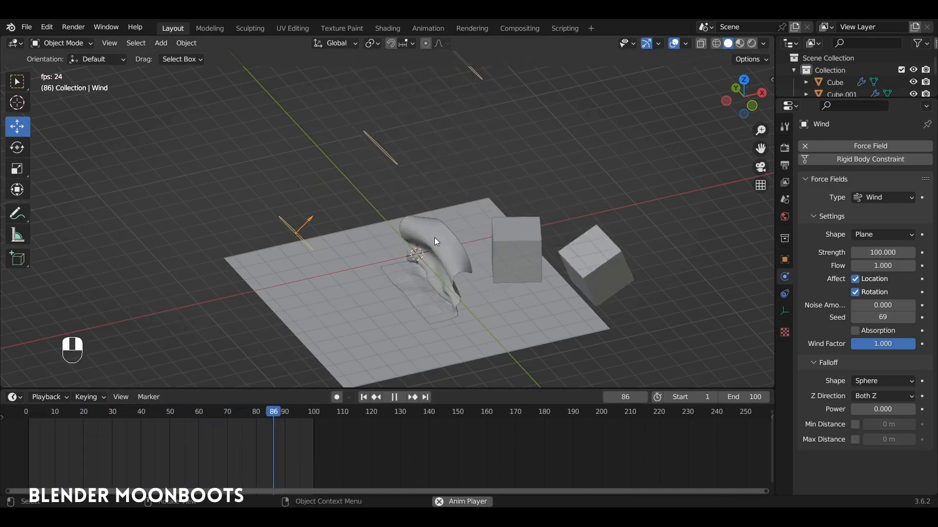
alt+middle_drag(427, 271, 414, 253)
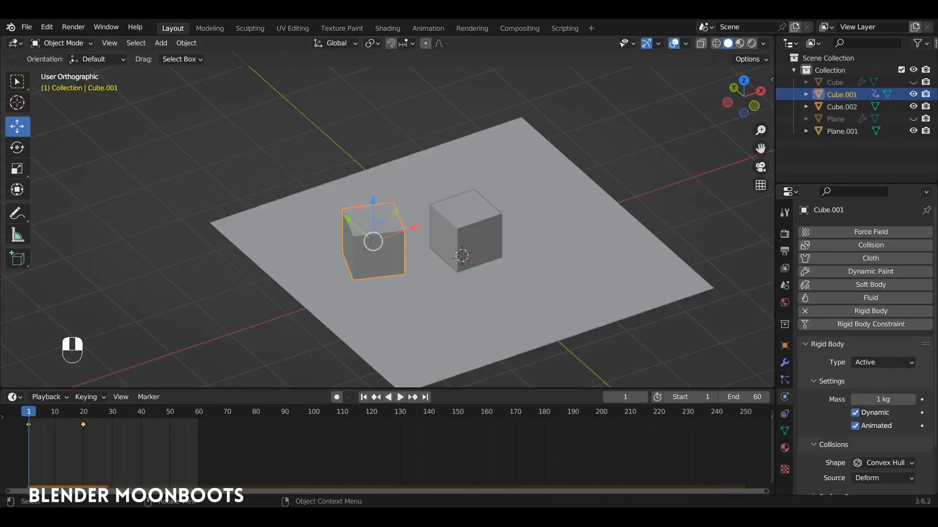
Step: Play the scene with the keyframed cube pushing the other cube, rewind it and play it again up to frame 26
key(space)
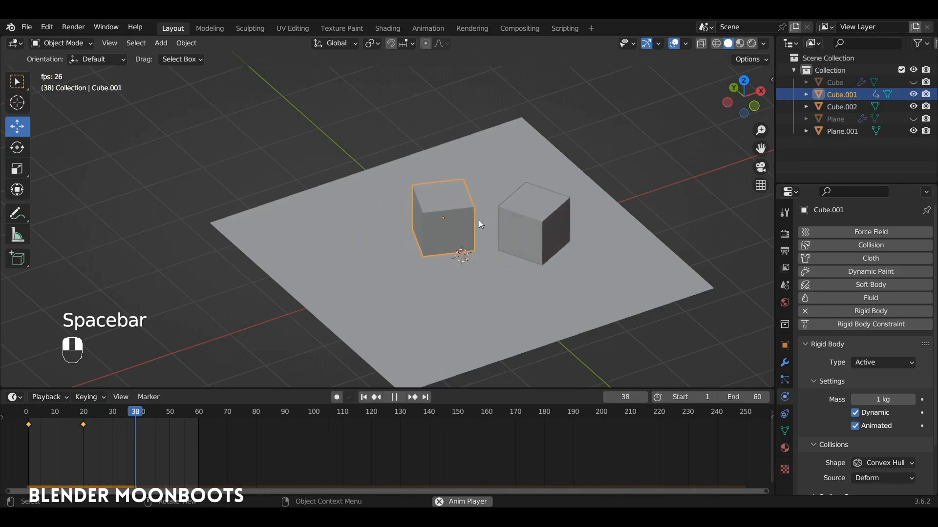
key(space)
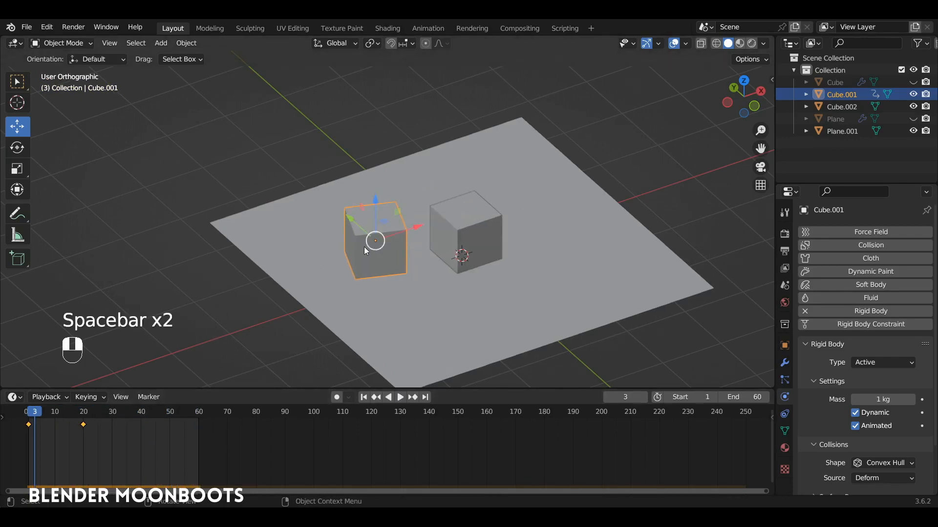
key(shift+Left)
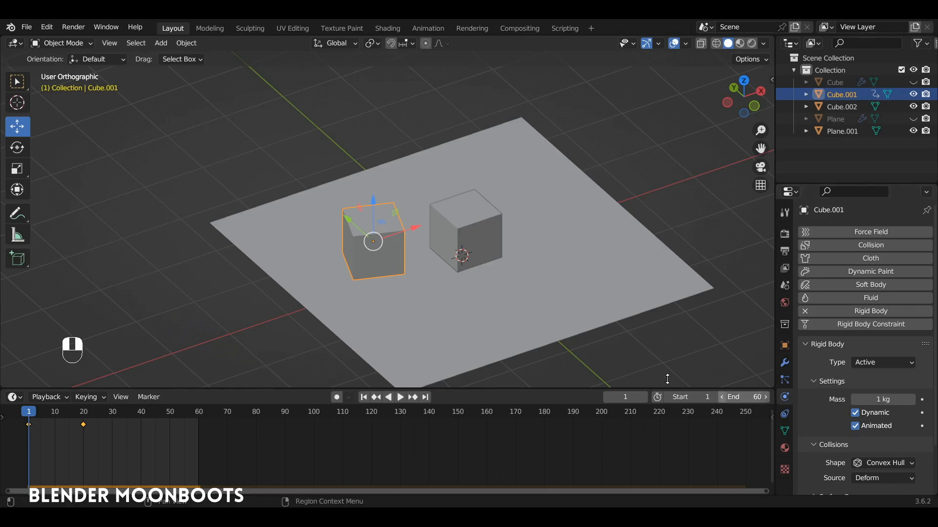
key(space)
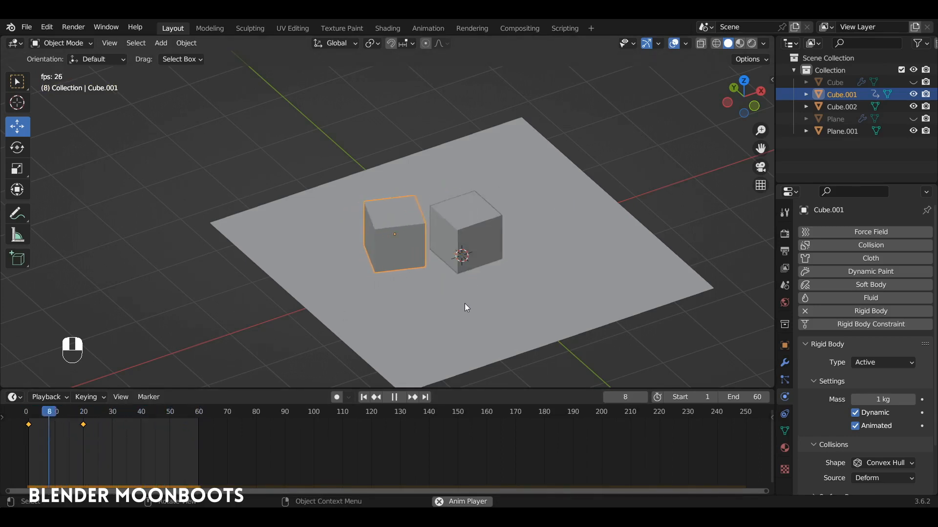
key(space)
Step: Check the rigid body settings of the pushed cube and ground plane, rewind to frame 1 and select the plane and cubes together
click(538, 228)
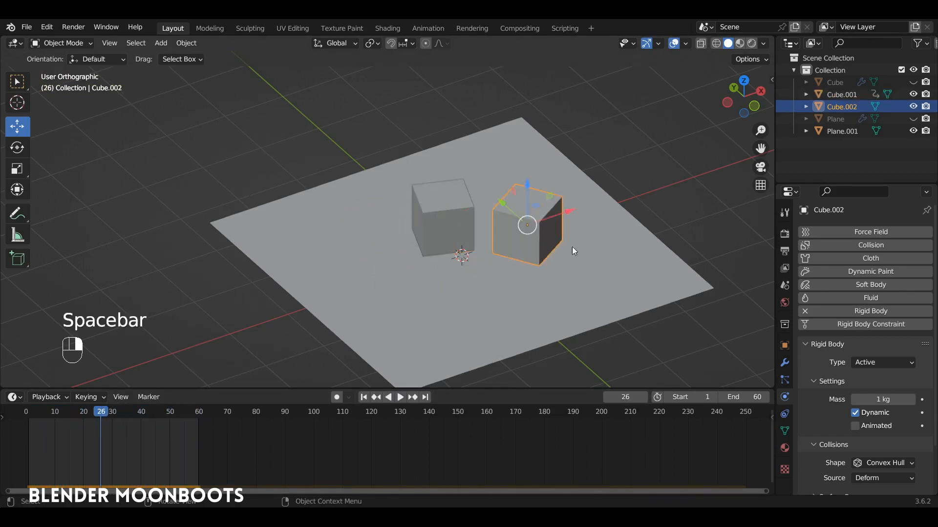
click(526, 296)
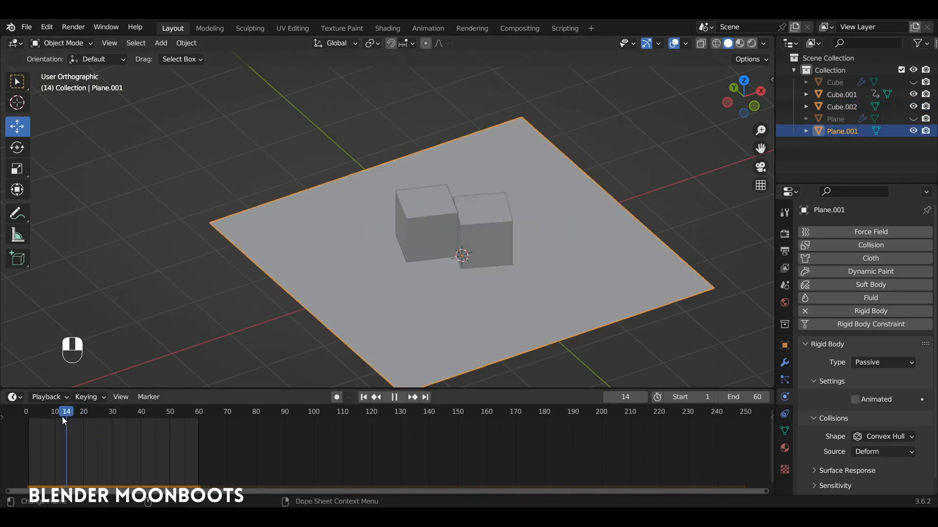
drag(62, 418, 29, 417)
click(364, 239)
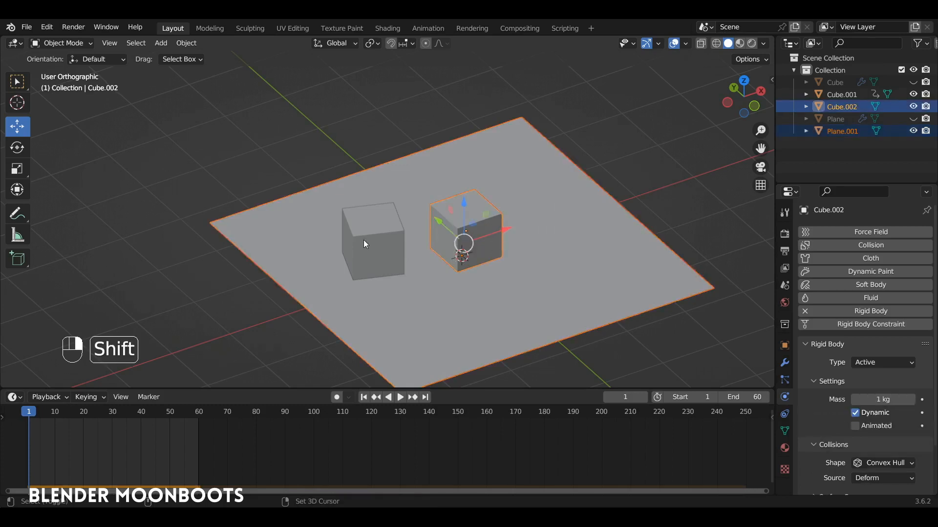
shift+click(434, 242)
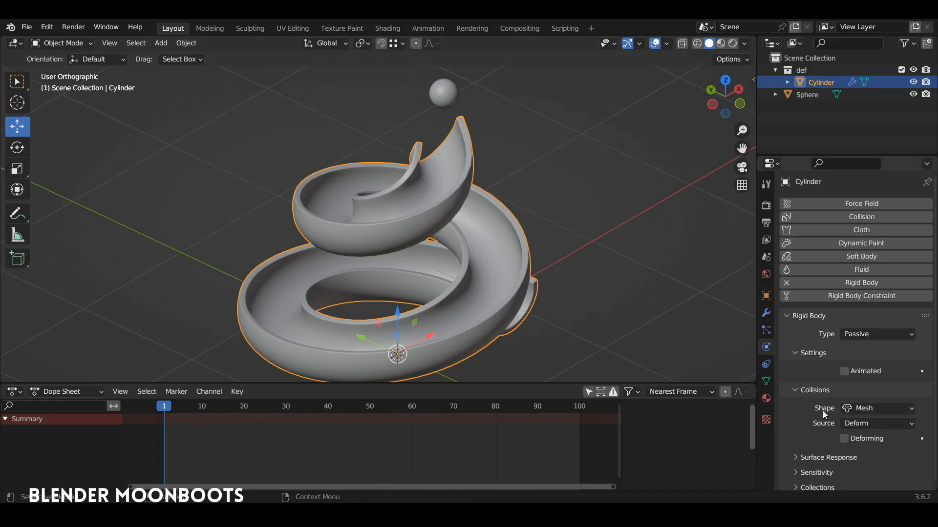
Step: Choose Mesh as the spiral track's rigid body collision shape and play the simulation to examine how the sphere rolls down it
click(871, 408)
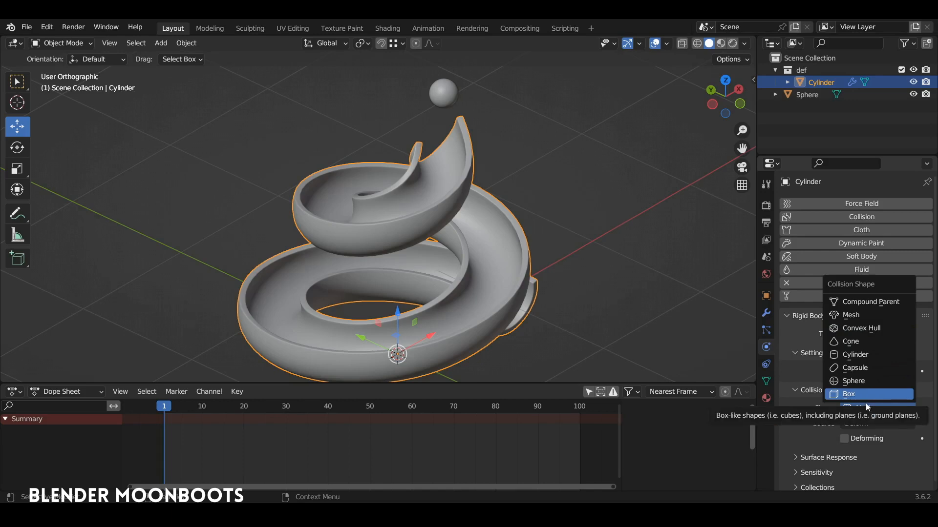
click(859, 315)
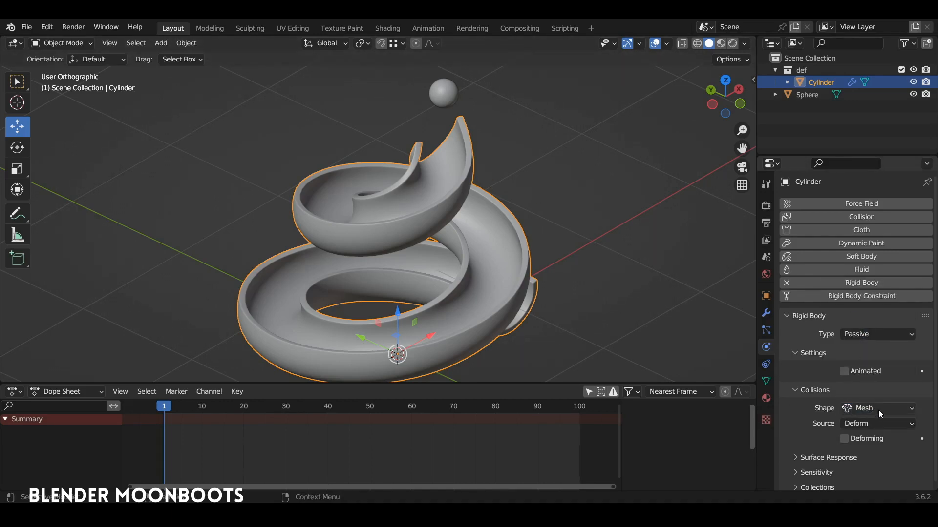
key(space)
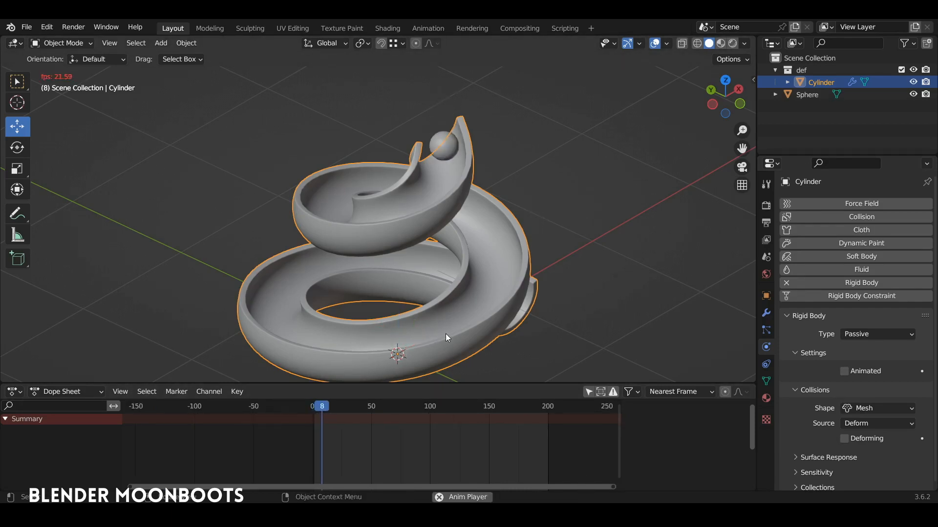
scroll(473, 318, down, 1)
middle_drag(479, 318, 429, 318)
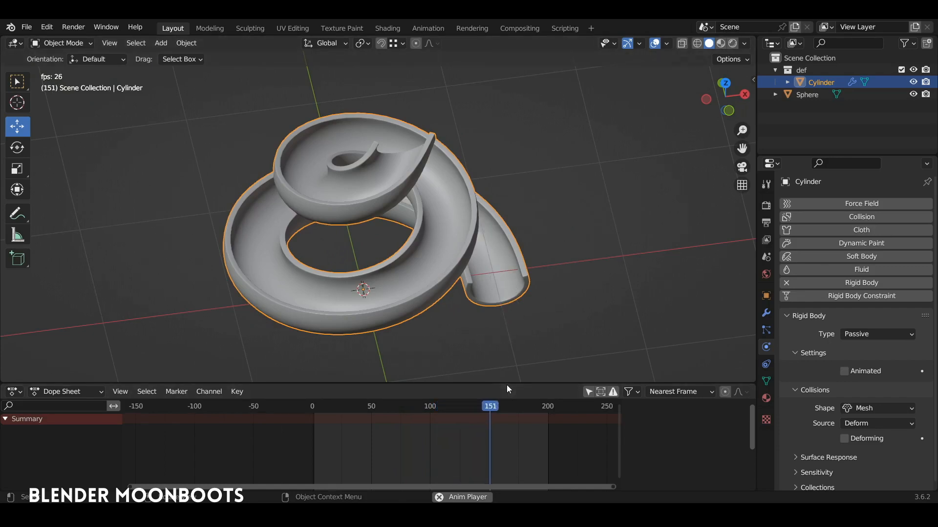
key(space)
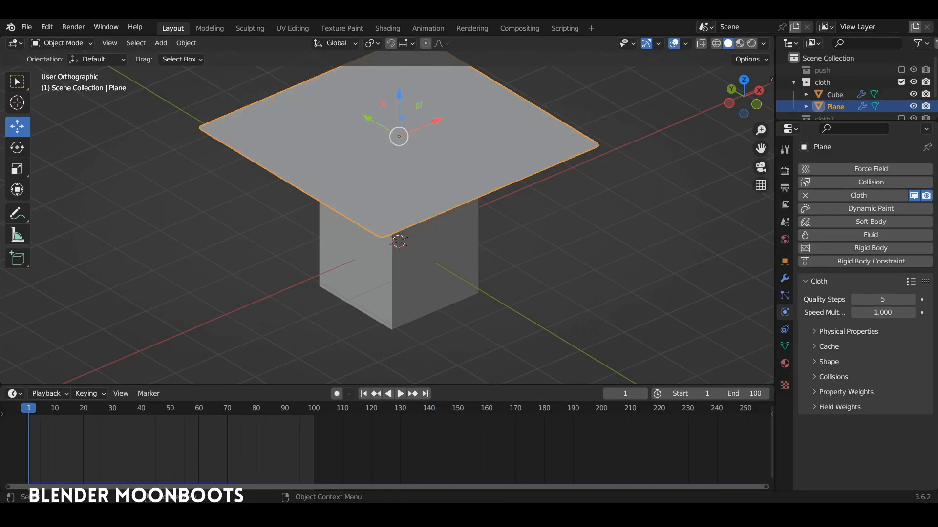
Step: Play the cloth simulation of the plane falling over the single cube and rewind it to the start
key(space)
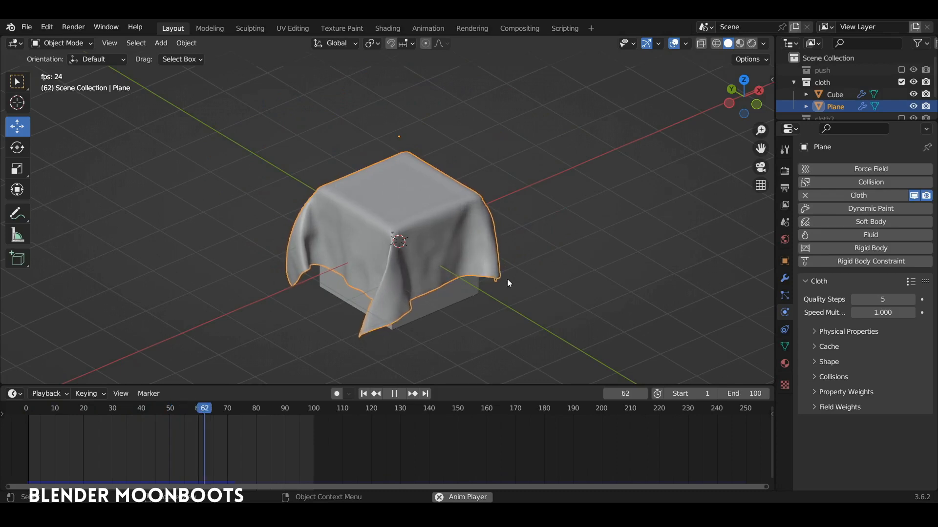
drag(285, 433, 27, 436)
key(space)
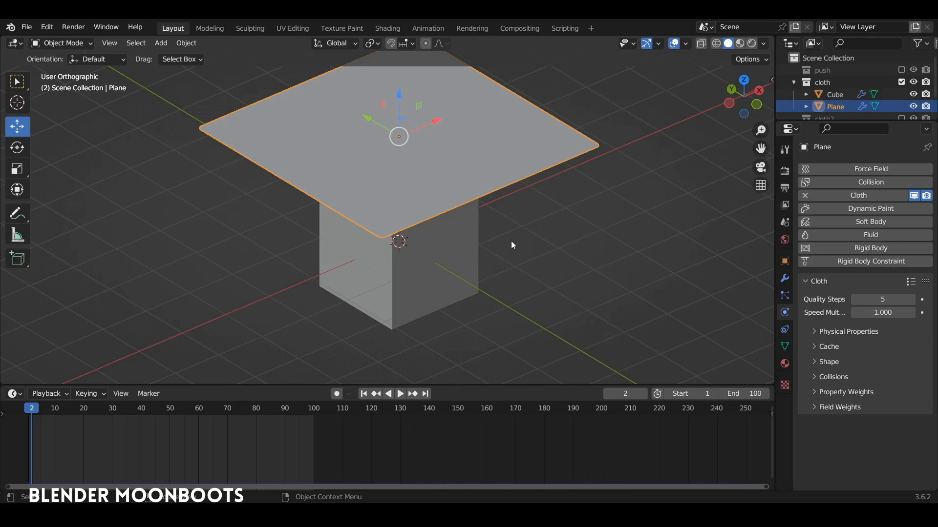
Step: Play the cloth simulation of the plane draping over the cube and stop it at frame 78
mouse_move(524, 241)
middle_down()
mouse_move(541, 233)
mouse_move(532, 242)
middle_up()
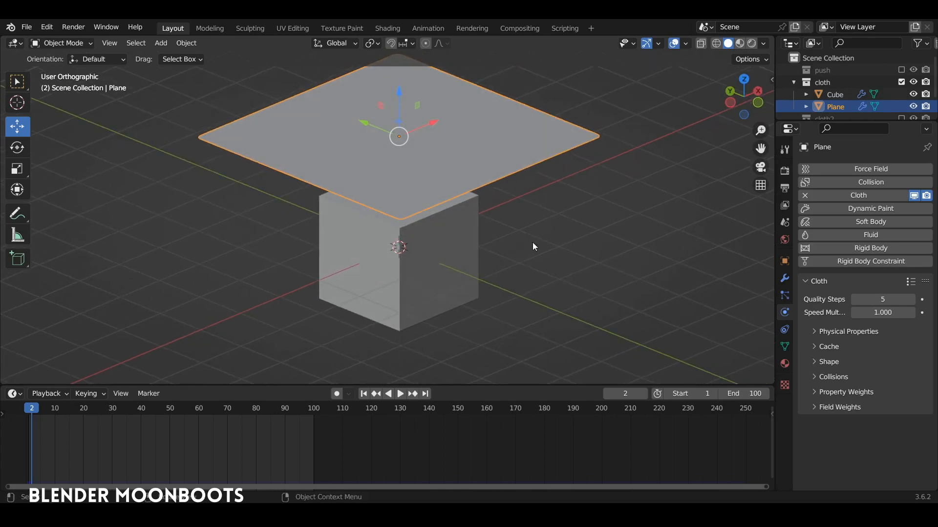
key(space)
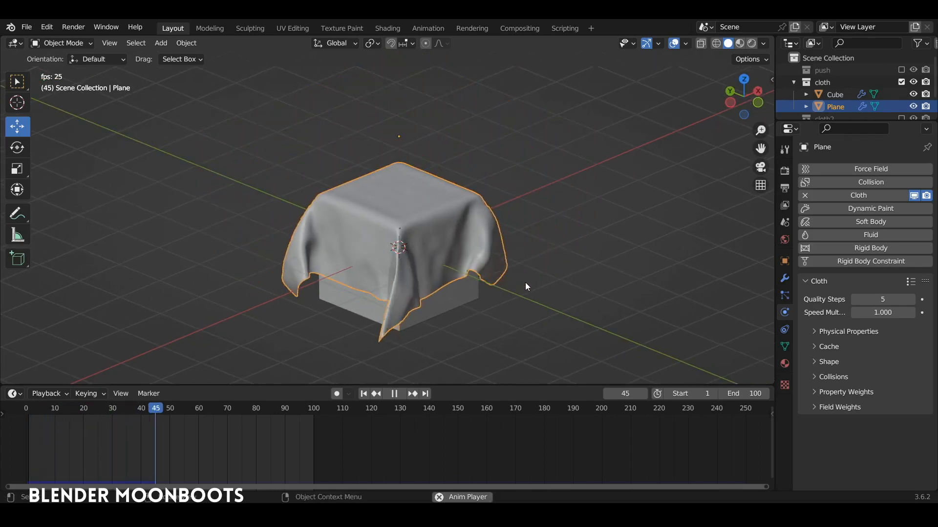
key(space)
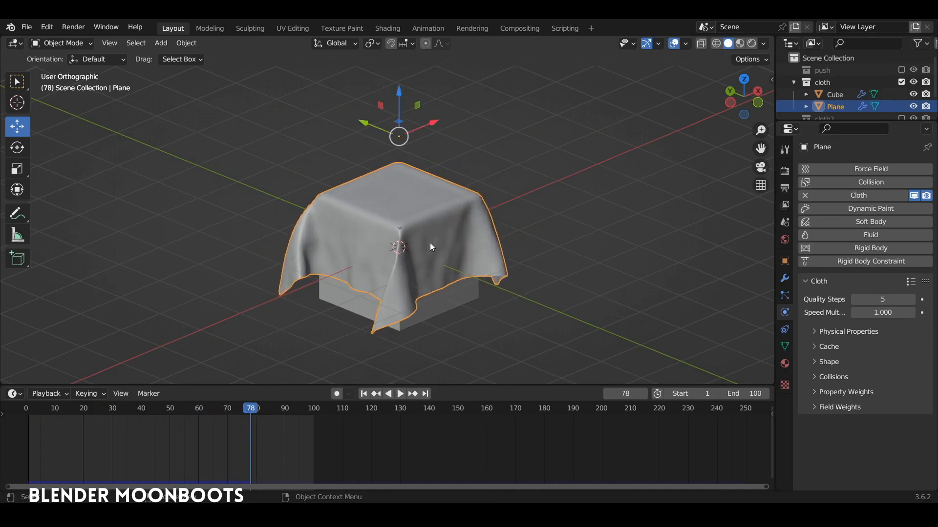
Step: Set the cloth's Quality Steps to 10 and replay the simulation from the start up to frame 74
click(883, 299)
text(10)
key(Return)
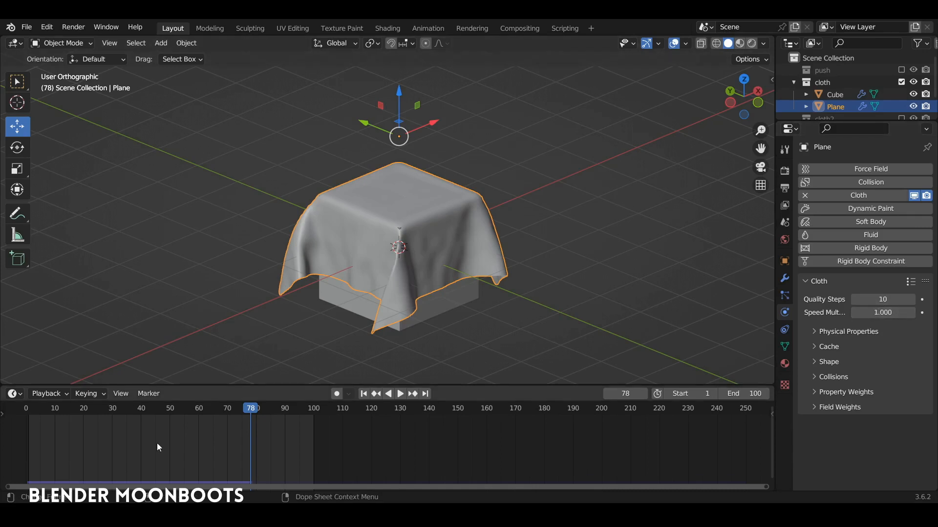
click(27, 408)
key(space)
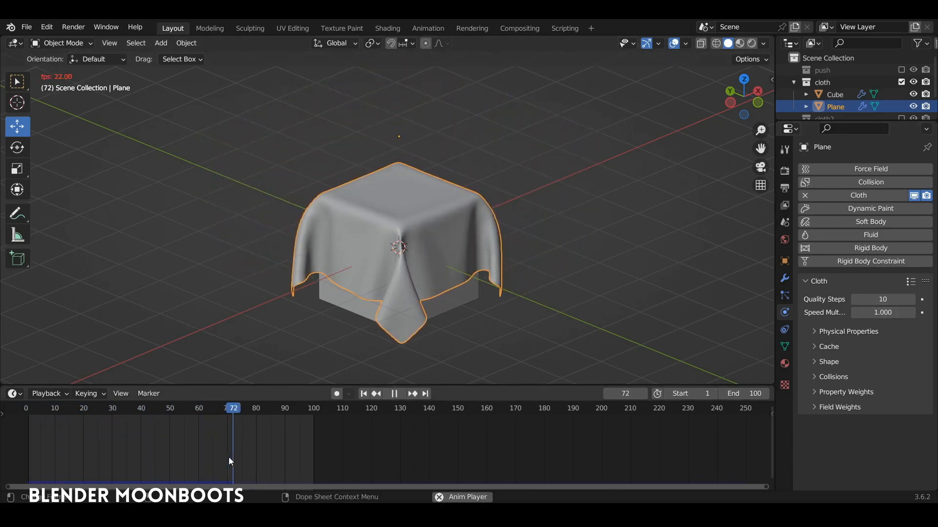
key(space)
Step: Set the cloth cache's end frame to 100 and bake the simulation
click(816, 345)
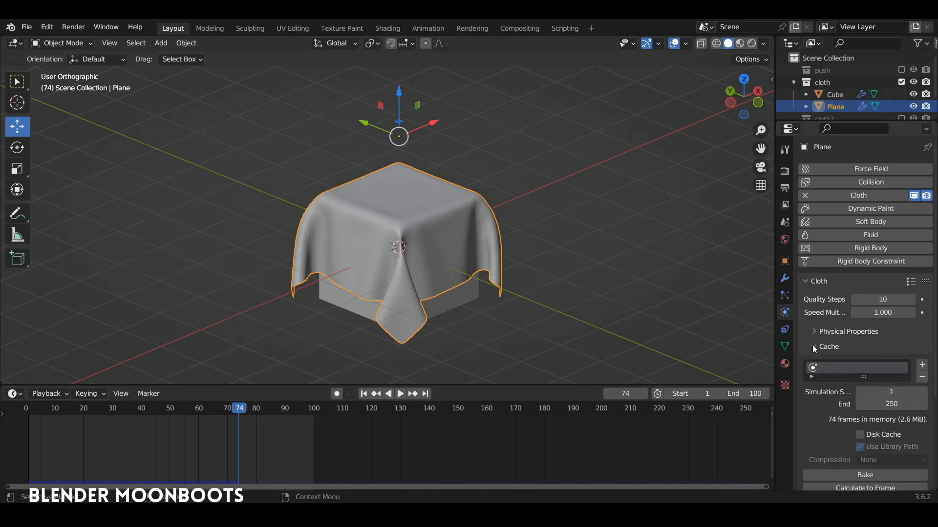
scroll(879, 404, down, 3)
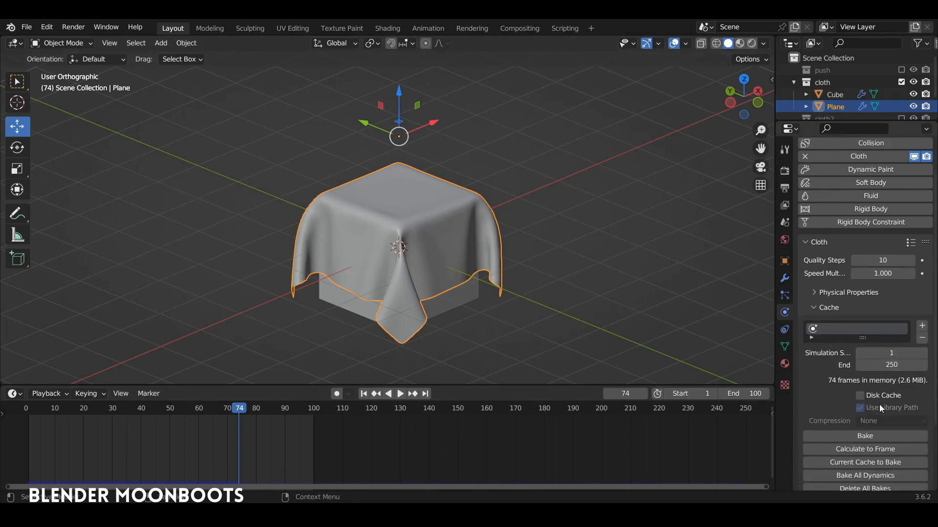
click(888, 345)
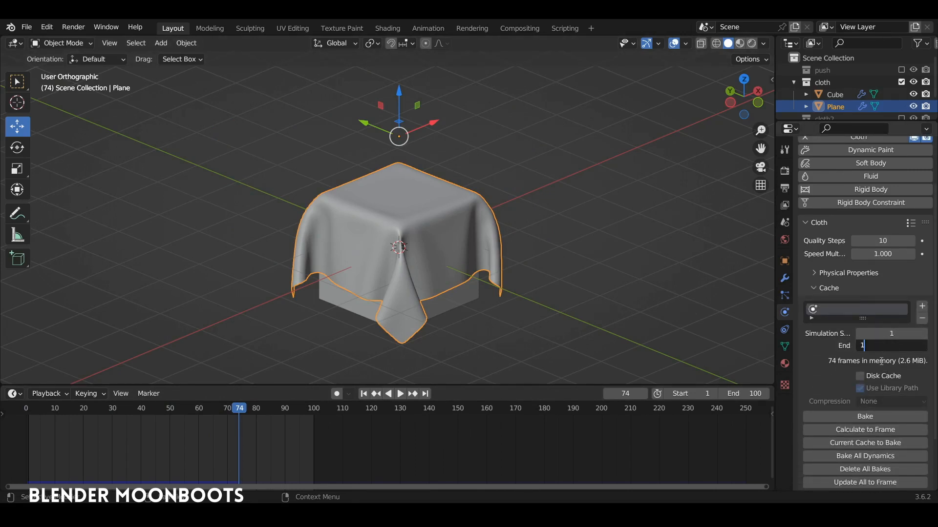
key(Return)
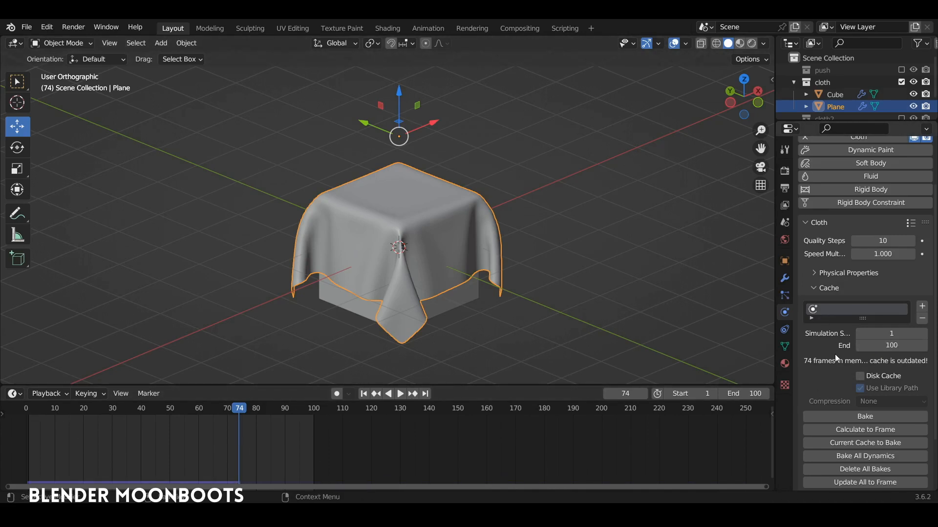
click(843, 417)
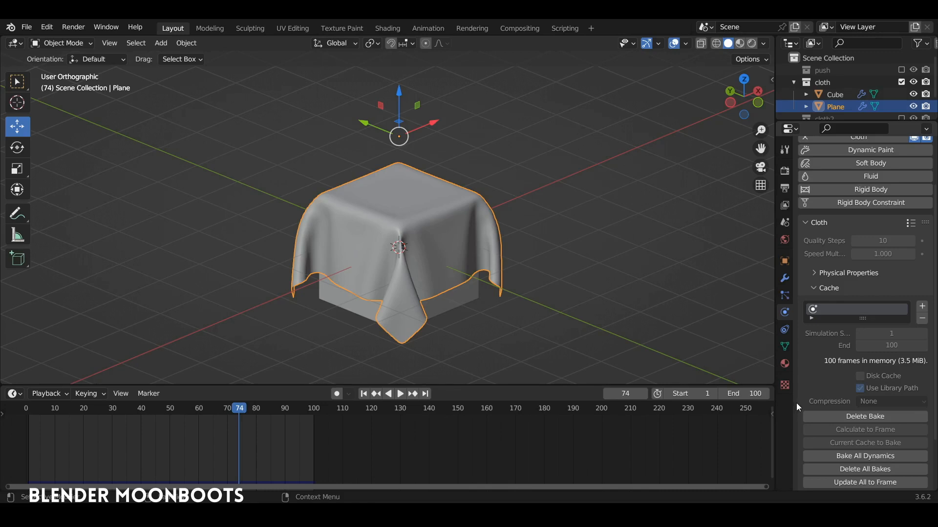
Step: Rewind to the start and play the baked cloth simulation up to frame 60
click(83, 411)
key(shift+Left)
key(space)
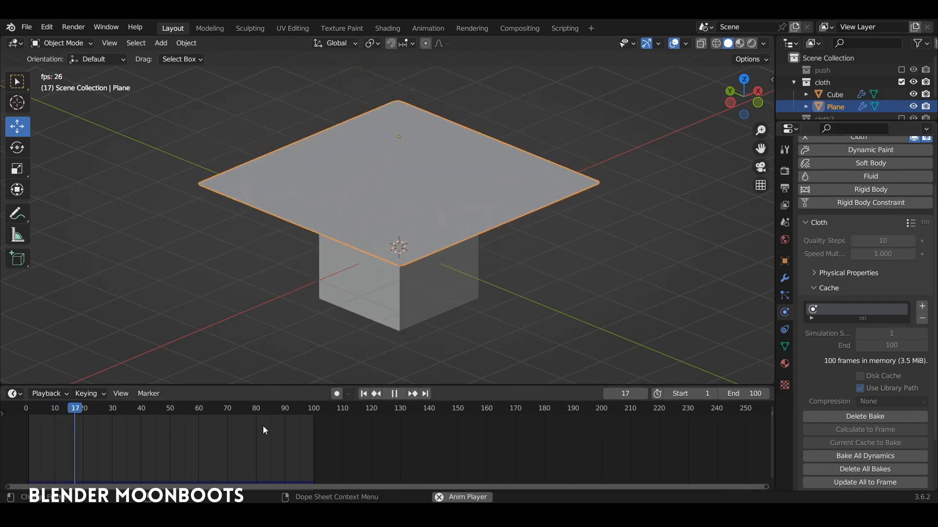
key(space)
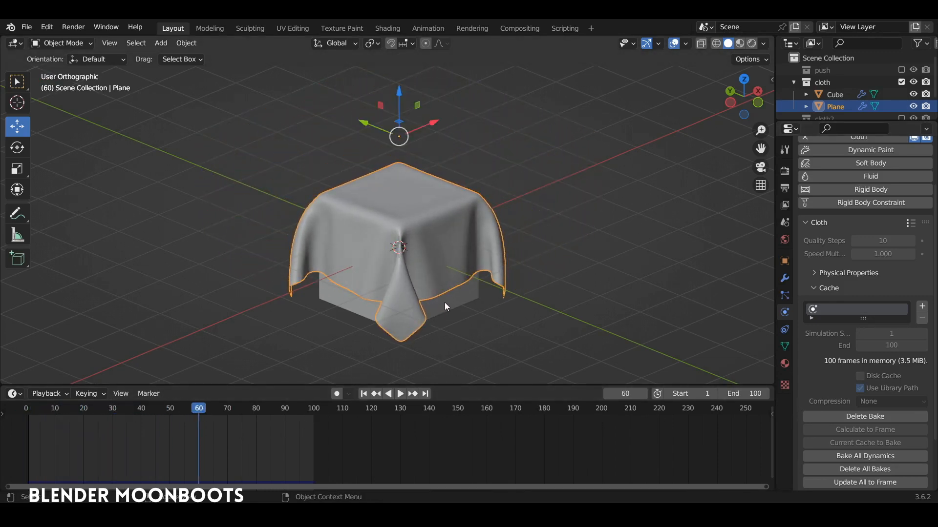
Step: Move the cube about 5.15 m along X out from under the baked cloth and replay from the start to frame 60
click(445, 302)
drag(437, 228, 639, 137)
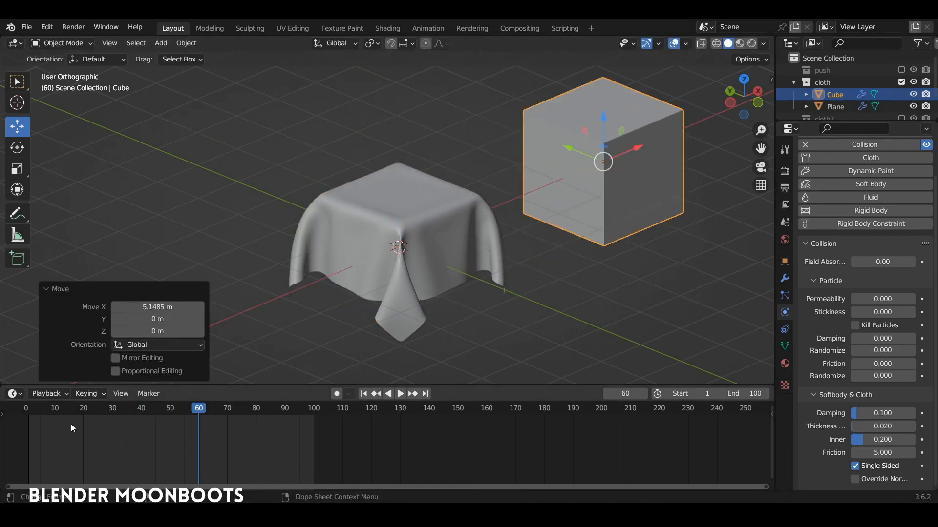
key(shift+Left)
key(space)
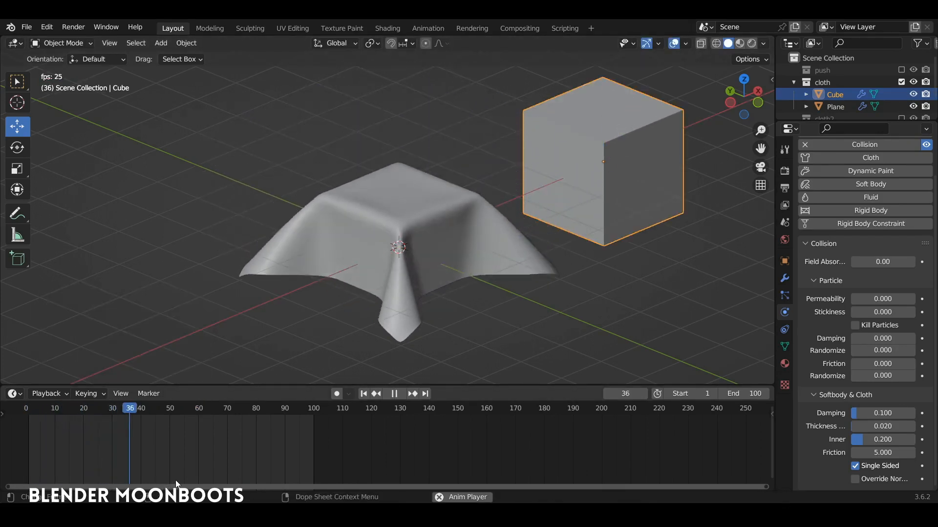
key(space)
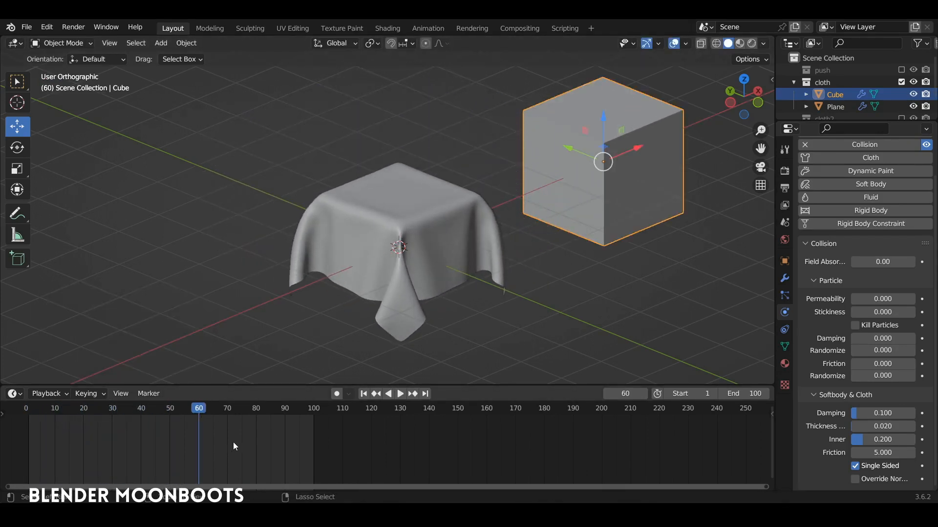
Step: Undo the cube's move and play the baked simulation again from the start up to frame 82
key(ctrl+z)
drag(72, 426, 29, 411)
key(space)
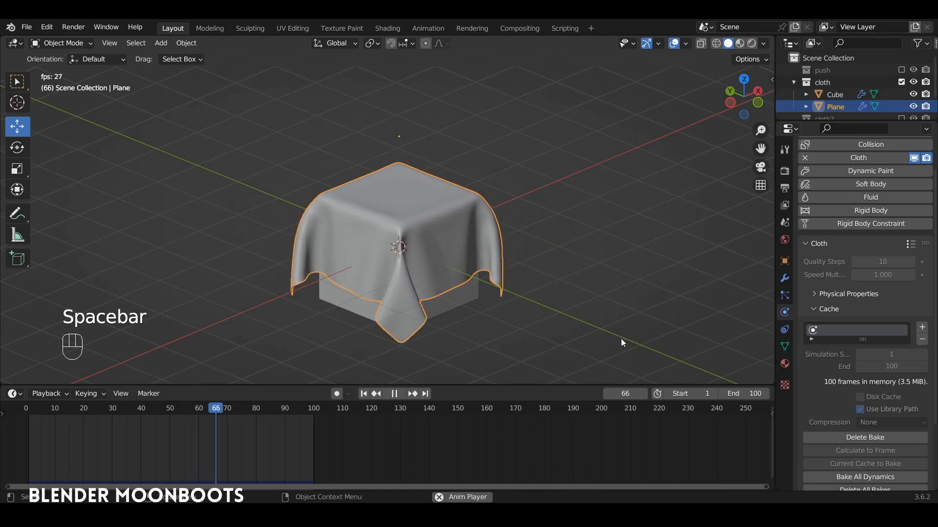
key(space)
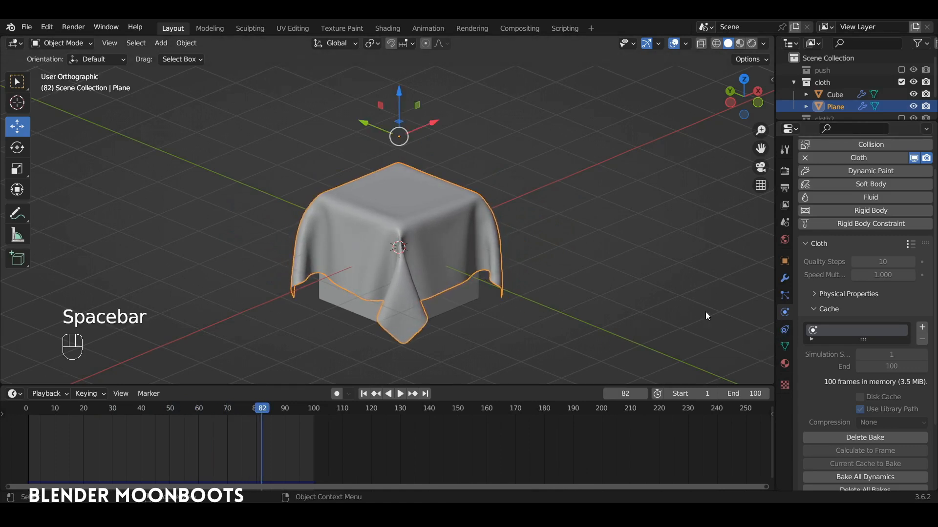
Step: Delete the cloth bake, rewind to the start and play the simulation up to frame 87
click(856, 438)
drag(256, 407, 201, 443)
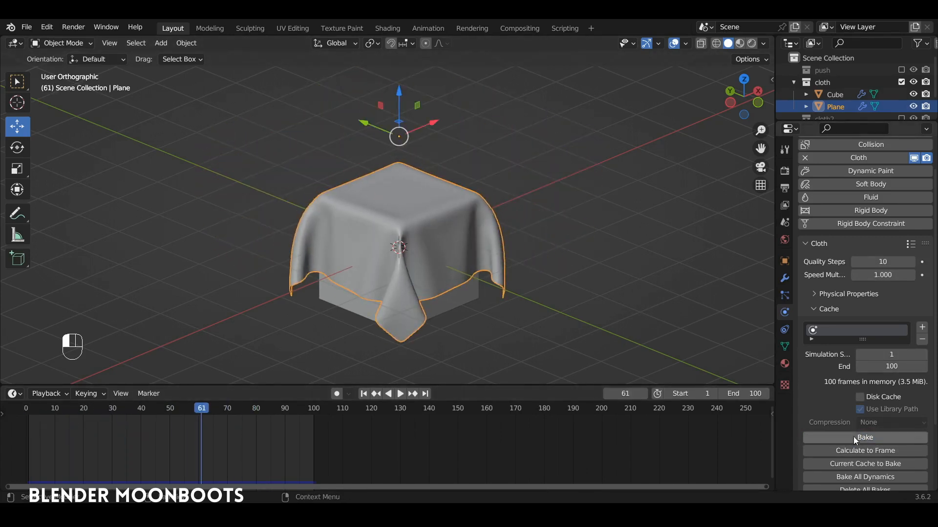
drag(193, 409, 31, 411)
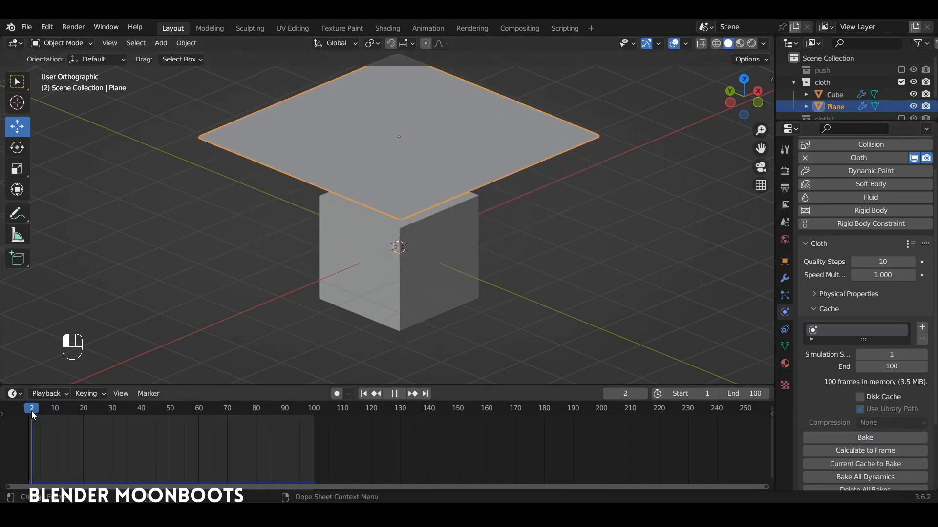
key(space)
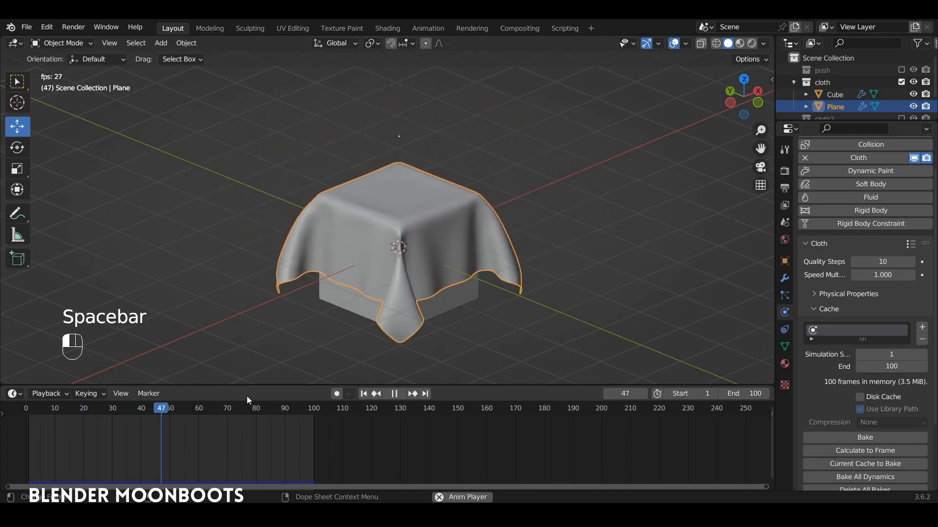
key(space)
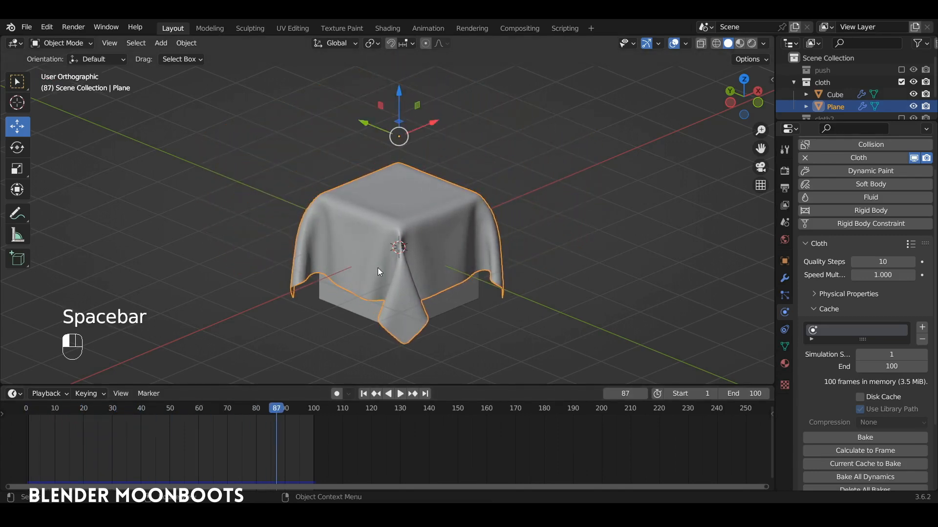
Step: Apply the Cloth modifier on the draped plane at frame 87, keeping its Subdivision modifier
alt+drag(377, 268, 424, 285)
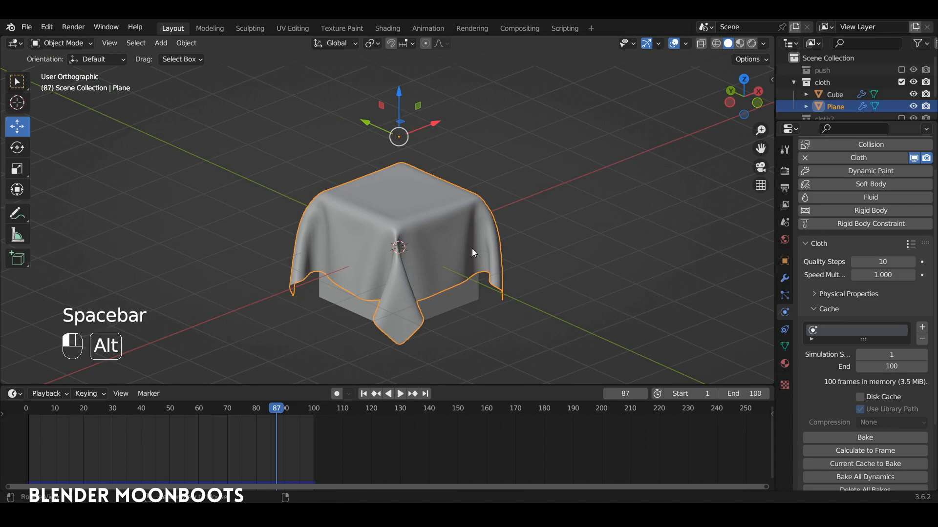
alt+drag(471, 248, 515, 258)
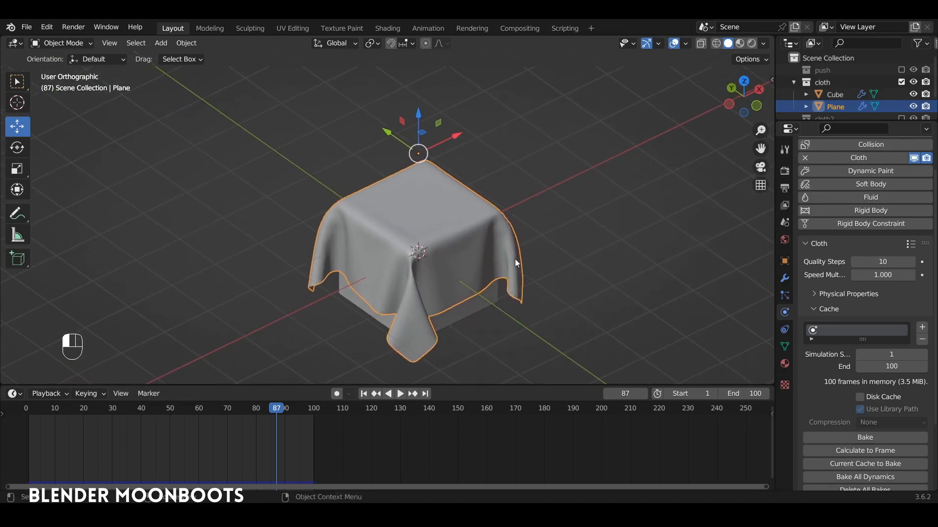
click(785, 278)
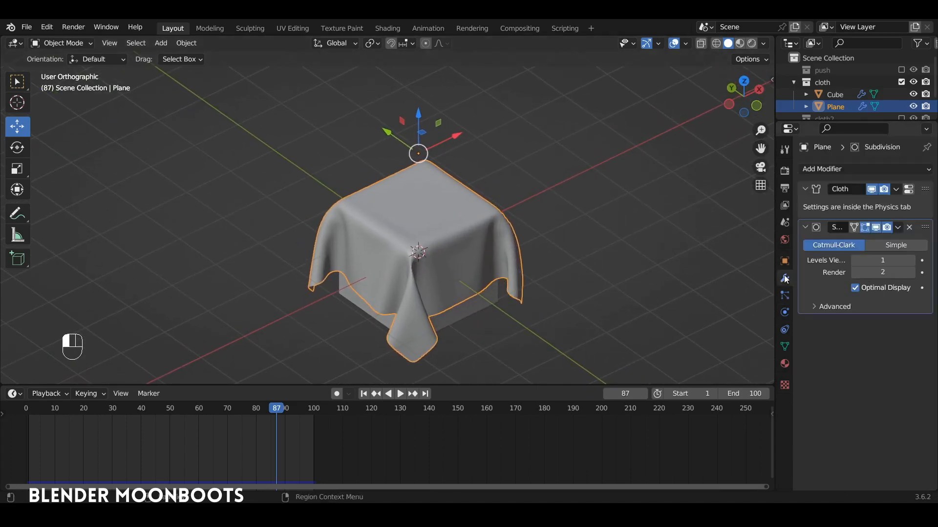
click(896, 189)
click(886, 199)
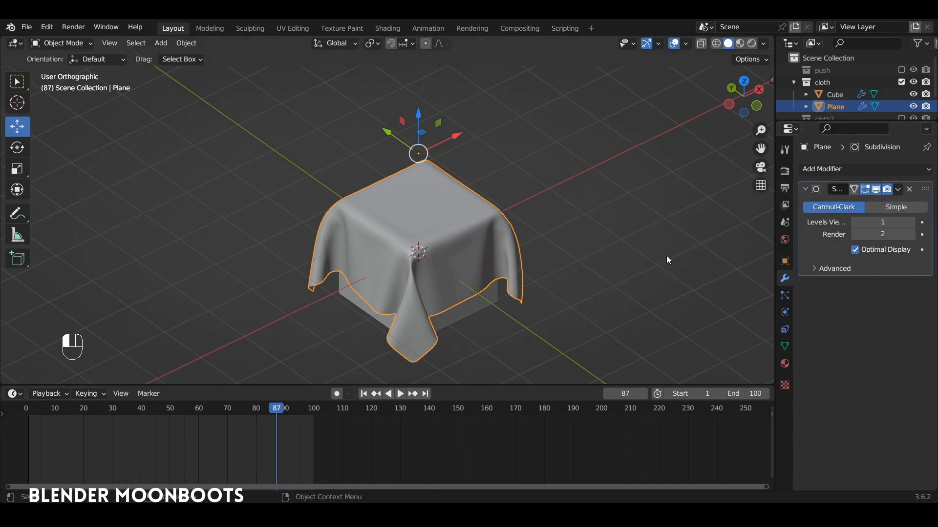
Step: Move the draped plane about 4.65 m along X away from the cube and look over its shape
drag(470, 133, 587, 209)
middle_drag(587, 209, 577, 183)
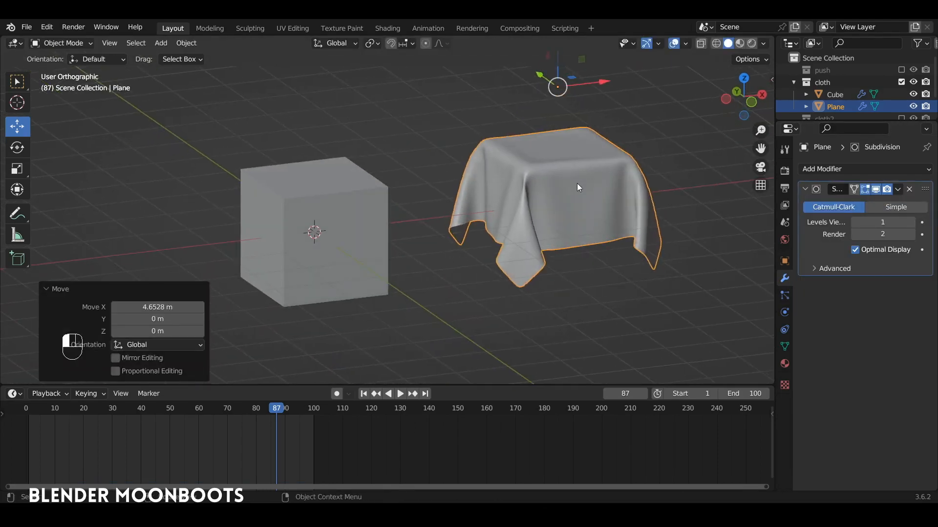
key(Tab)
key(Tab)
alt+drag(580, 195, 576, 218)
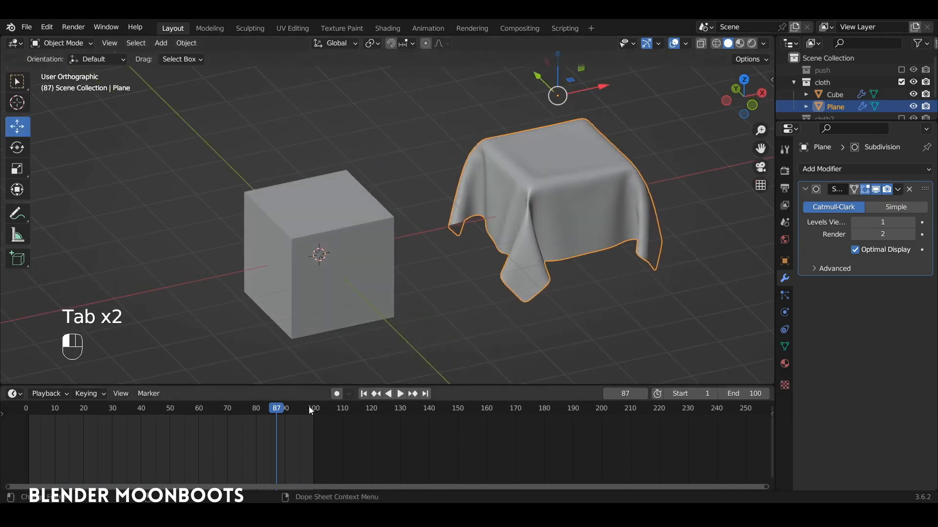
Step: Rewind to frame 1, play the timeline to check the draped plane for motion, and return to frame 1
drag(309, 406, 27, 446)
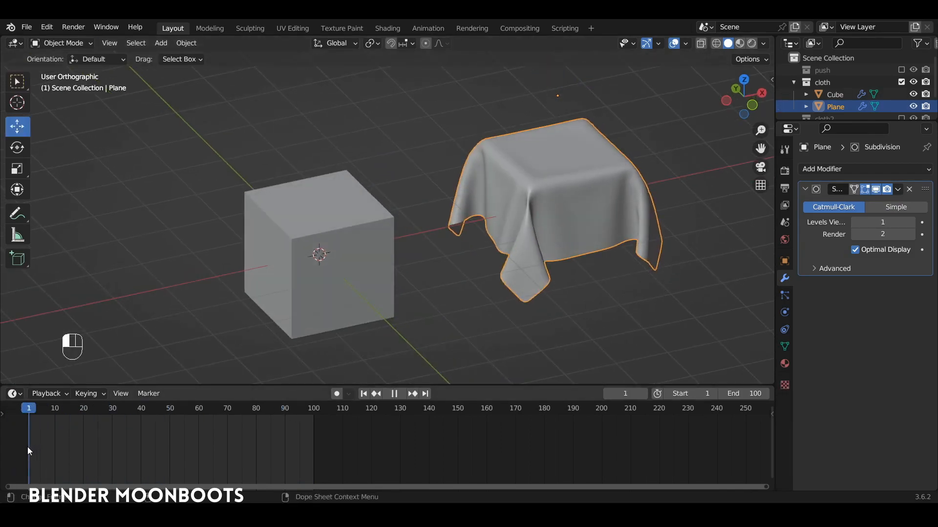
key(space)
key(space)
drag(157, 426, 30, 414)
Step: Check the draped plane's physics settings and modifiers, and examine its draped mesh in Edit Mode
click(785, 312)
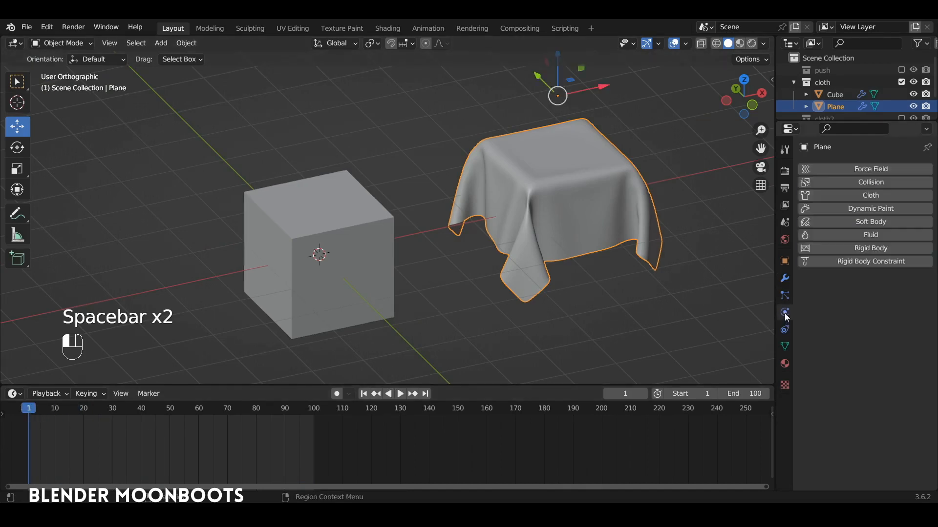
click(784, 278)
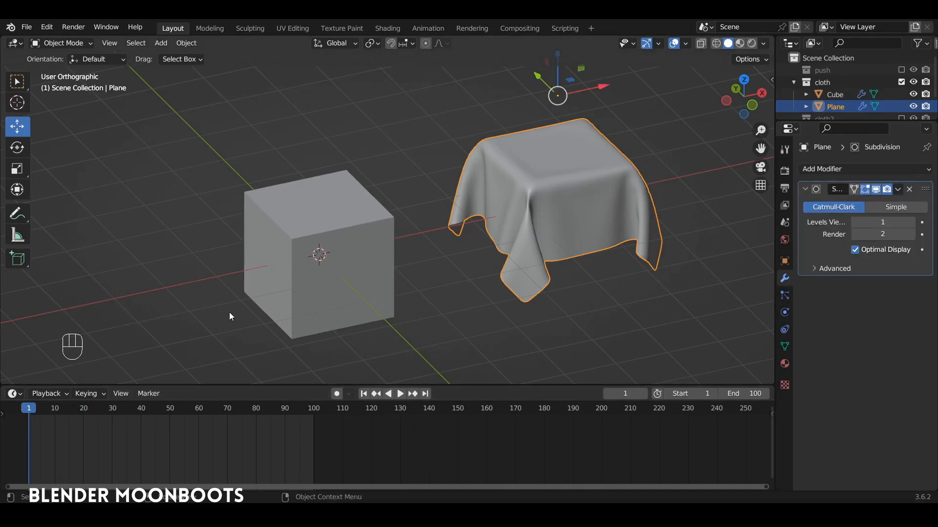
key(Tab)
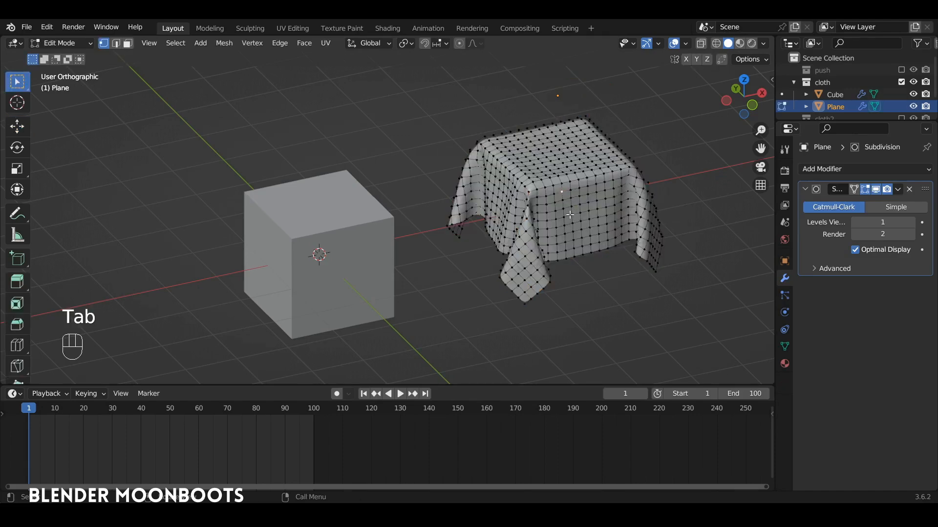
alt+drag(566, 215, 601, 216)
key(Tab)
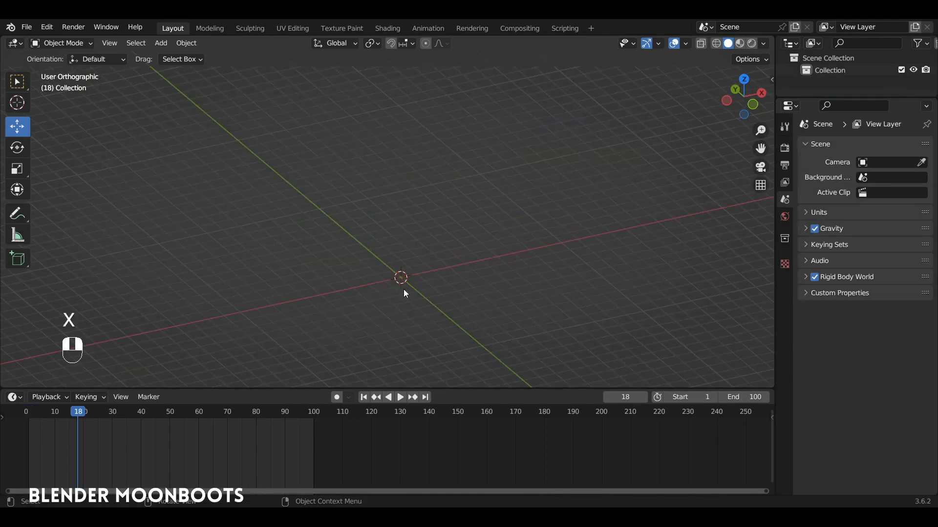
Step: Add a 2 m cube mesh at the origin of the empty scene
ctrl+alt+drag(403, 289, 482, 264)
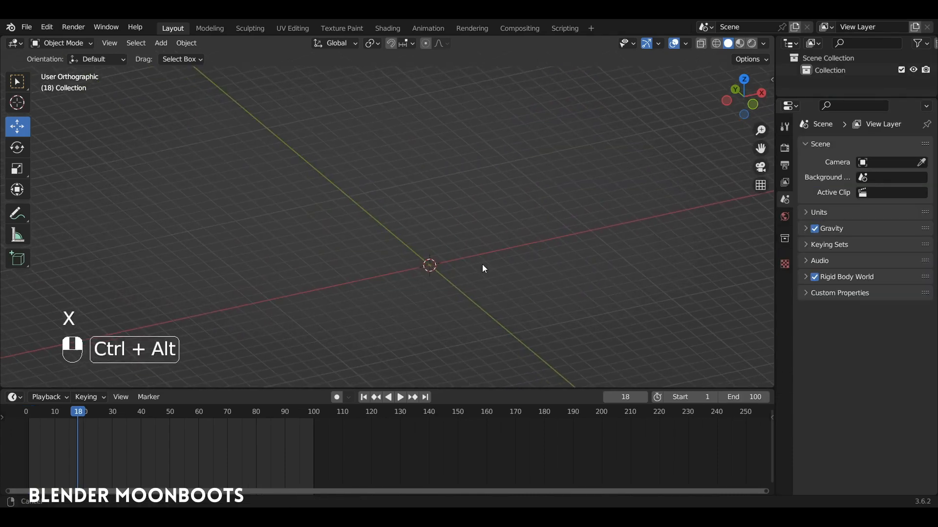
key(shift+a)
mouse_move(473, 52)
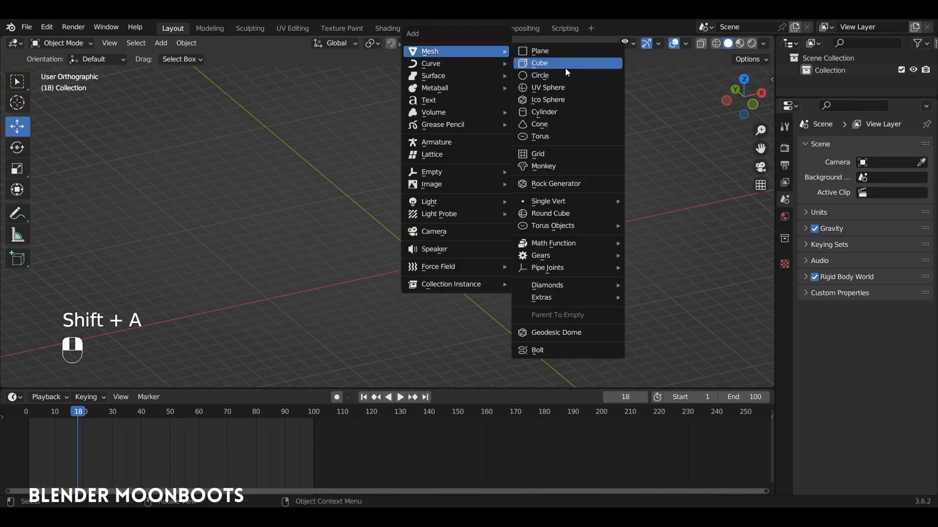
click(571, 68)
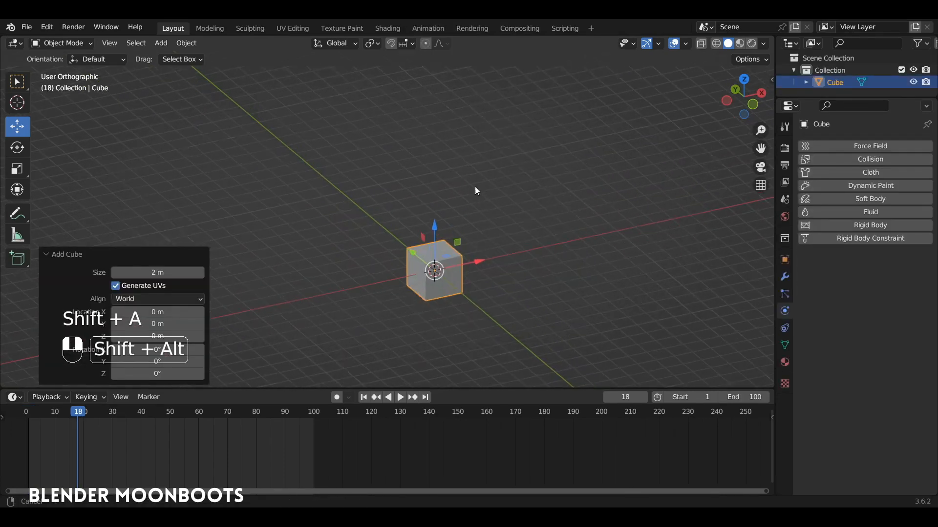
Step: Add Soft Body physics to the cube
click(850, 199)
ctrl+alt+drag(741, 218, 575, 171)
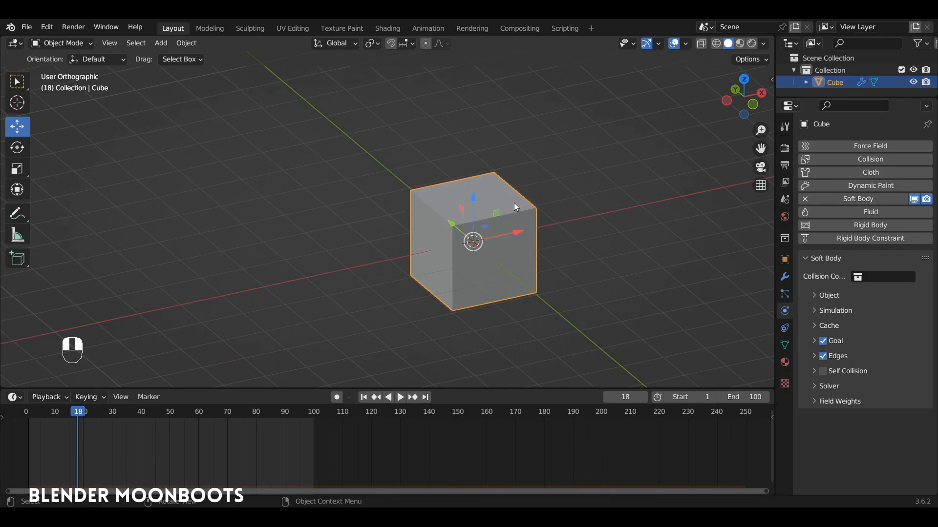
Step: Add a plane at the origin, scaled up about 3.6 times in Edit Mode, and give it Collision physics
key(shift+a)
mouse_move(505, 200)
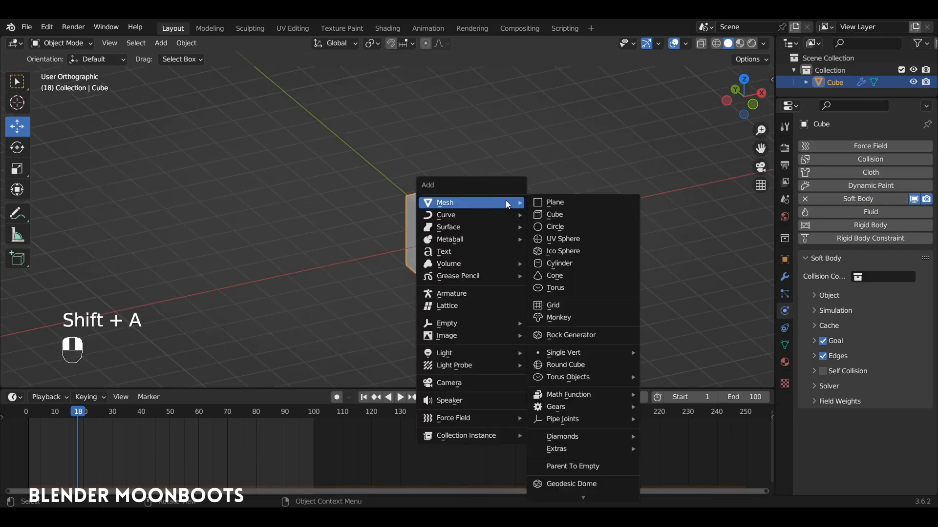
click(556, 203)
key(Tab)
key(s)
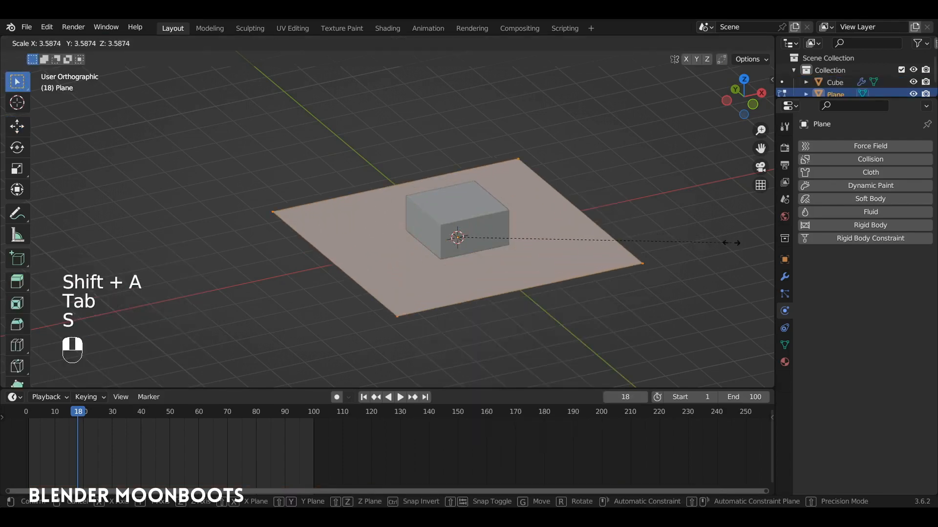
click(732, 243)
key(Tab)
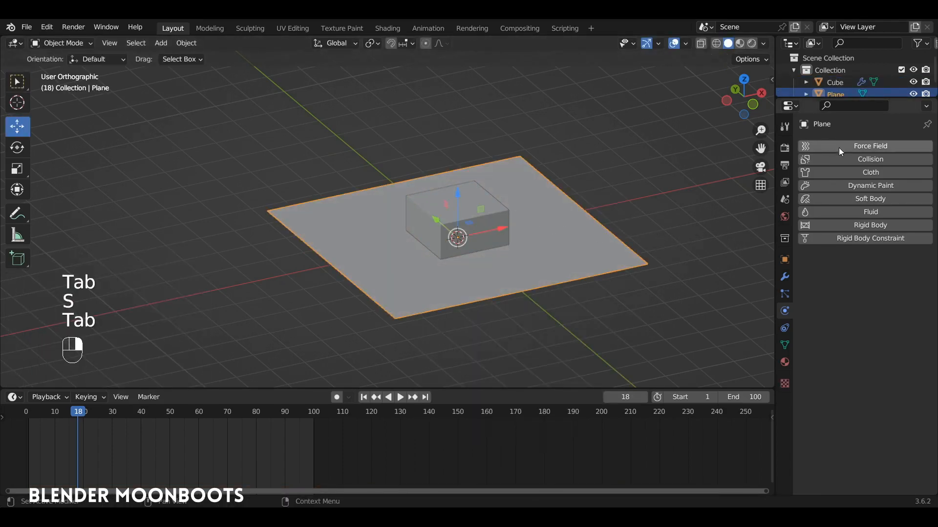
click(846, 159)
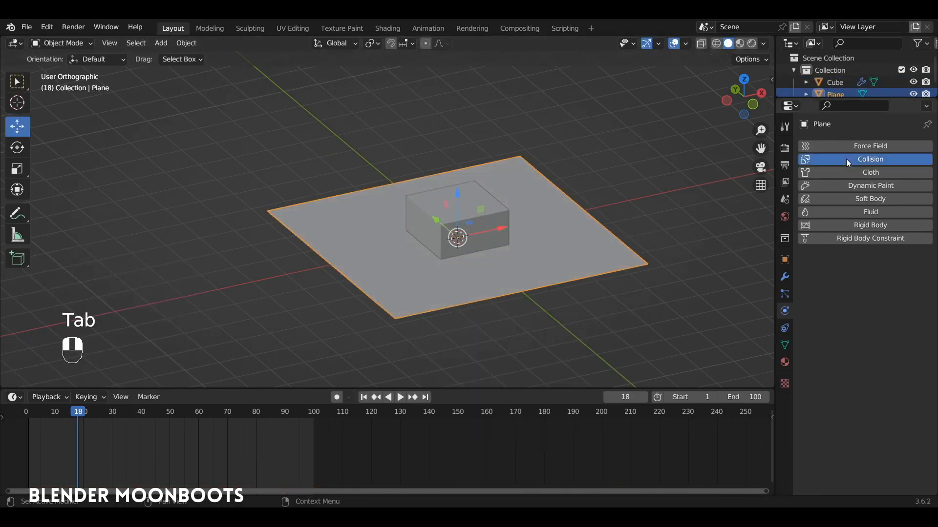
Step: Raise the soft body cube about 3.27 m along Z and tilt it with a trackball rotation of 16.6° and -48.1°
click(478, 217)
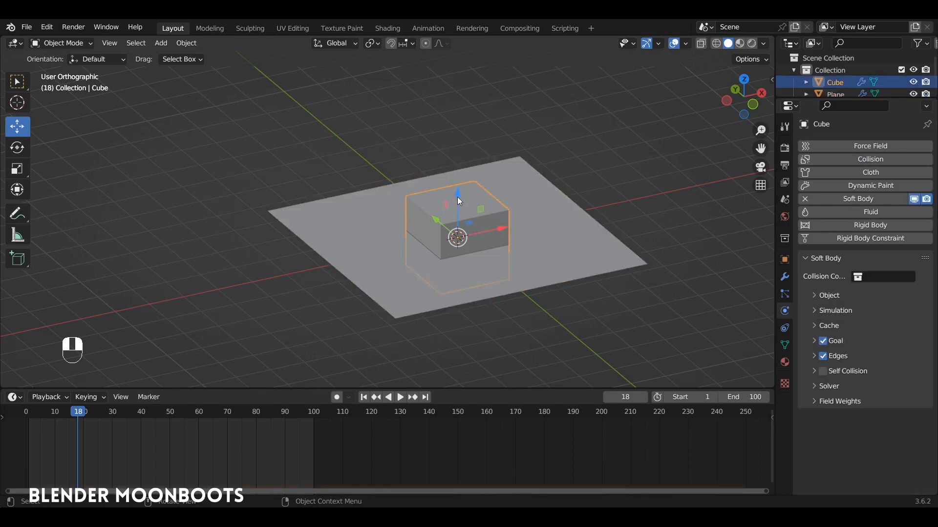
drag(457, 197, 486, 123)
ctrl+alt+middle_drag(486, 122, 486, 124)
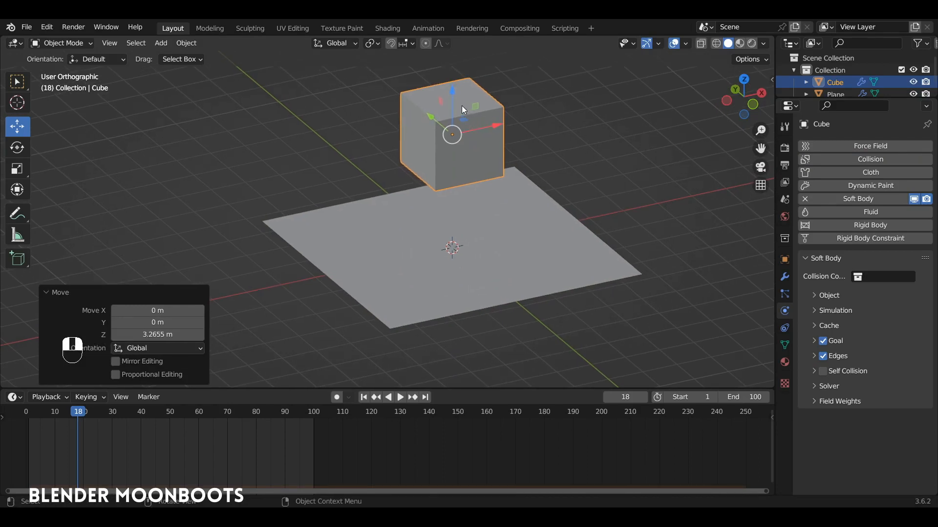
key(r)
key(r)
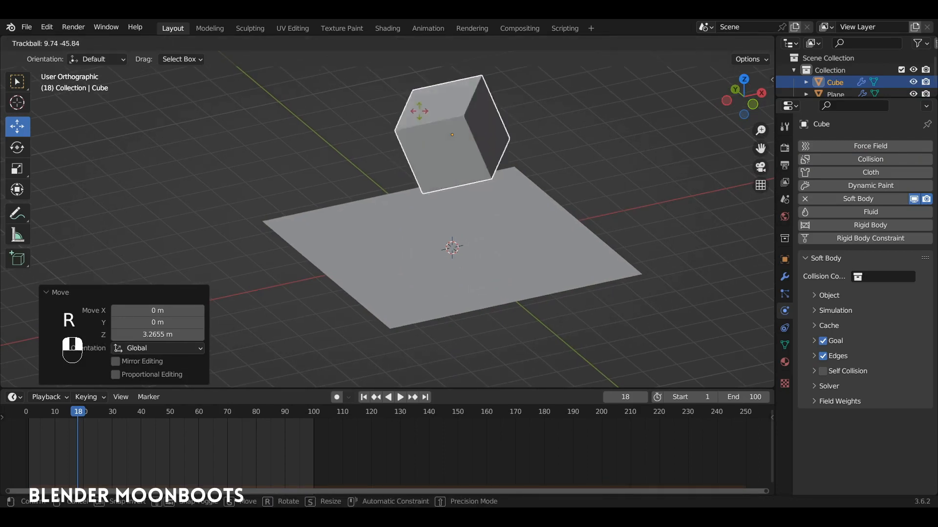
click(417, 116)
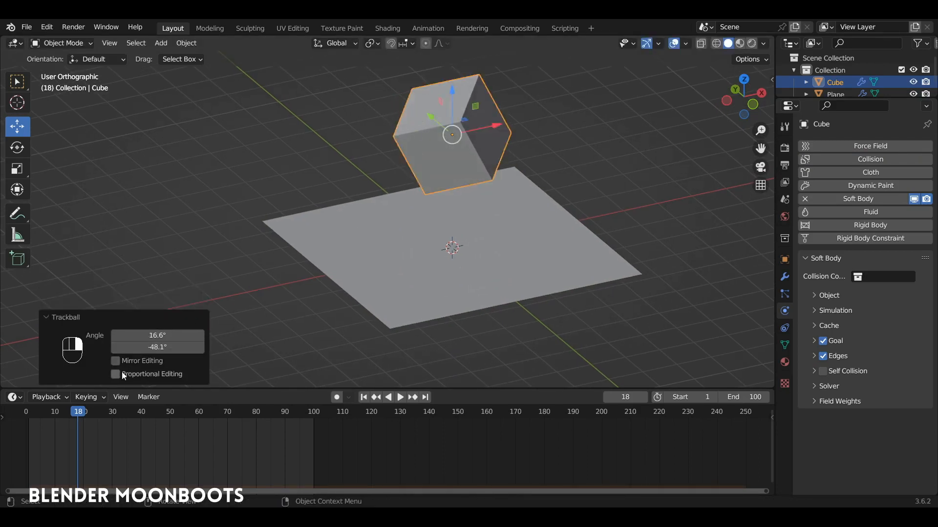
Step: Rewind to frame 1 and play the timeline to check how the soft body cube behaves
drag(77, 412, 29, 413)
key(space)
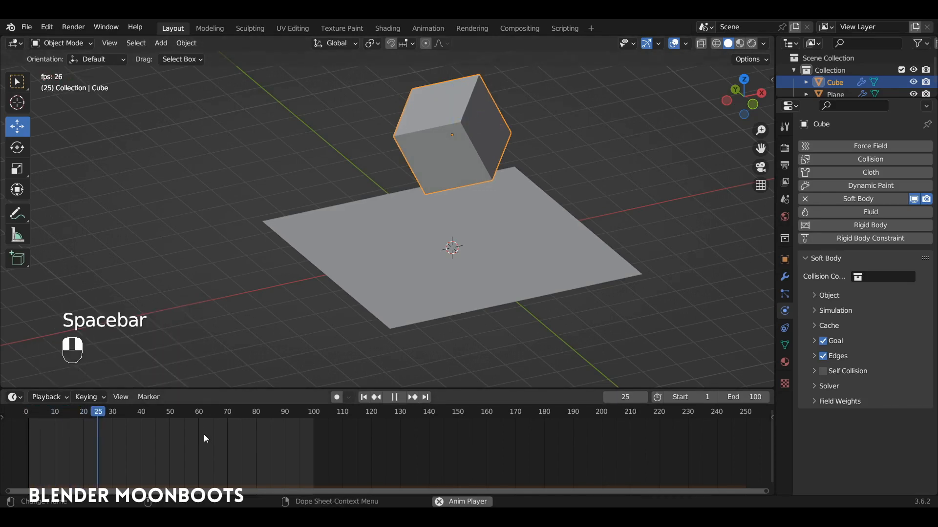
key(space)
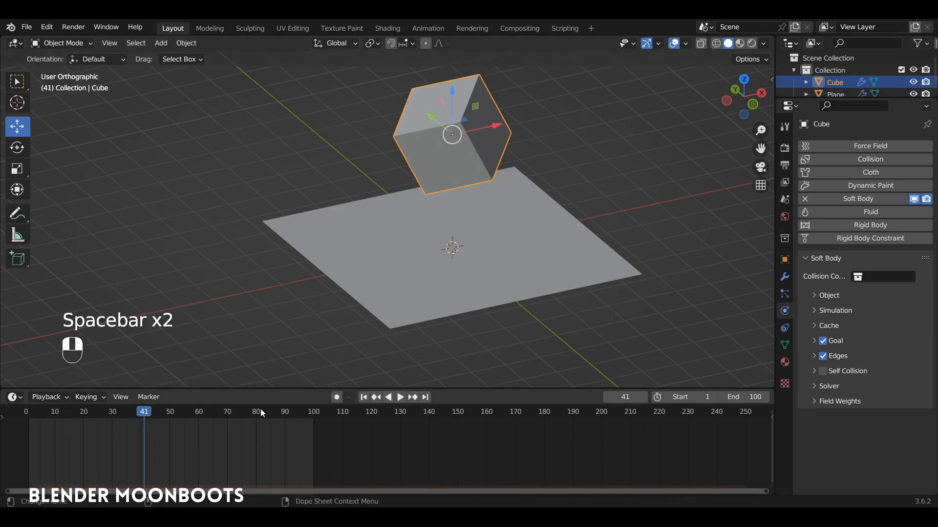
Step: Disable Goal in the cube's soft body settings, play the simulation from the start, and return to frame 1
click(823, 341)
click(37, 411)
key(space)
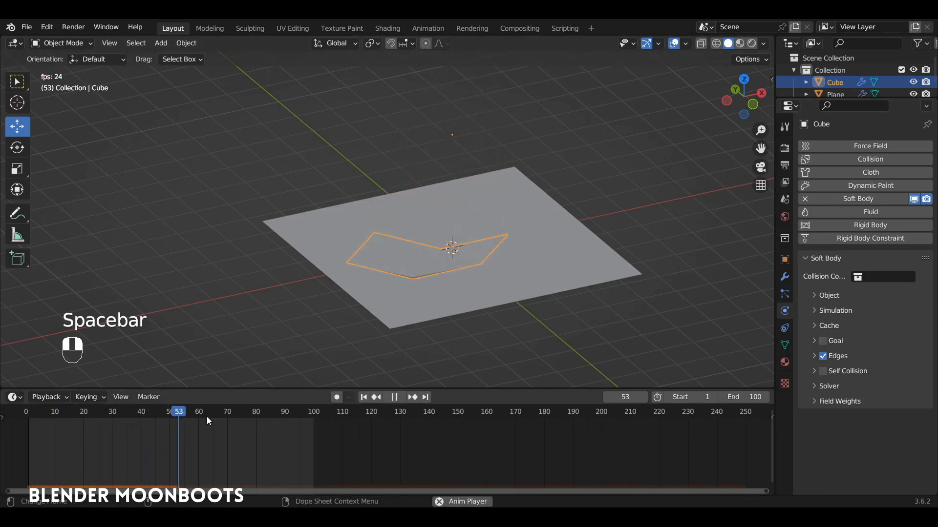
key(space)
drag(44, 415, 29, 419)
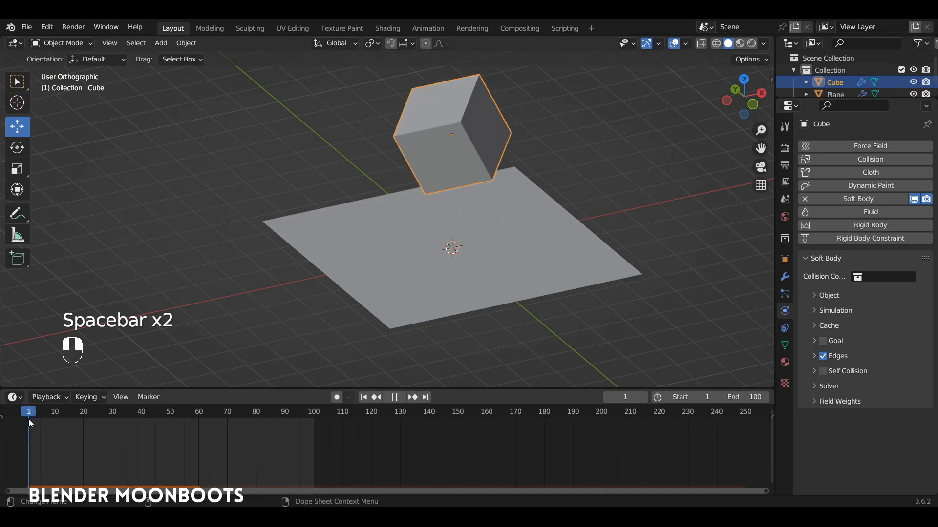
Step: Subdivide the whole cube mesh in Edit Mode with more than one cut per edge, and return to Object Mode
key(Tab)
alt+drag(471, 140, 467, 162)
mouse_move(467, 163)
ctrl+alt+mouse_down()
mouse_move(461, 202)
mouse_move(477, 163)
mouse_move(466, 176)
ctrl+alt+mouse_up()
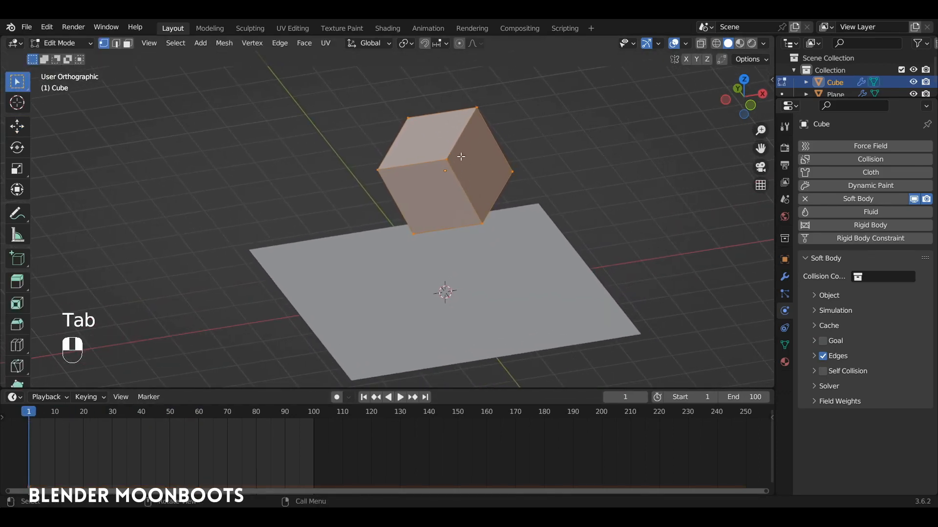
right_click(486, 153)
click(428, 189)
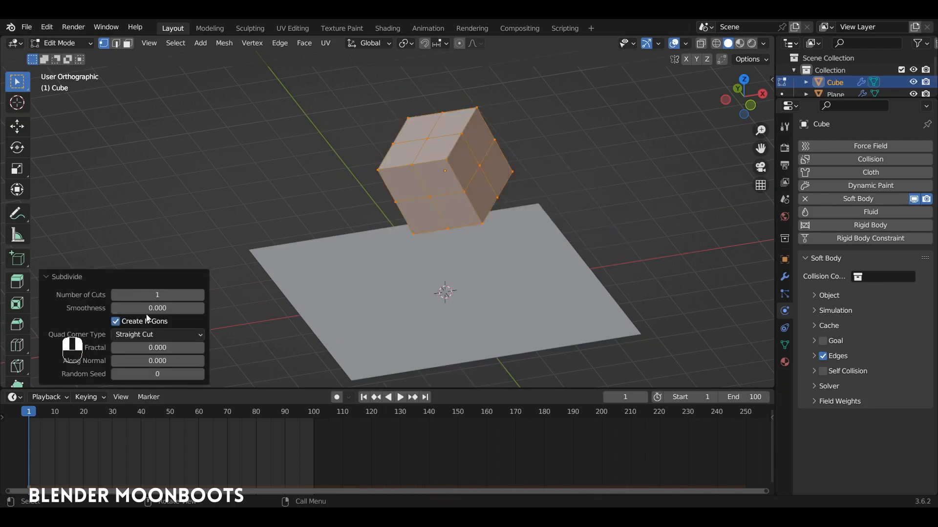
click(201, 295)
click(201, 295)
key(Tab)
Step: Play the subdivided cube's soft body simulation to watch it land, and rewind to frame 1
key(space)
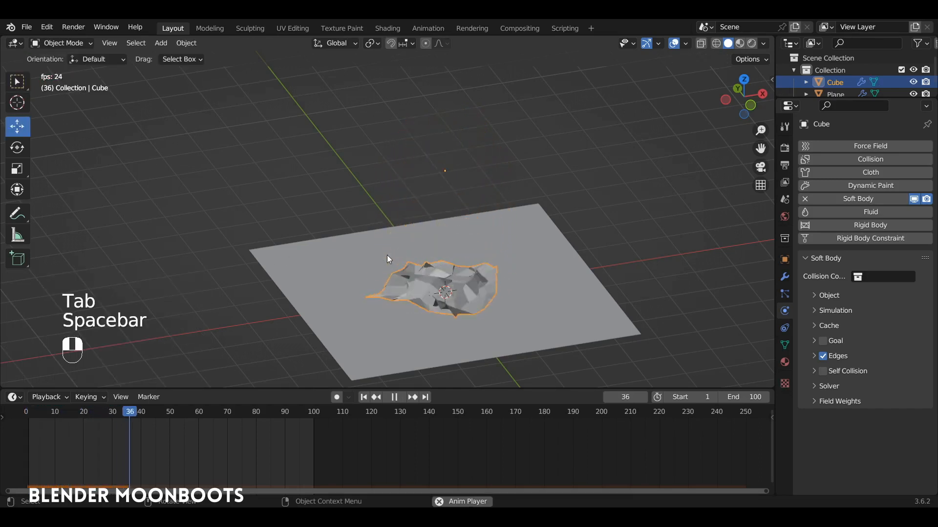
key(space)
drag(217, 413, 28, 413)
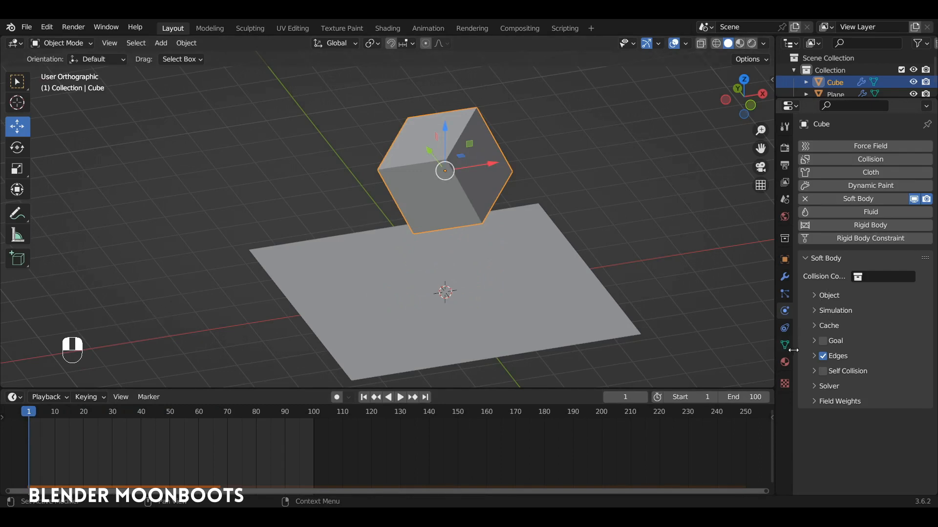
Step: Set the Bending value of the cube's soft body edges to 1.000 and play the simulation
click(813, 356)
scroll(799, 379, down, 3)
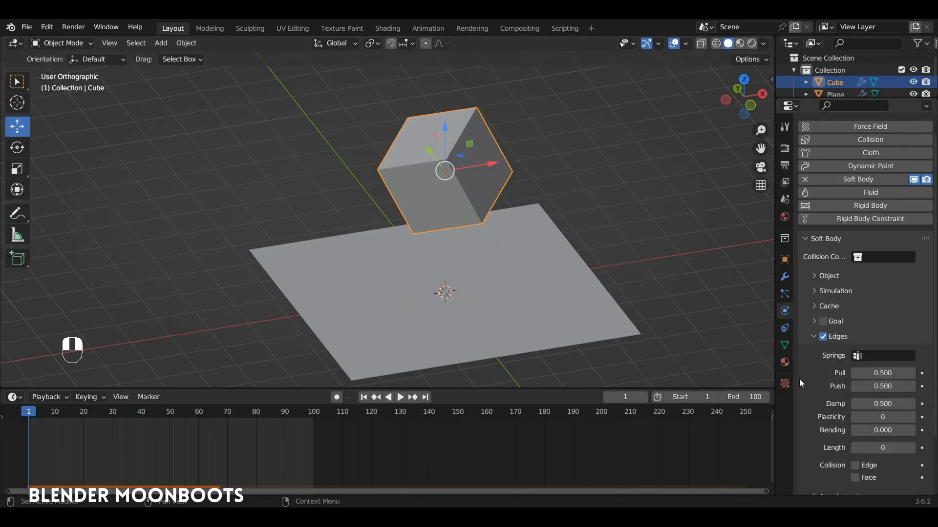
drag(855, 393, 904, 395)
key(space)
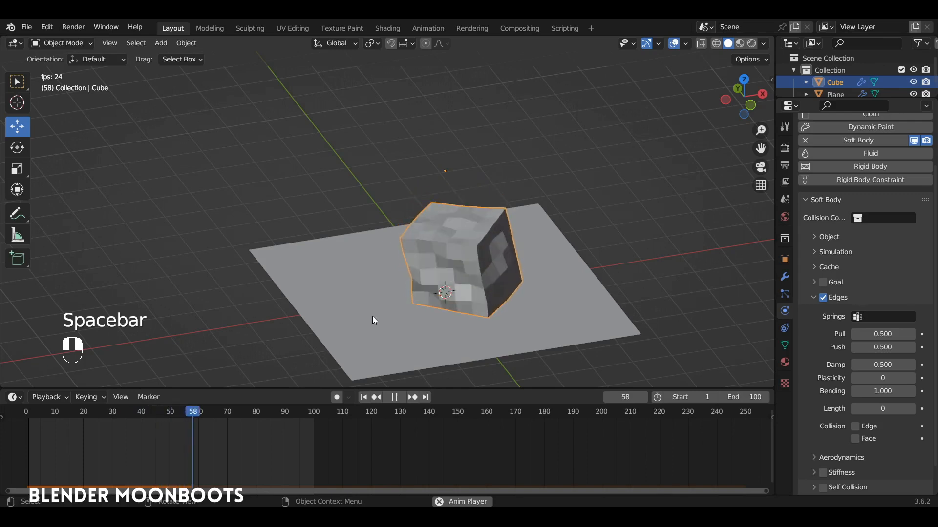
Step: Shade the soft body cube smooth and add a Subdivision Surface modifier to it
right_click(454, 256)
click(460, 257)
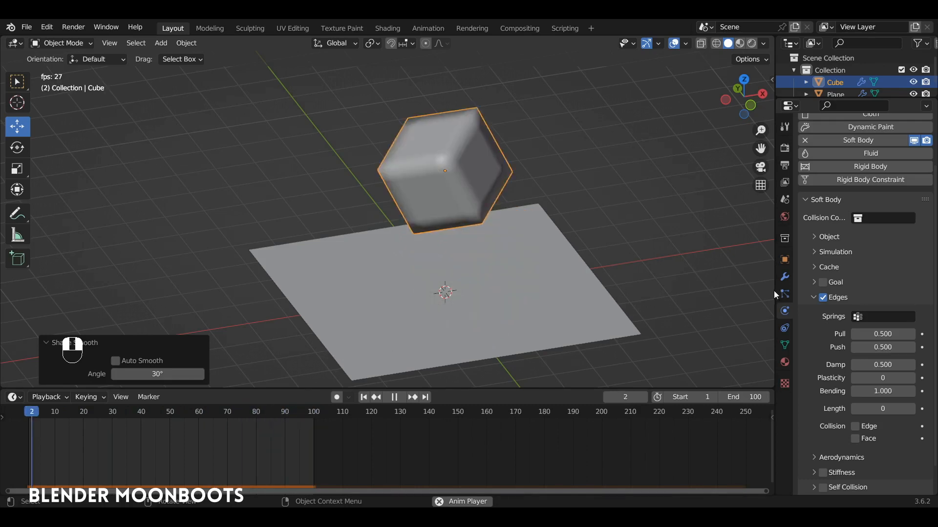
click(785, 277)
click(838, 145)
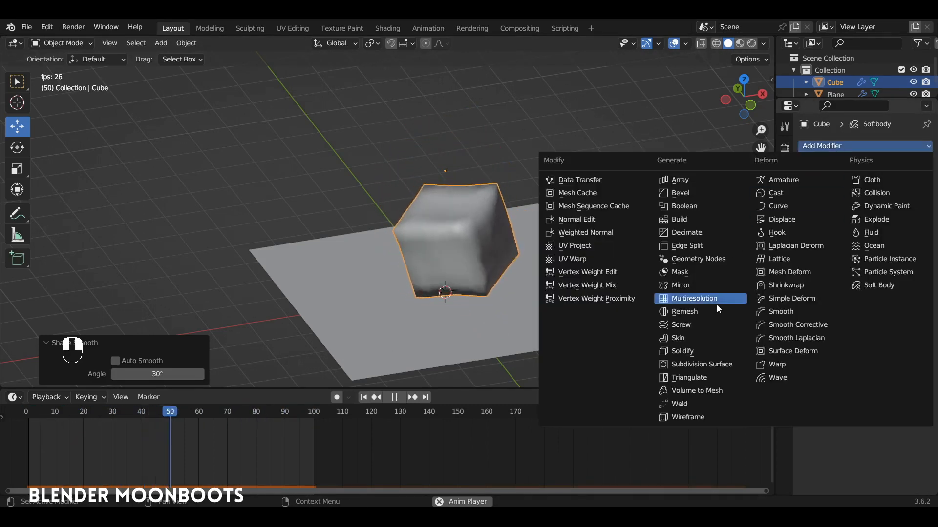
click(702, 365)
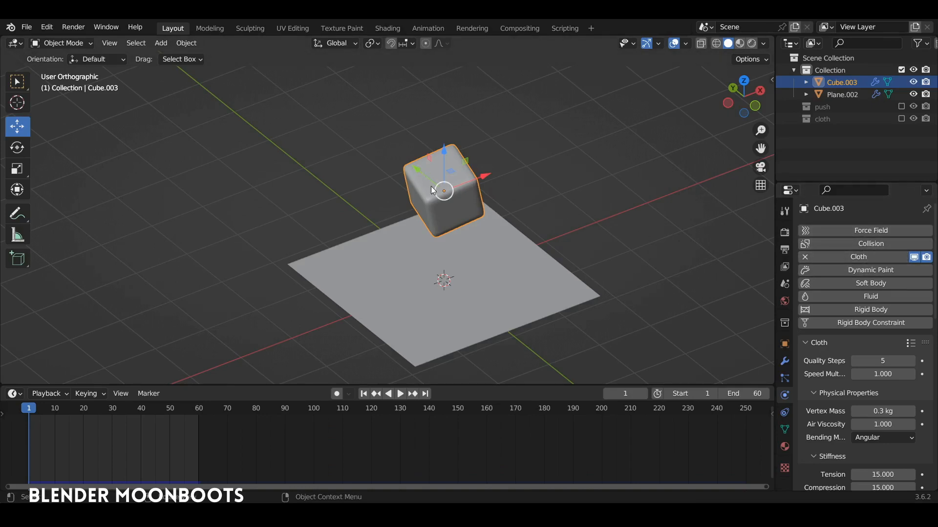
Step: Play and stop the example animation of the rounded cloth cube falling onto the plane
key(space)
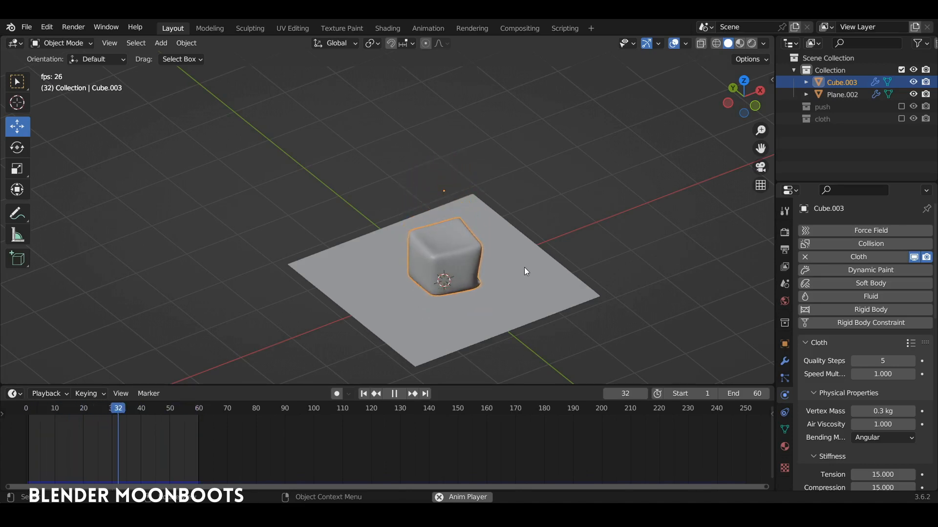
key(space)
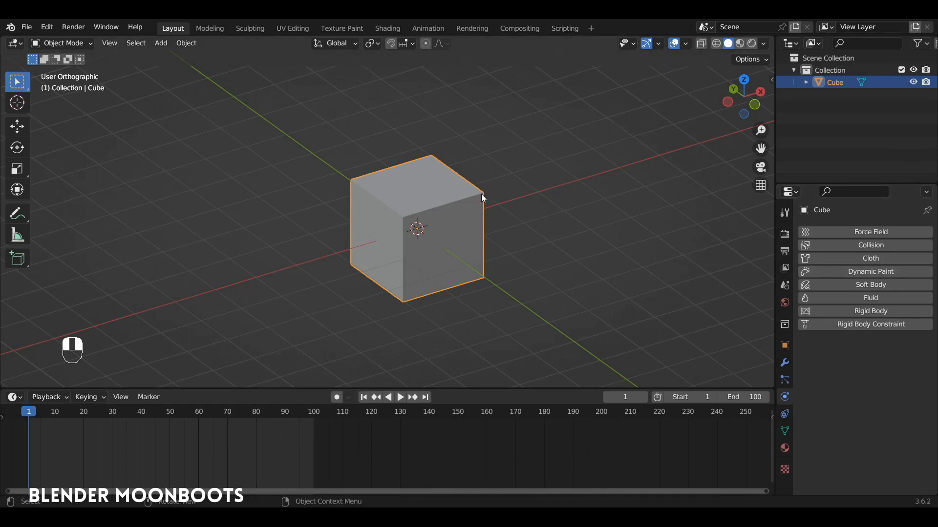
Step: Add a plane at the origin of the new cube scene and enlarge it in Edit Mode to extend far around the cube
key(shift+a)
mouse_move(468, 74)
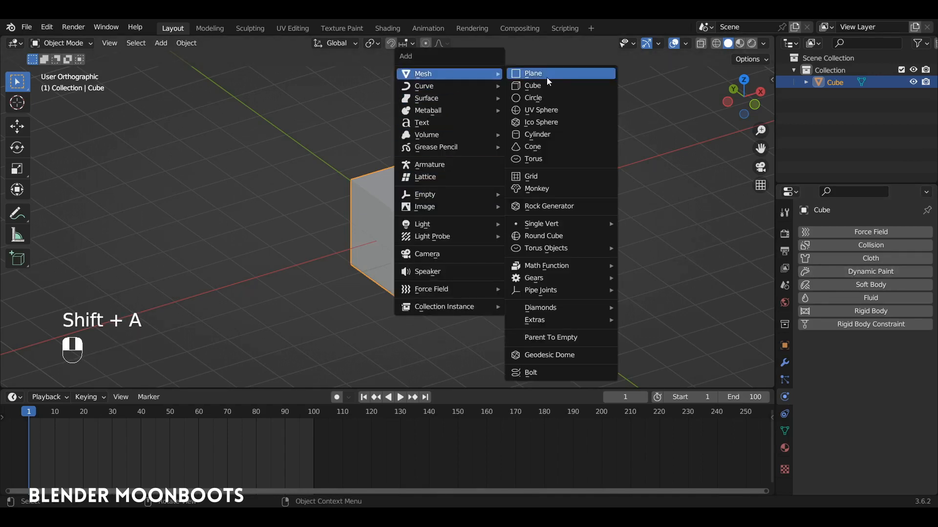
click(548, 78)
key(Tab)
key(s)
click(717, 215)
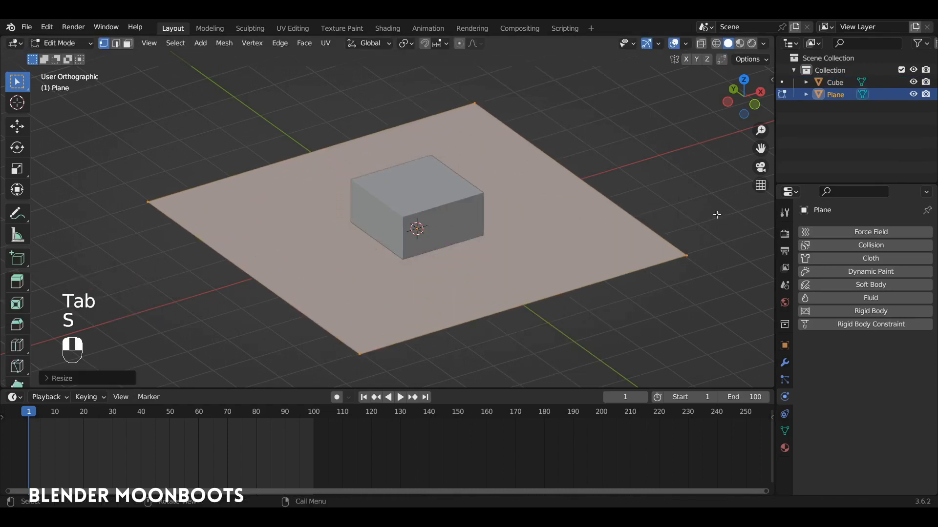
key(s)
click(647, 187)
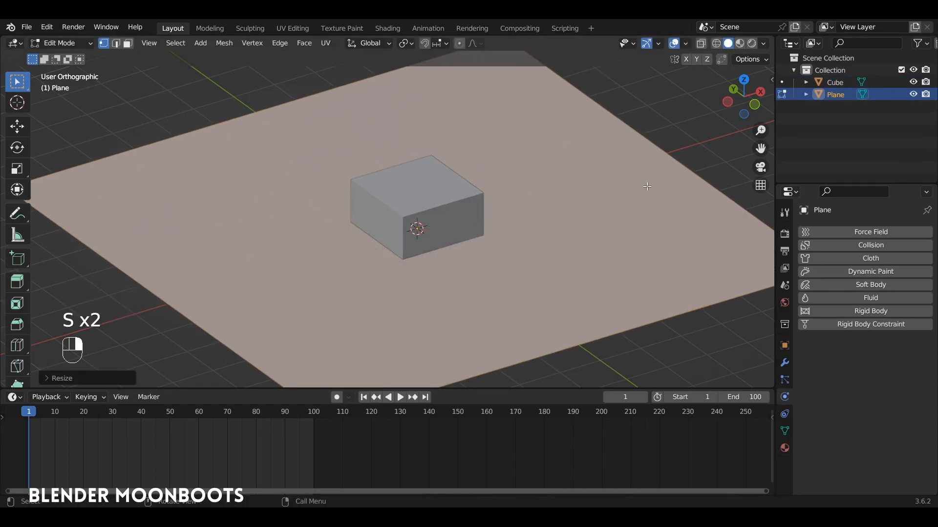
Step: Subdivide the large plane with 10 cuts and return to Object Mode
right_click(537, 169)
click(478, 196)
click(84, 380)
double_click(188, 293)
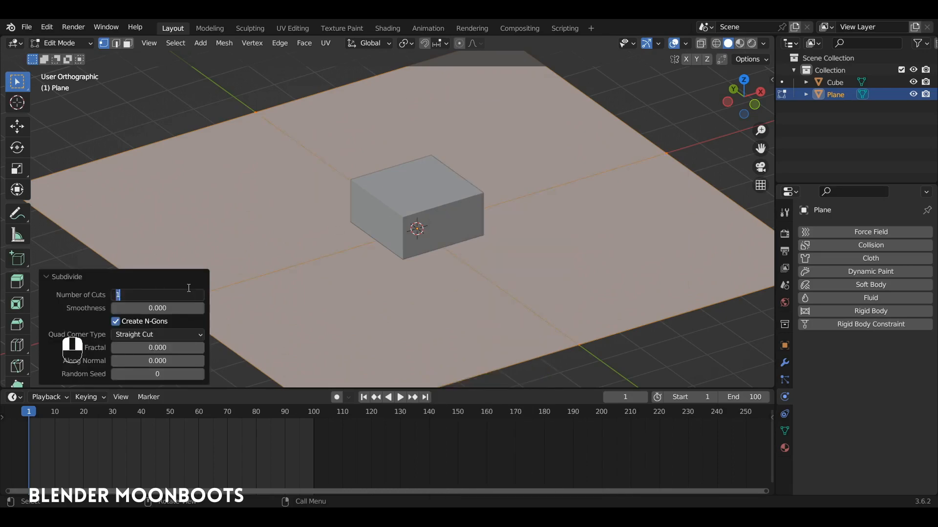
text(10)
key(Return)
key(Tab)
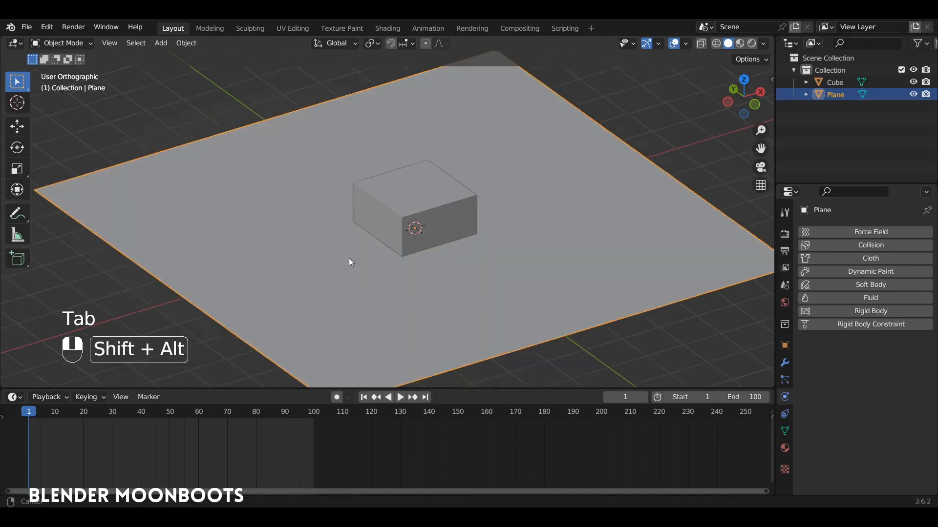
Step: Add Dynamic Paint physics to the plane and make it a canvas
scroll(349, 258, down, 3)
click(845, 273)
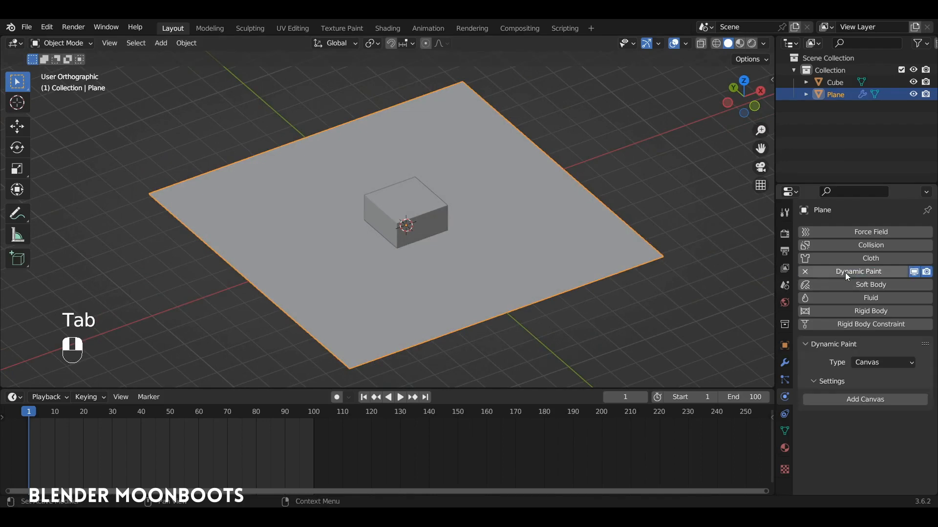
drag(842, 159, 843, 126)
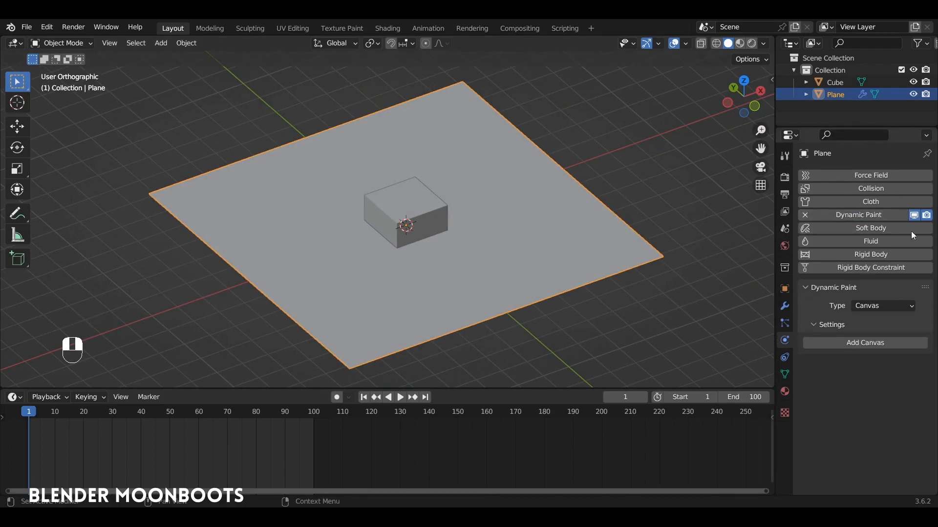
click(871, 308)
click(855, 343)
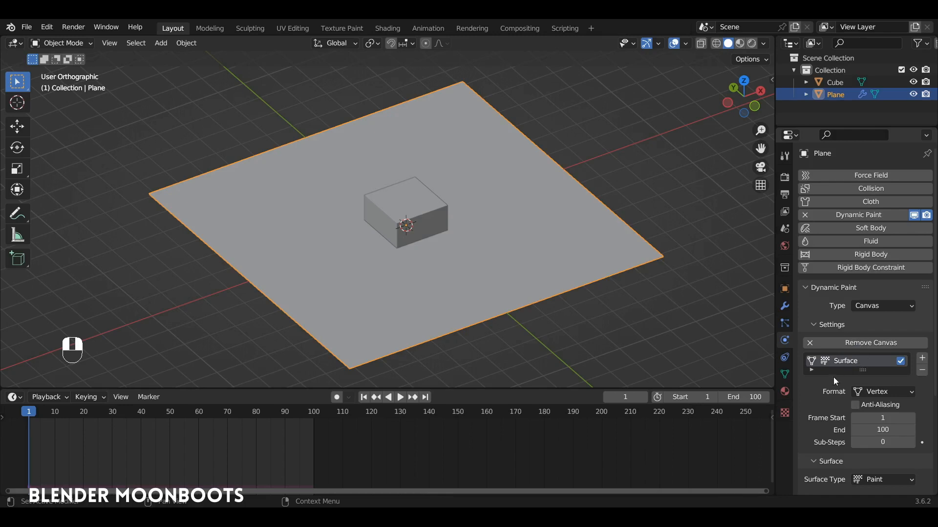
Step: Set the surface type of the plane's Dynamic Paint canvas to Waves
scroll(833, 377, down, 5)
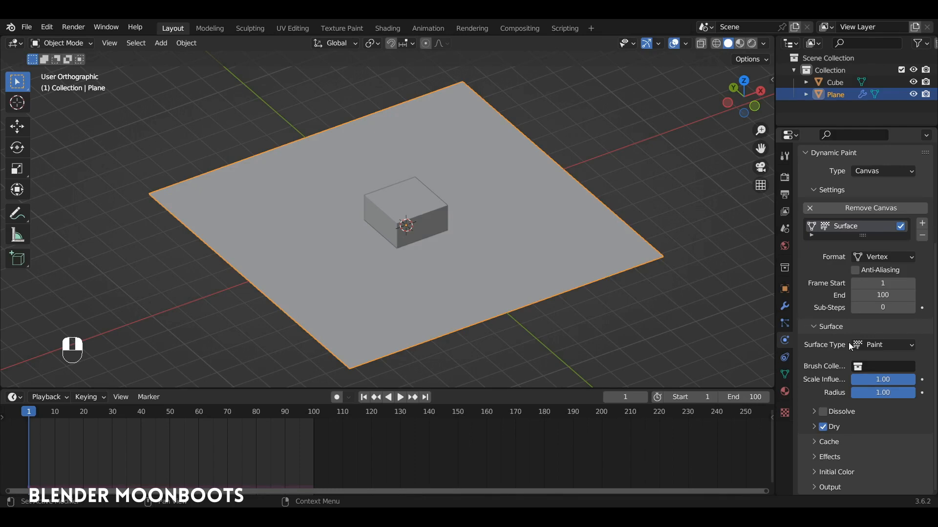
click(881, 348)
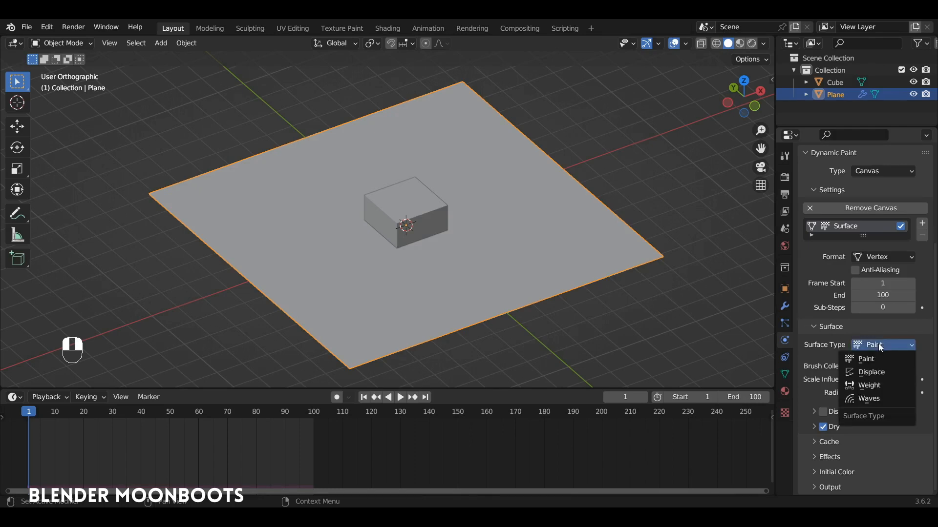
click(877, 398)
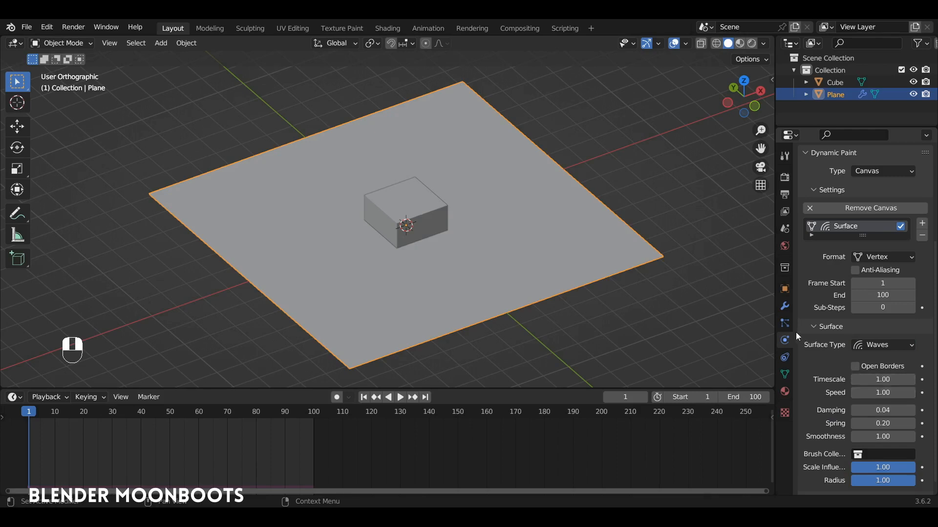
Step: Raise the cube slightly along Z so it sits partly above the plane
click(416, 204)
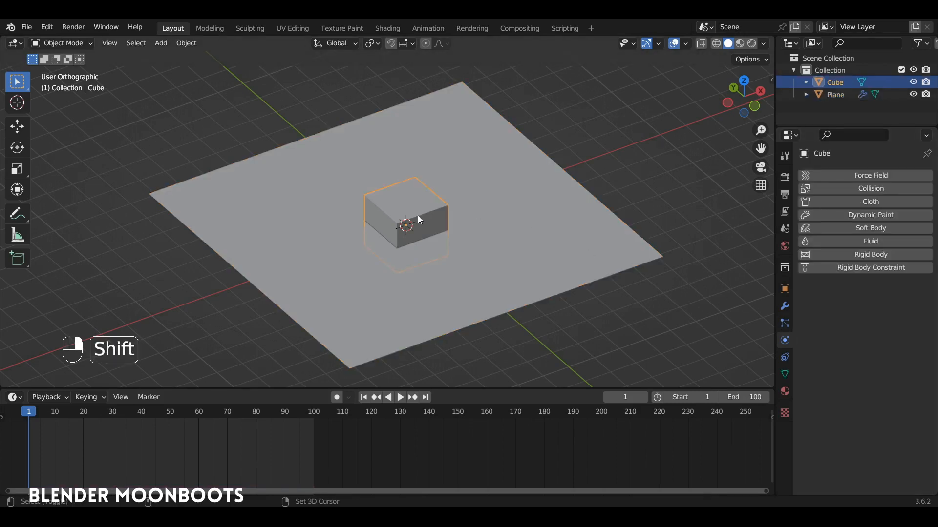
key(shift+space)
click(373, 238)
drag(399, 196, 399, 183)
Step: Add Dynamic Paint physics to the cube and make it a brush
click(863, 214)
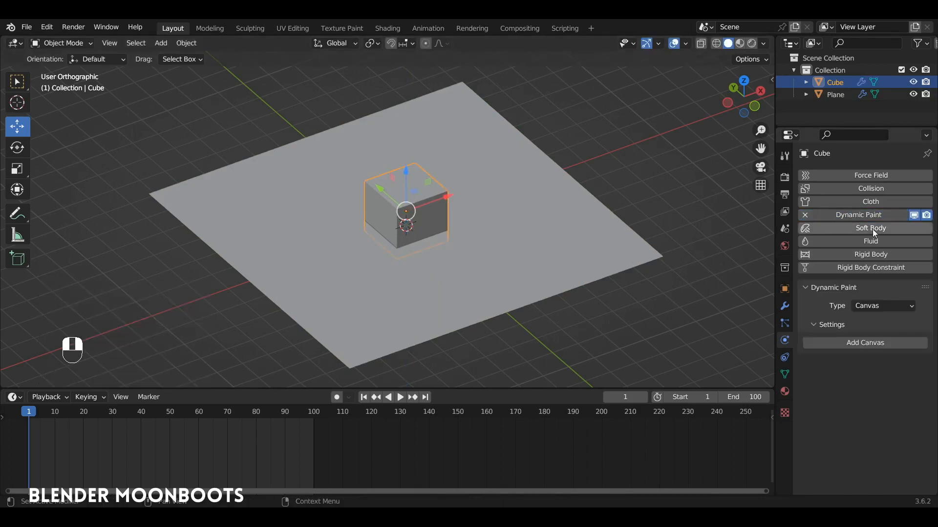
click(878, 307)
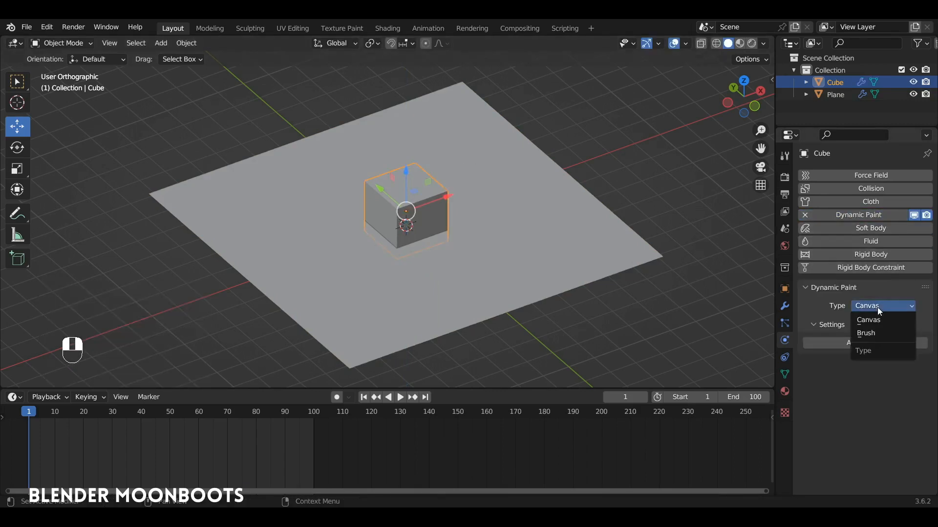
click(873, 336)
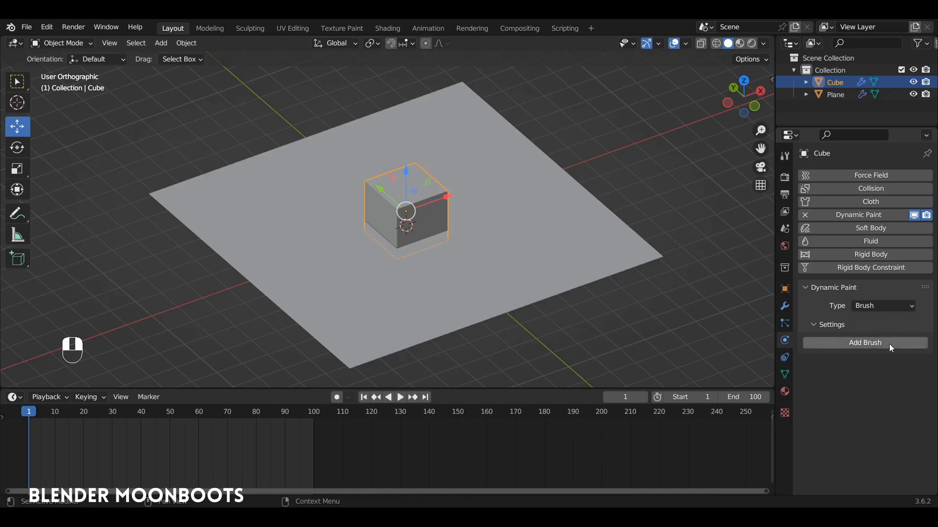
click(870, 343)
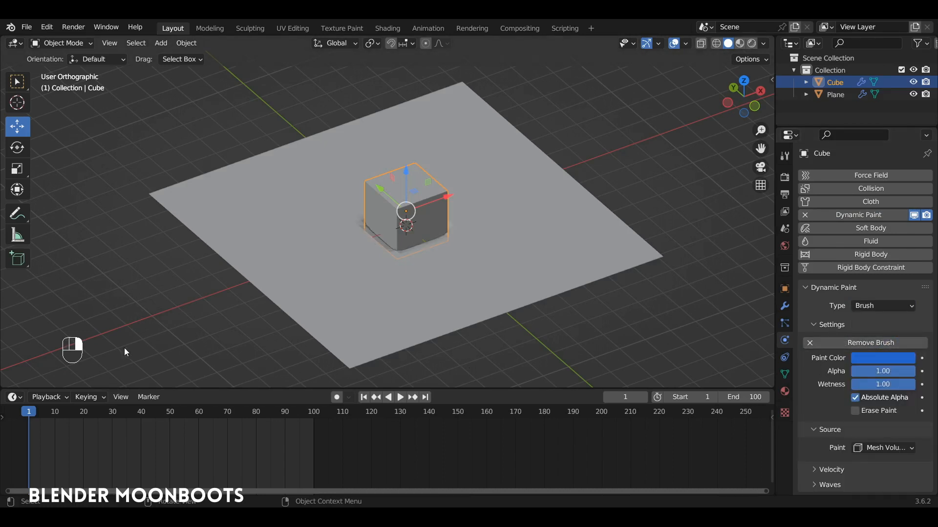
Step: Play the wave simulation around the stationary cube and return to frame 1
key(space)
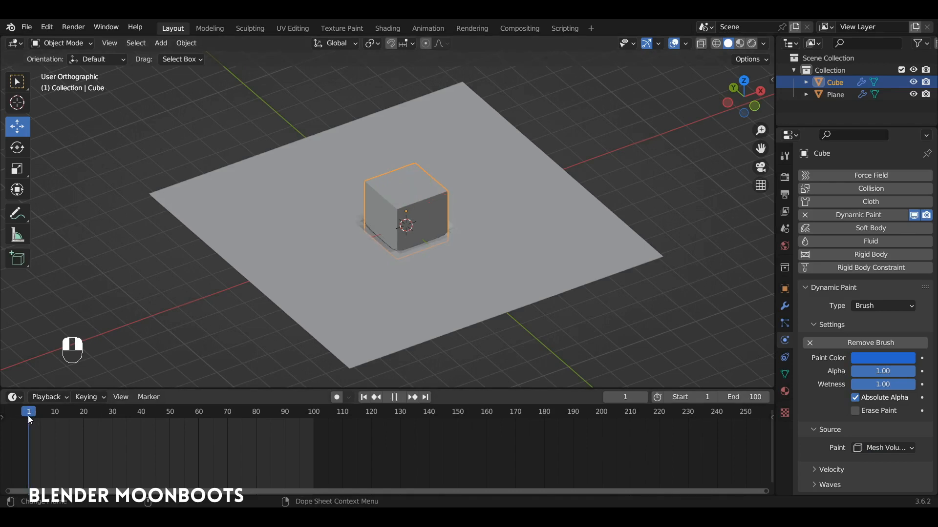
key(space)
key(space)
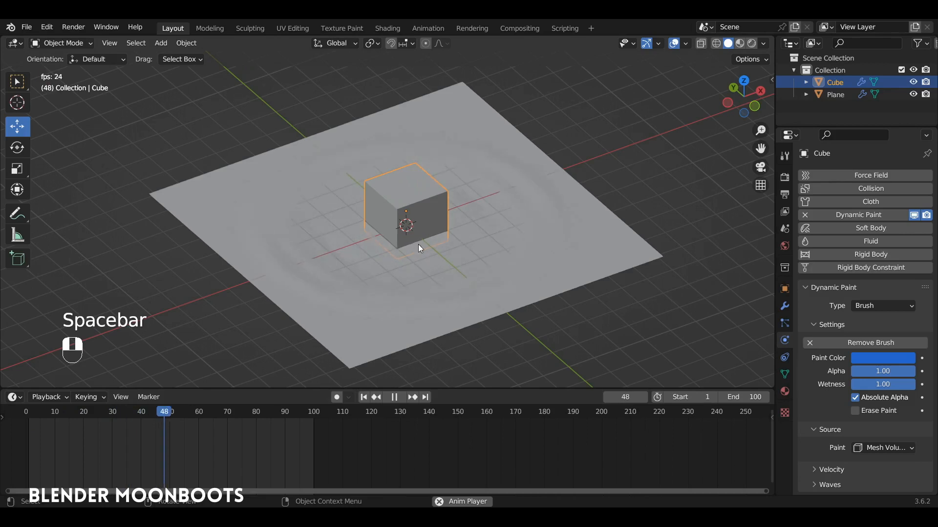
key(space)
drag(205, 410, 31, 415)
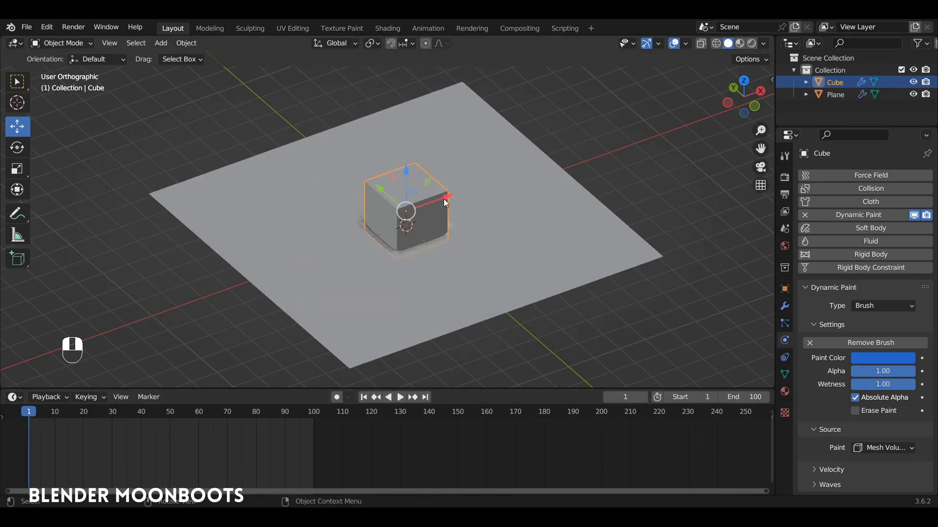
Step: Move the cube about -5.69 m along X to the plane's edge and insert a Location, Rotation & Scale keyframe at frame 1
drag(445, 202, 299, 253)
key(i)
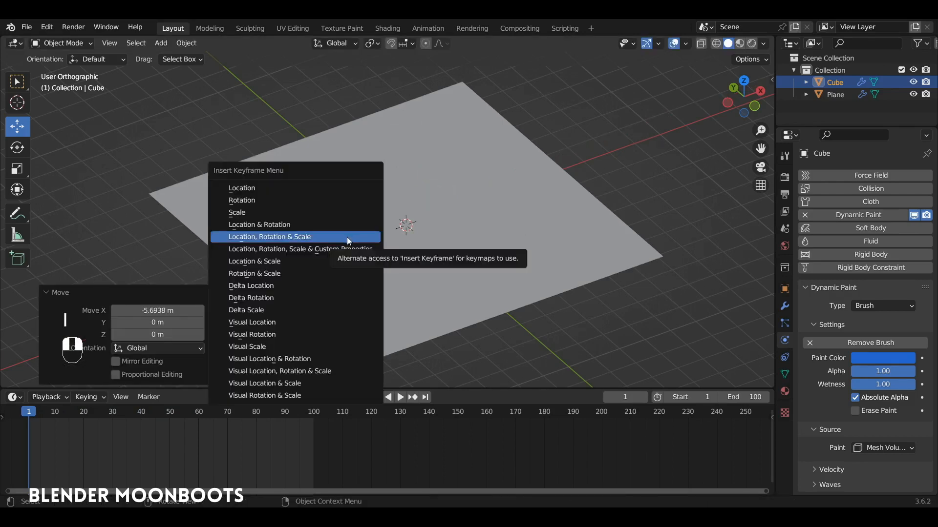
click(347, 237)
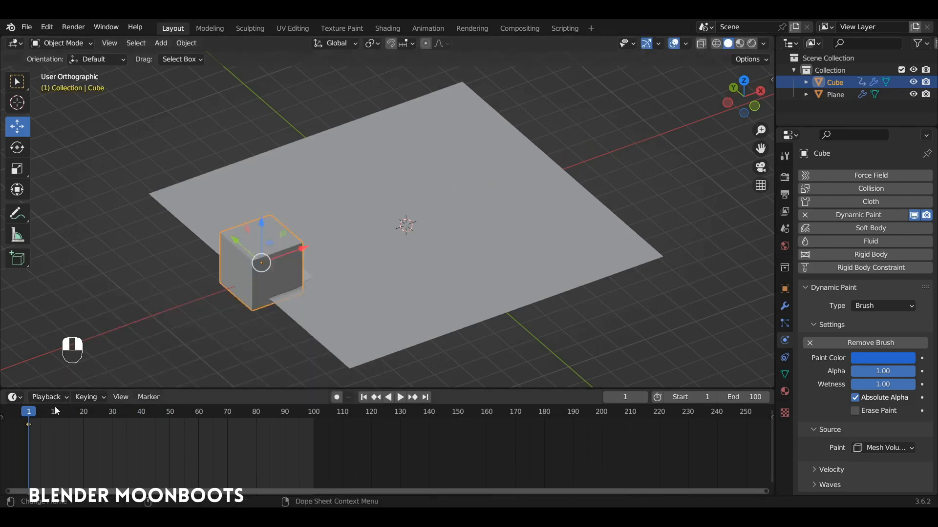
Step: At frame 70, move the cube about 8.6 m along X and insert a Location, Rotation & Scale keyframe
mouse_move(55, 409)
mouse_down()
mouse_move(294, 414)
mouse_move(227, 420)
mouse_up()
drag(300, 248, 537, 203)
key(i)
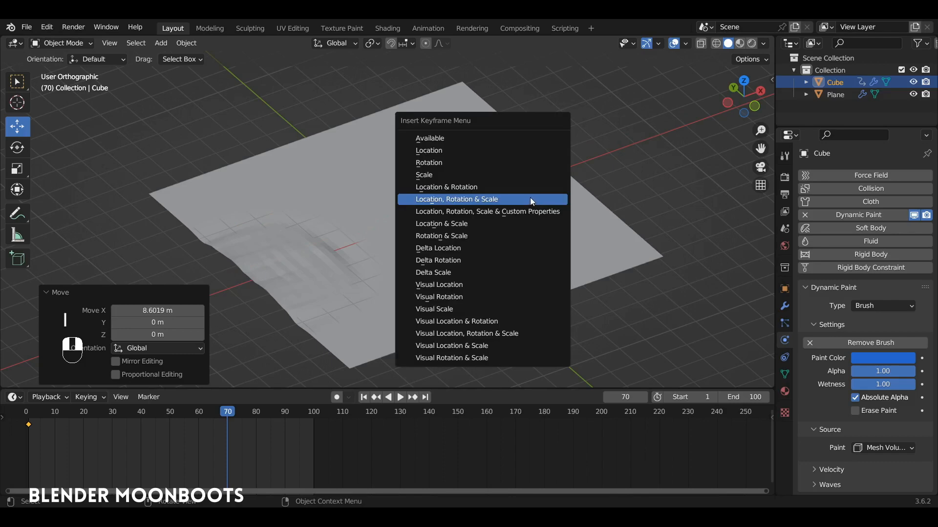
click(529, 197)
Step: Play the animation from the start to examine the waves made by the moving cube
drag(48, 412, 32, 418)
key(space)
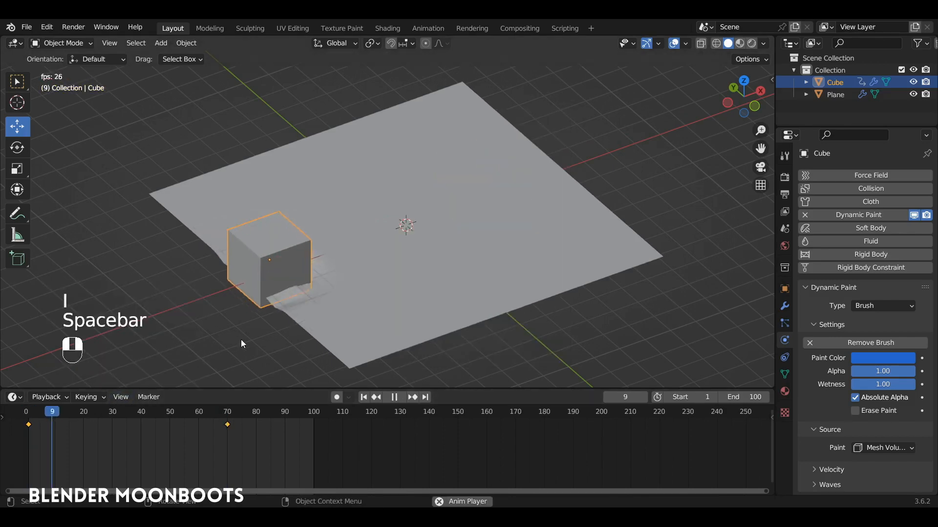
mouse_move(321, 309)
middle_down()
mouse_move(371, 267)
mouse_move(394, 266)
mouse_move(388, 274)
mouse_move(430, 259)
middle_up()
key(space)
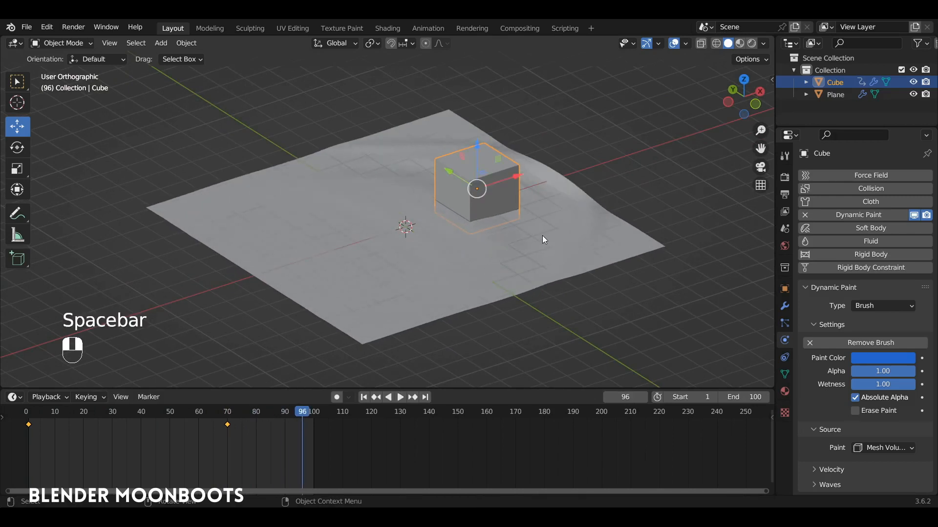
Step: Apply Shade Smooth to the plane
click(542, 236)
right_click(544, 234)
click(537, 238)
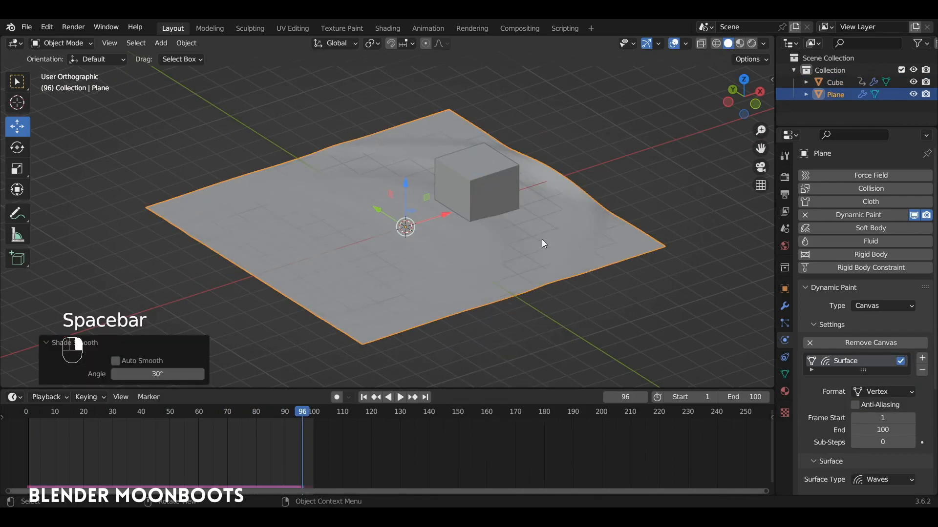
alt+middle_drag(541, 239, 561, 242)
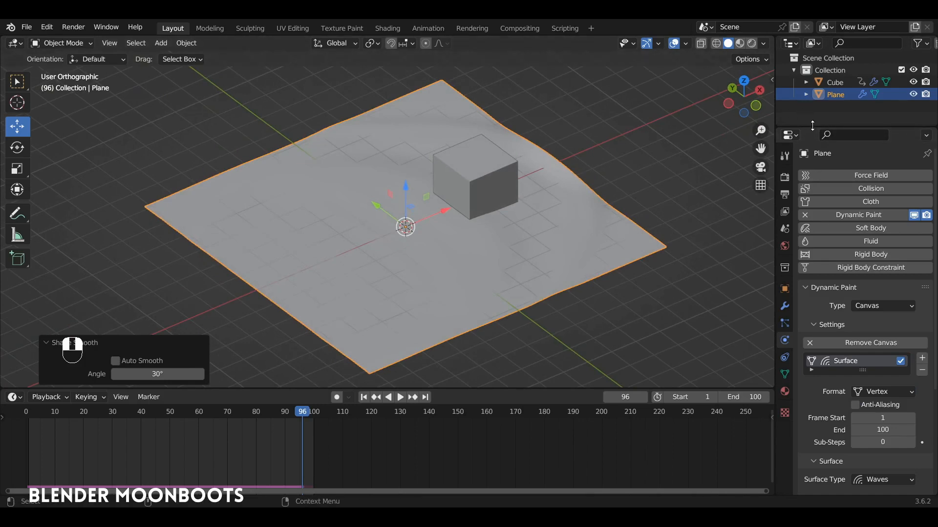
Step: Enable Open Borders for the plane's wave surface and replay the animation from near the start
drag(811, 126, 811, 106)
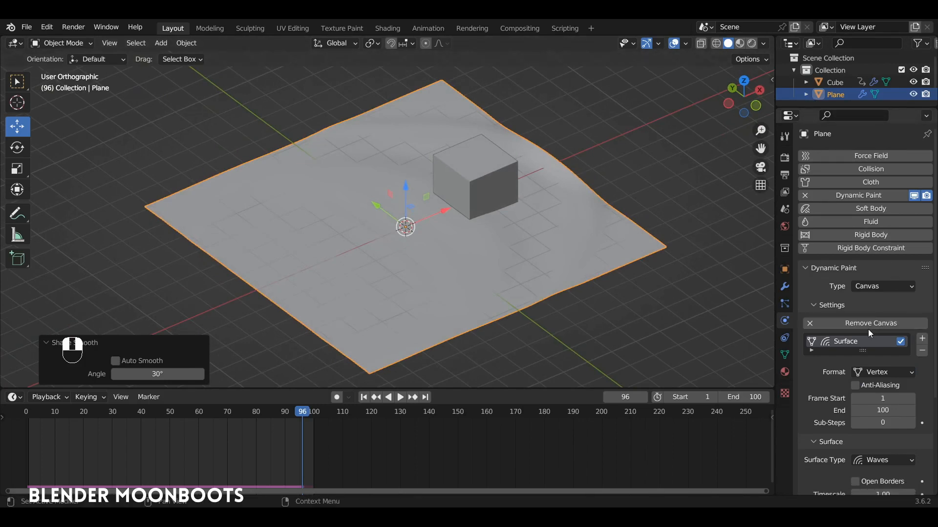
scroll(868, 330, down, 5)
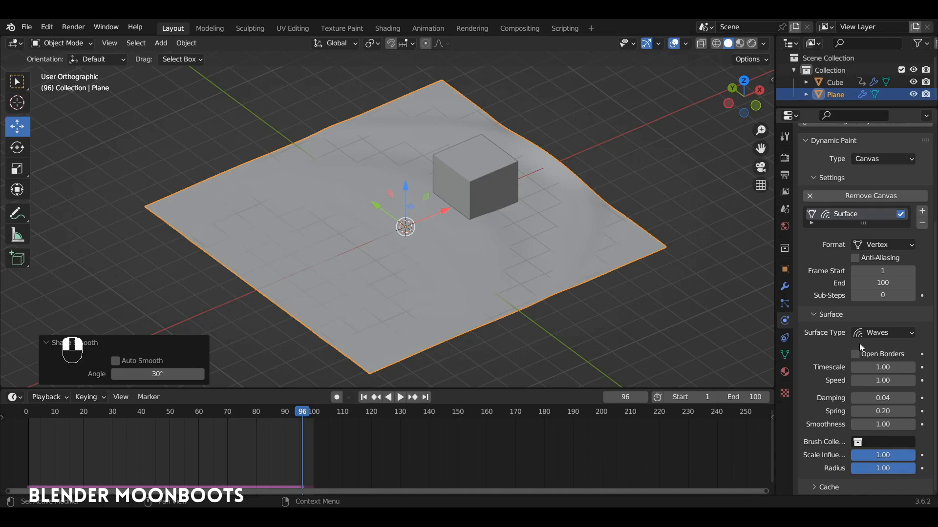
click(856, 354)
click(37, 415)
key(space)
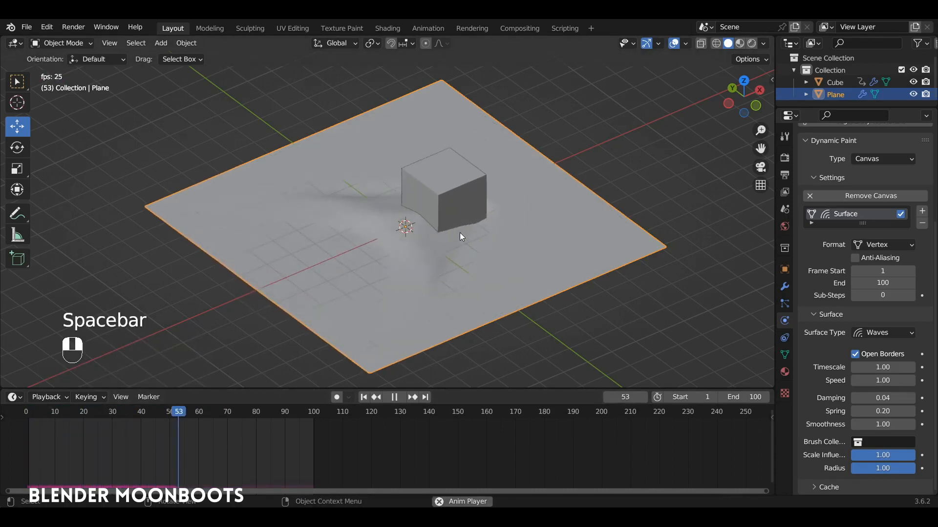
key(space)
Step: Set the wave factor of the cube's Dynamic Paint brush to 2
click(485, 171)
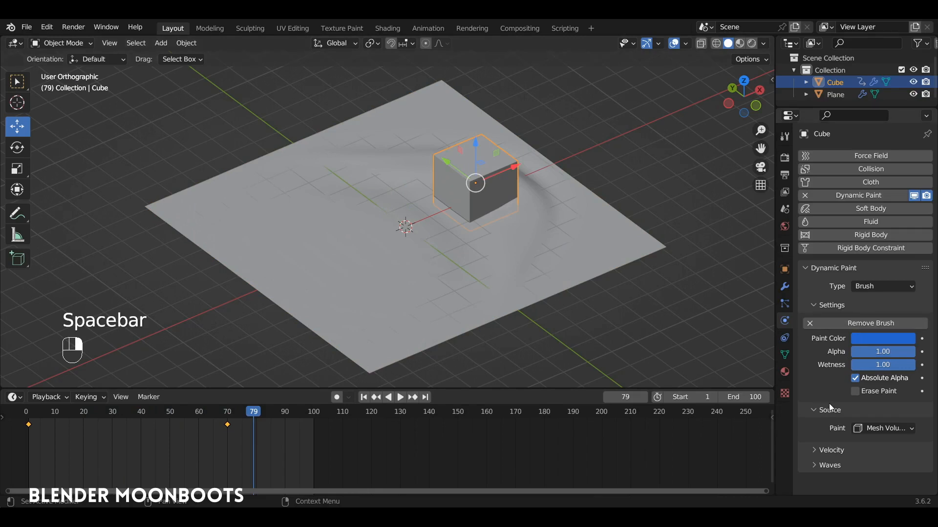
click(815, 466)
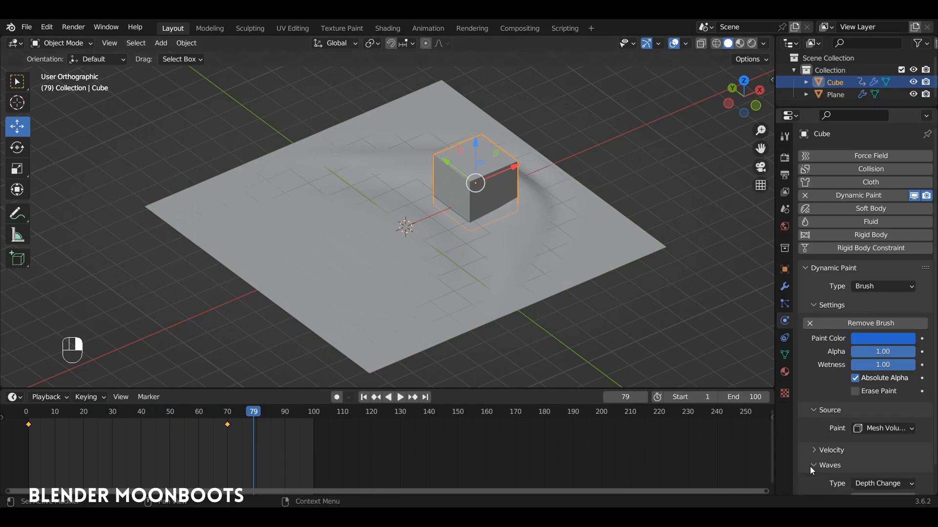
scroll(818, 458, down, 2)
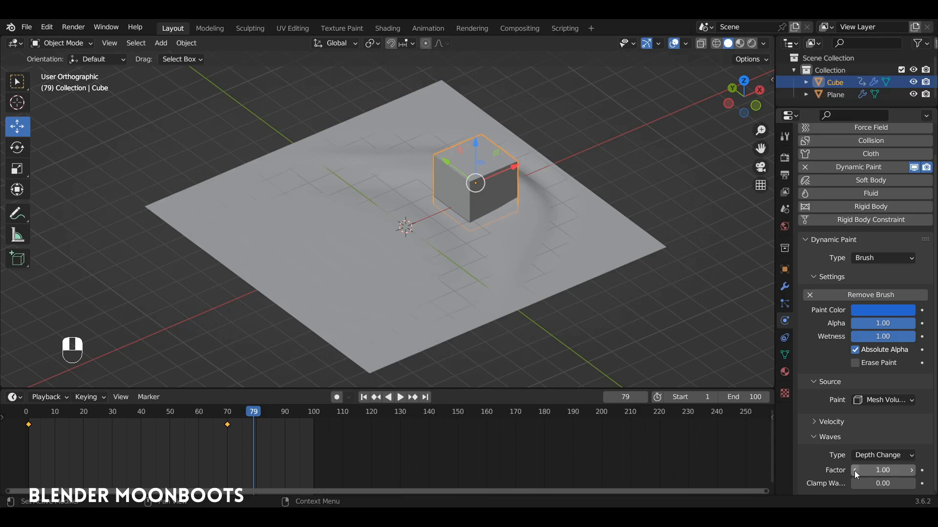
click(884, 470)
text(2)
key(Return)
Step: Replay the animation from frame 1 and inspect the stronger waves from different angles
drag(66, 414, 28, 418)
key(space)
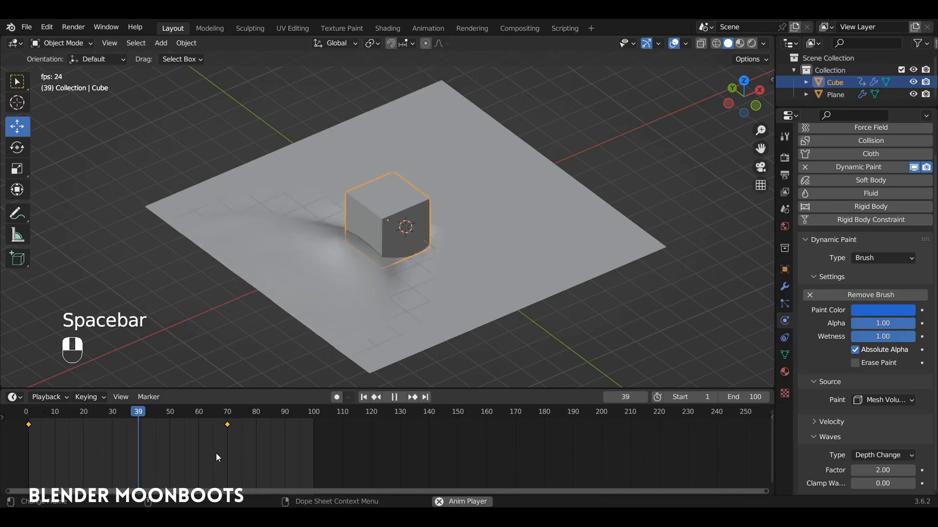
alt+middle_drag(301, 391, 467, 297)
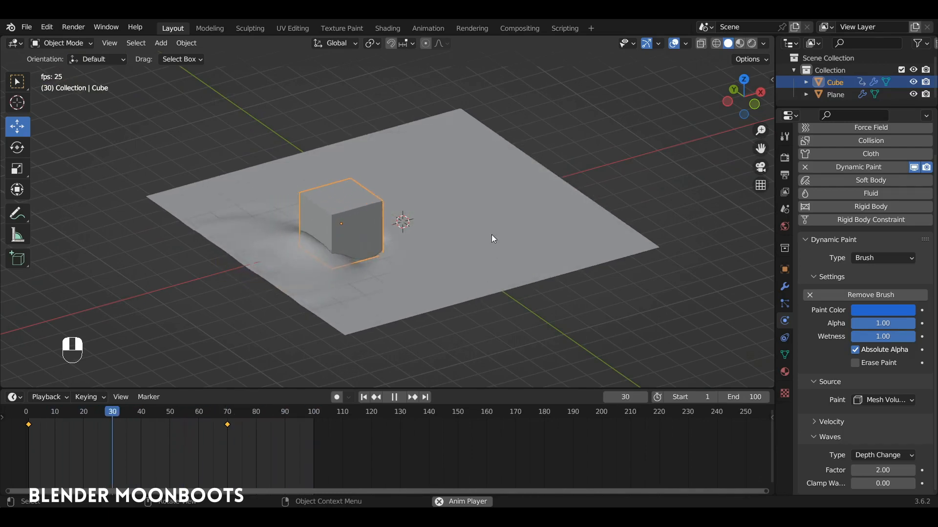
mouse_move(491, 234)
alt+middle_down()
mouse_move(468, 241)
mouse_move(480, 242)
alt+middle_up()
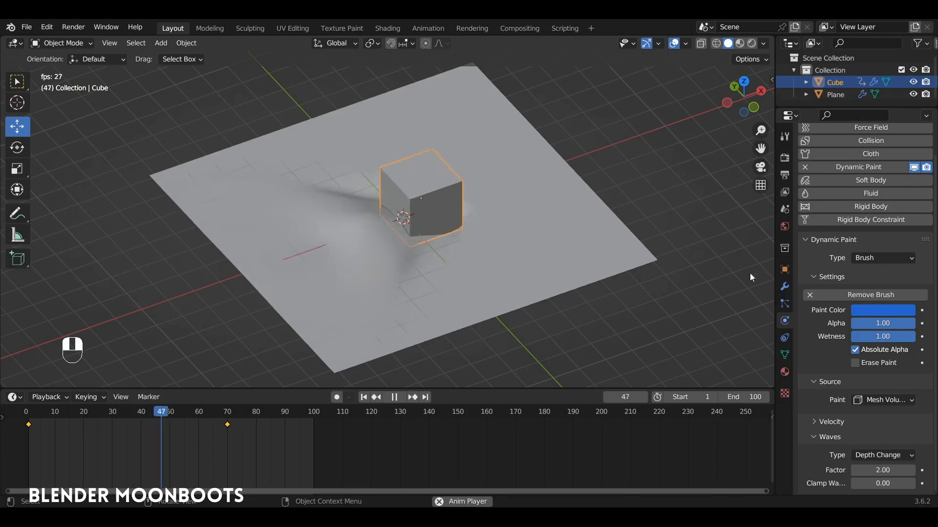
key(space)
Step: Add a Displace modifier to the plane and create a new texture for it
click(552, 248)
click(784, 287)
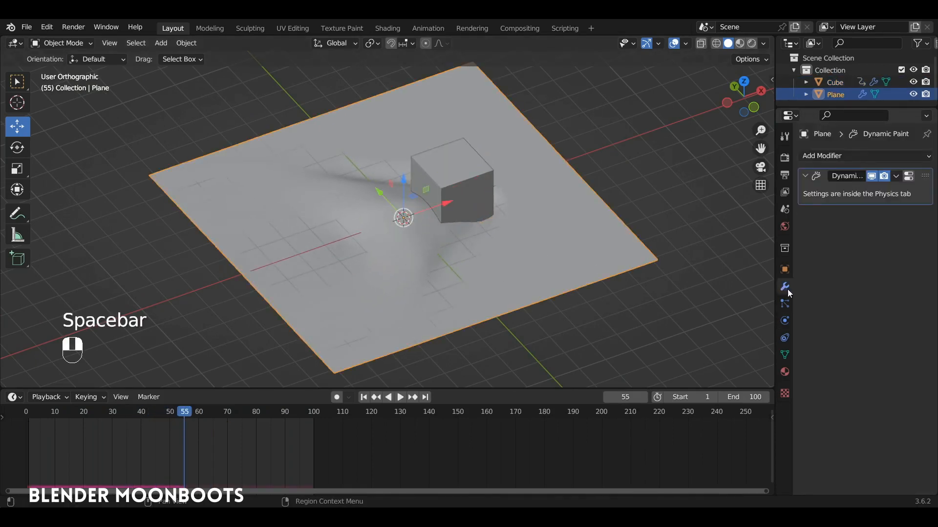
click(815, 156)
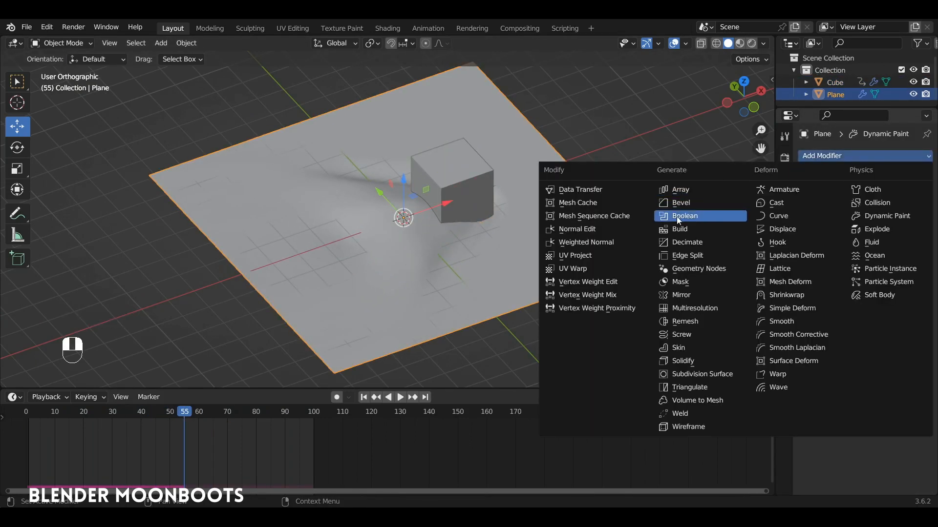
click(792, 229)
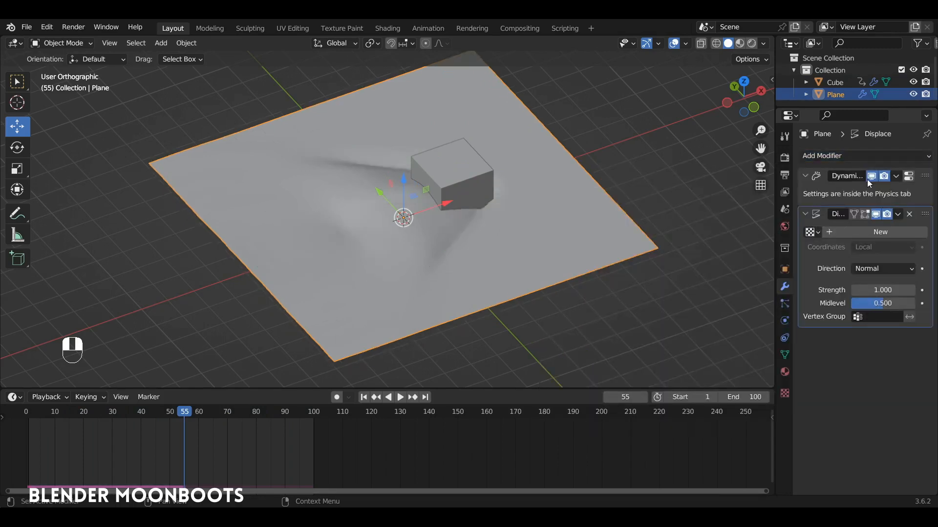
click(879, 231)
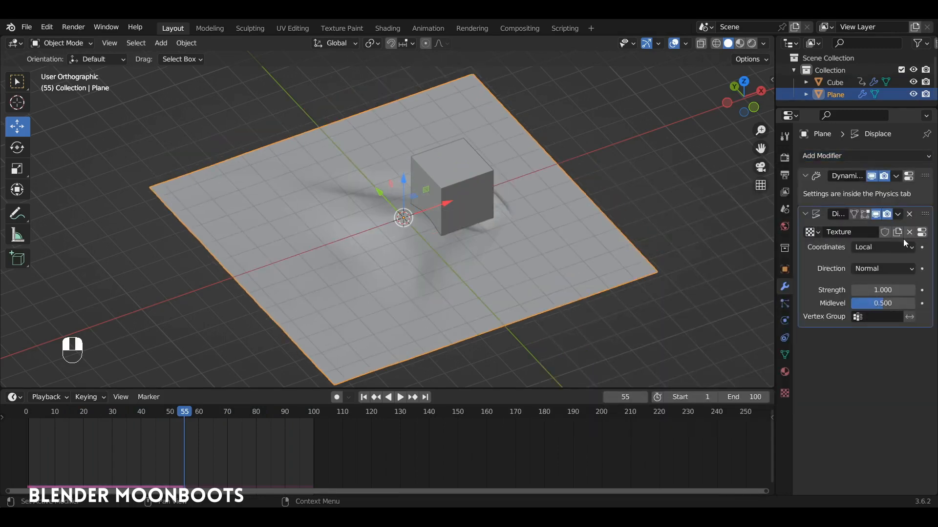
Step: Change the displacement texture's type to Clouds and set its size to 2
click(923, 233)
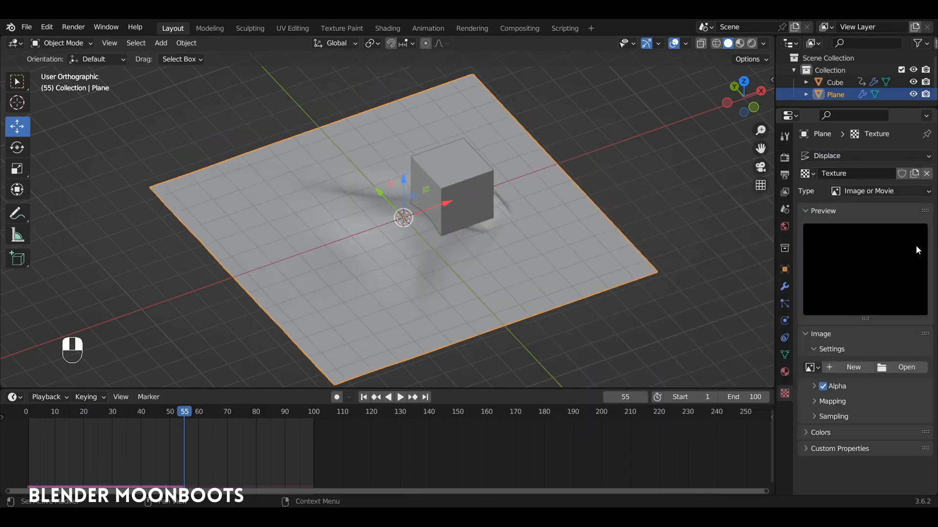
click(872, 192)
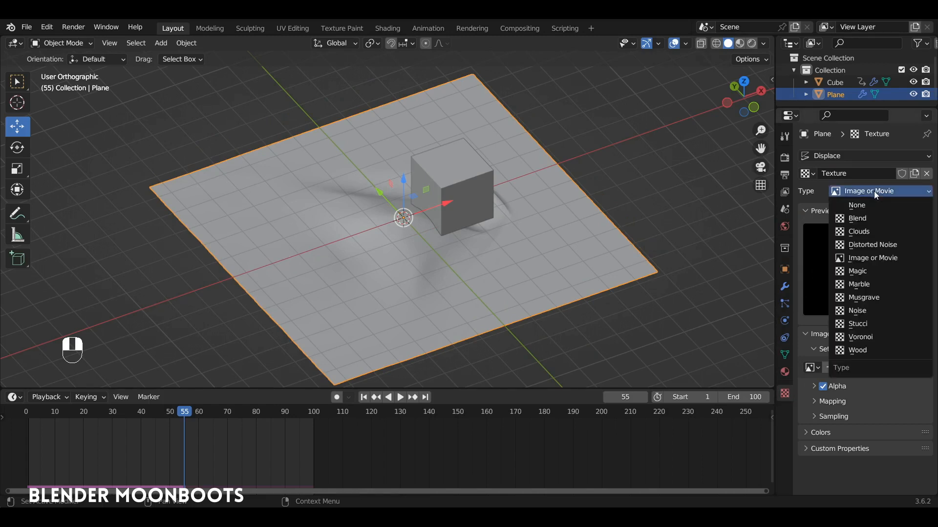
click(869, 232)
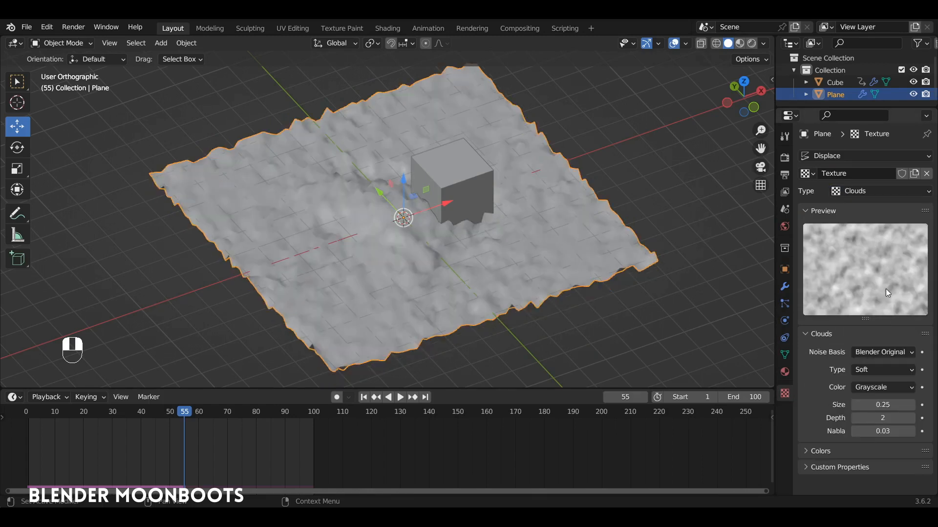
click(880, 405)
text(2)
key(Return)
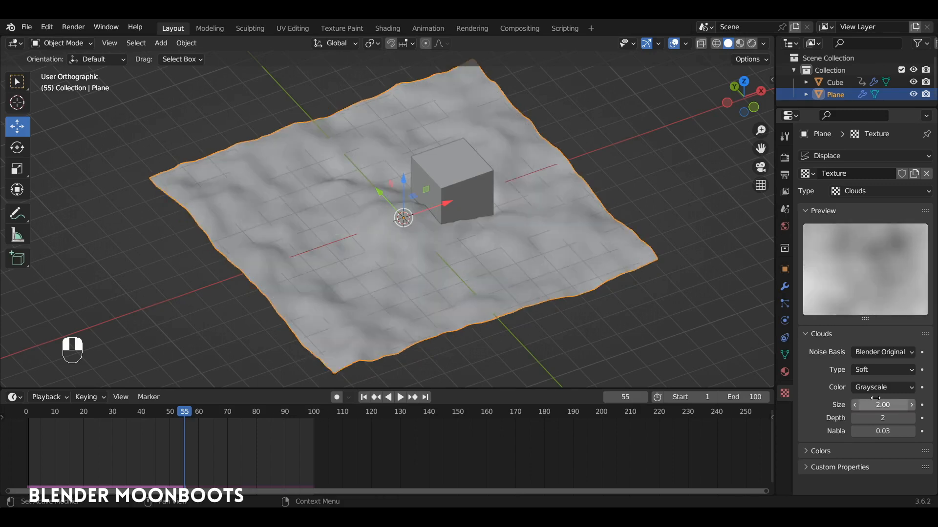
Step: Return to frame 1, add a sphere empty, and move it about 6.9 m along Y beyond the plane
click(785, 288)
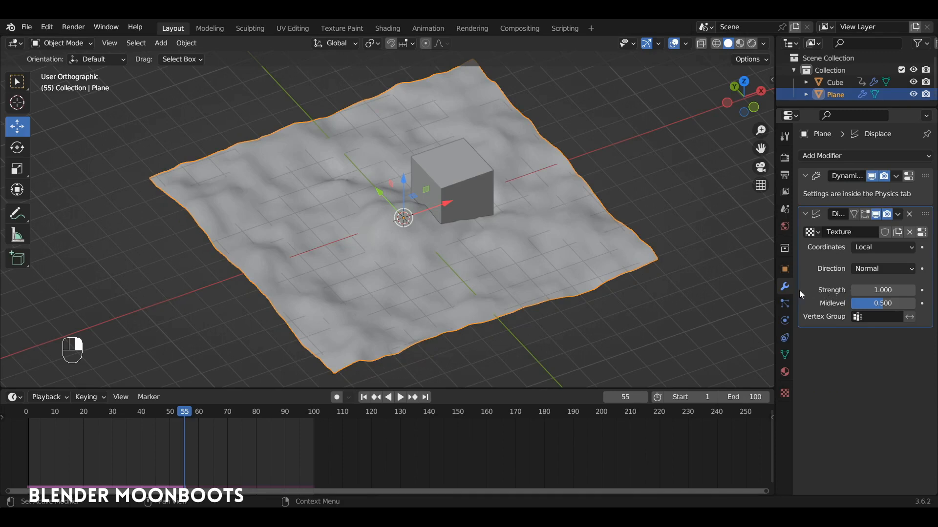
drag(98, 428, 29, 436)
key(shift+a)
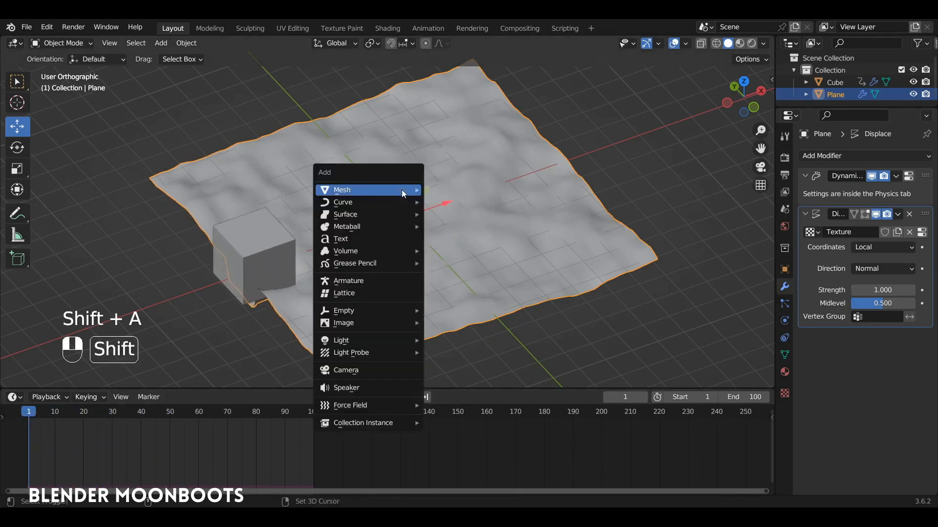
mouse_move(358, 311)
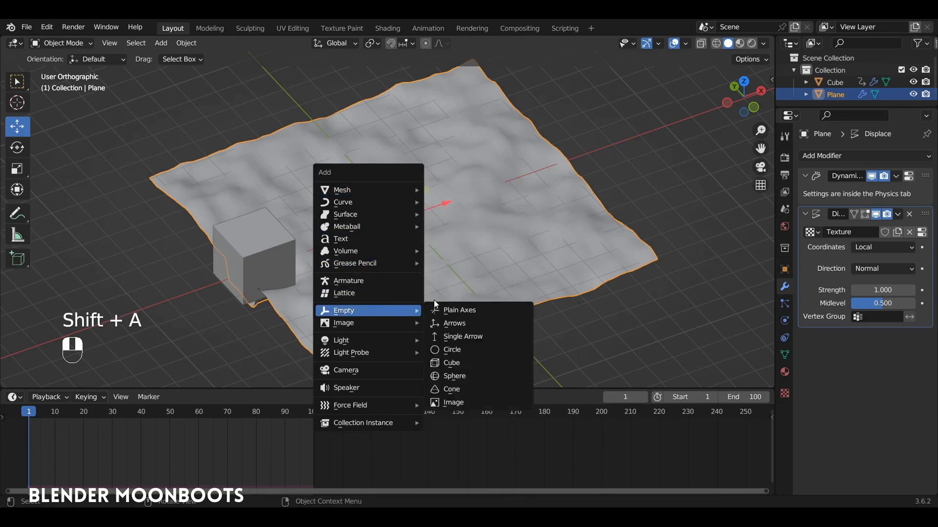
click(475, 377)
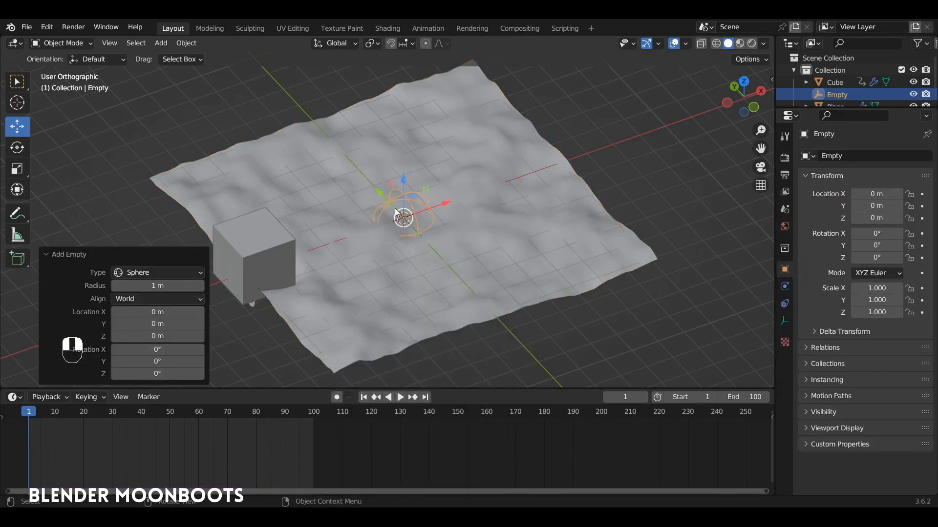
drag(381, 189, 268, 71)
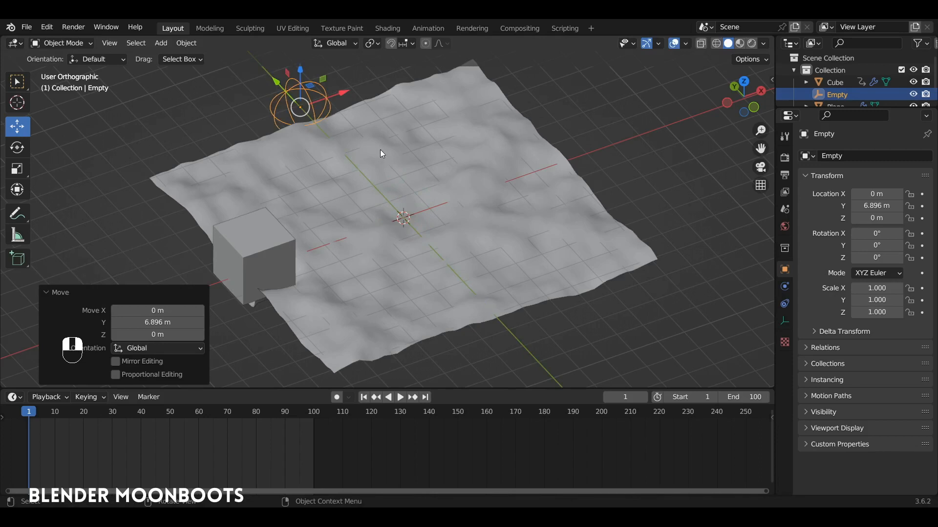
Step: Set the plane's Displace modifier to use Object texture coordinates with the sphere empty as the reference object
click(447, 171)
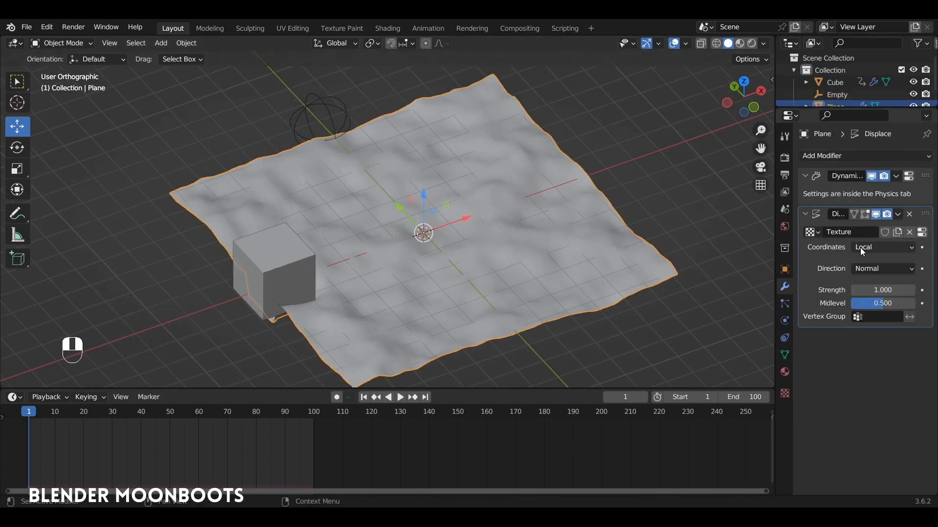
click(868, 248)
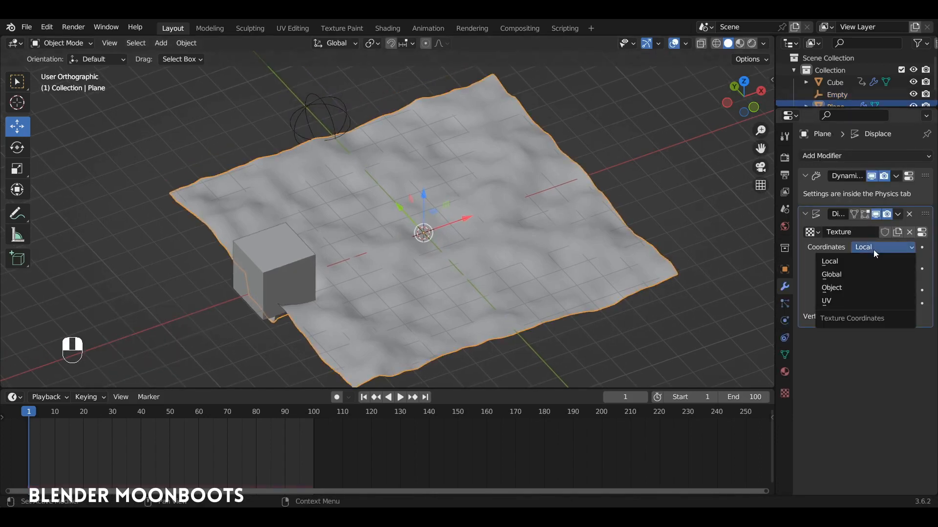
click(875, 290)
click(909, 260)
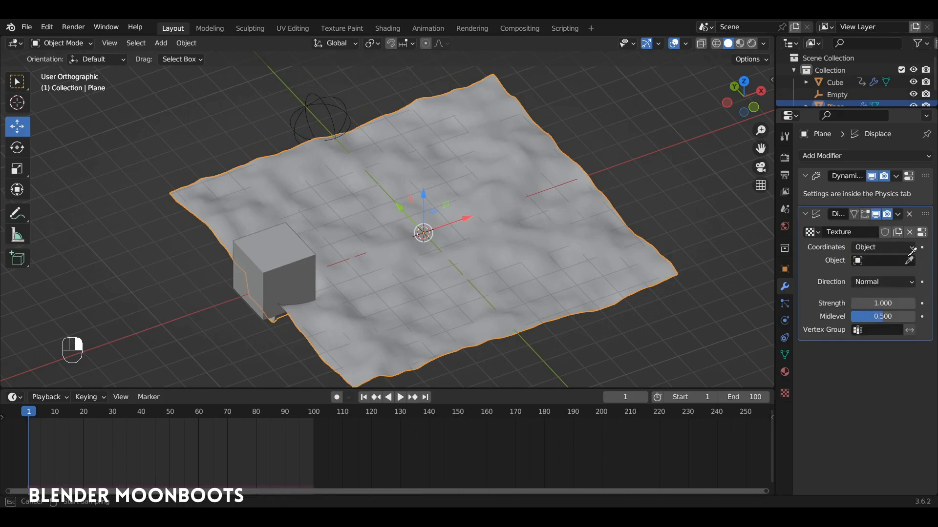
click(328, 98)
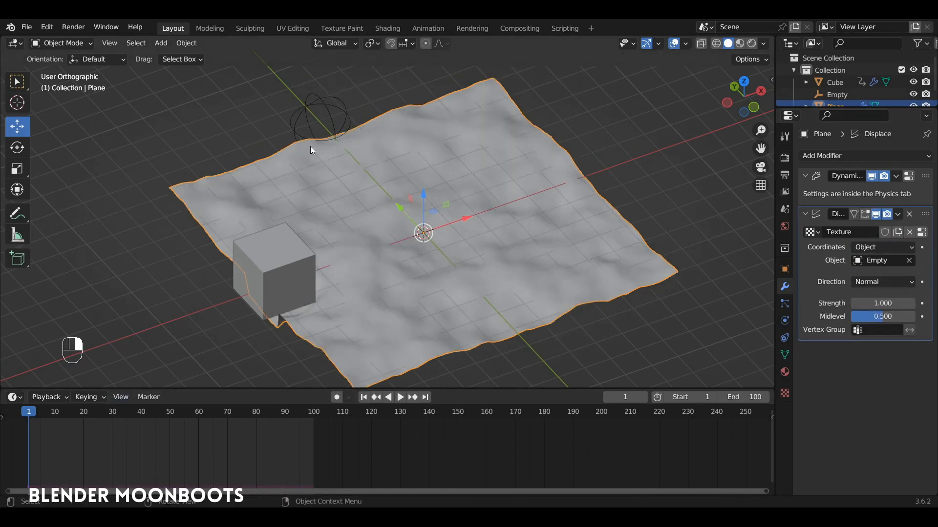
Step: Shift the empty along X to about 2.86 m and keyframe its location, rotation and scale at frame 1
click(318, 117)
drag(354, 112, 222, 152)
alt+middle_drag(222, 152, 273, 187)
drag(272, 187, 508, 144)
alt+middle_drag(508, 144, 455, 173)
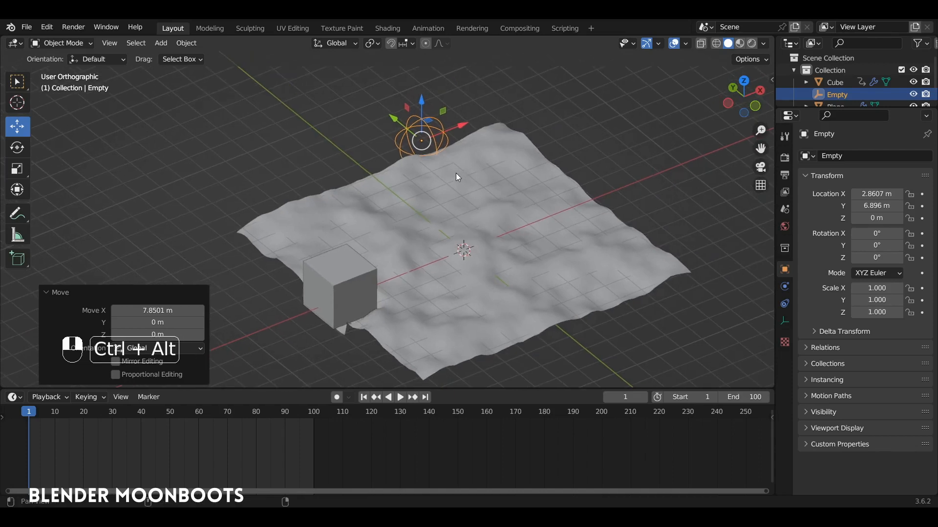
key(i)
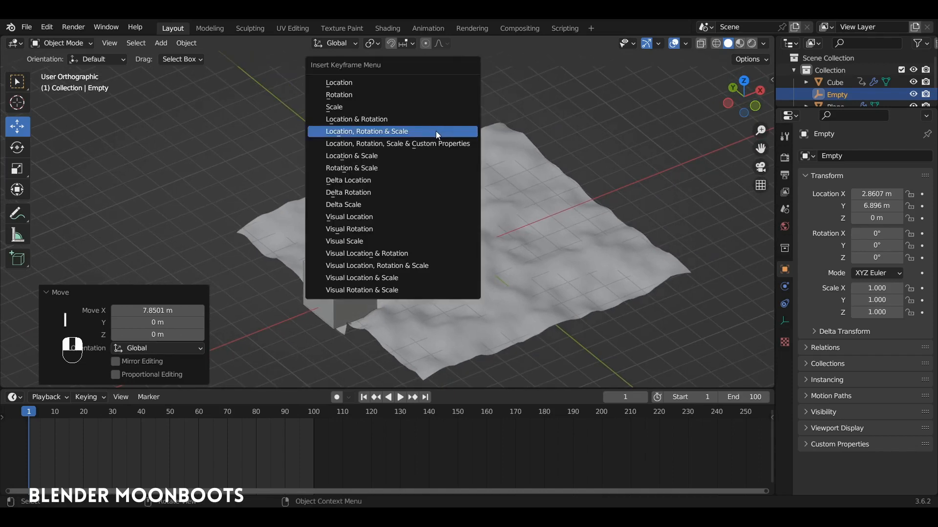
click(436, 131)
Step: At frame 100, move the empty to about X -7.34 m and Z 5.71 m and keyframe its location, rotation and scale
drag(49, 417, 313, 412)
drag(462, 127, 240, 206)
drag(199, 177, 203, 67)
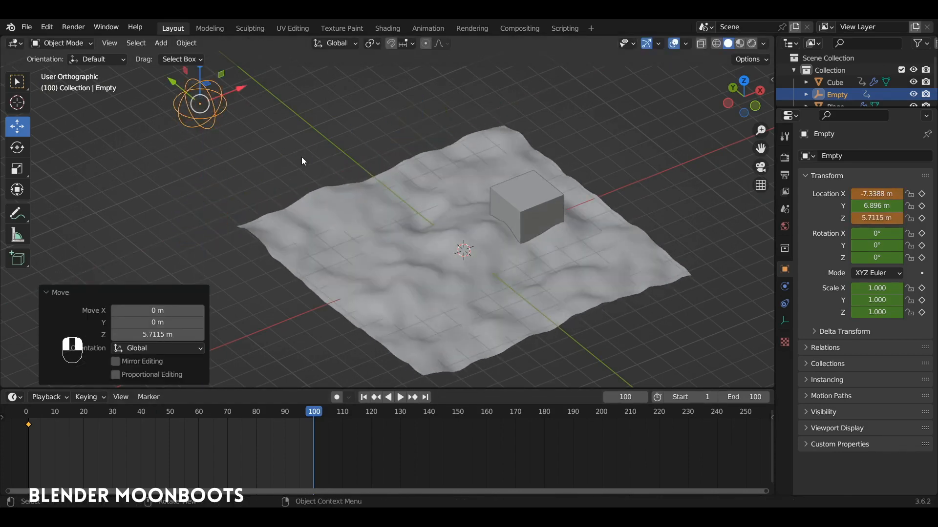
key(i)
click(300, 163)
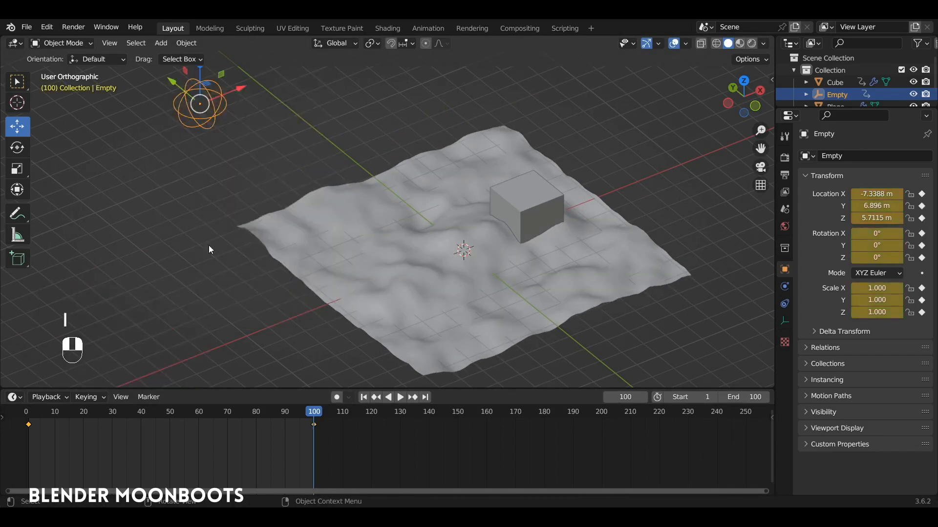
Step: Play the animation from the start and scrub to the final frames to examine the displaced water's motion
click(27, 417)
key(space)
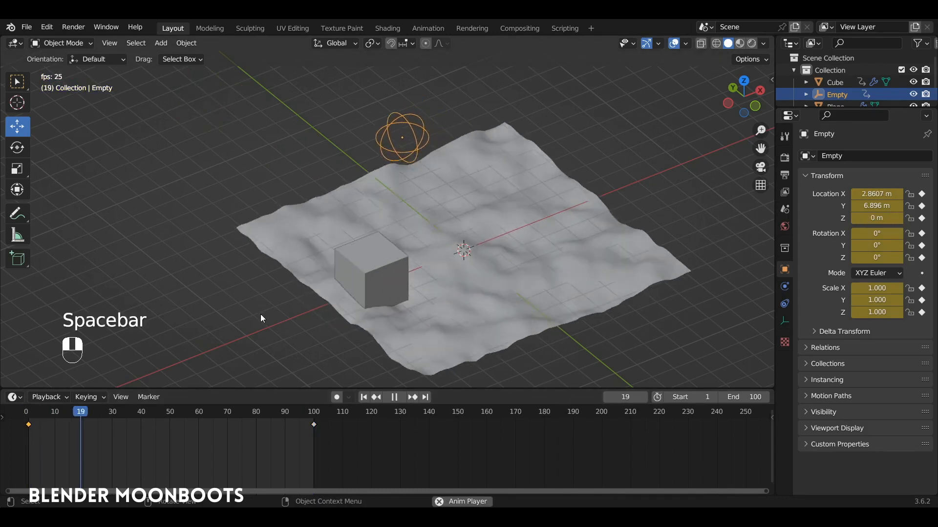
key(space)
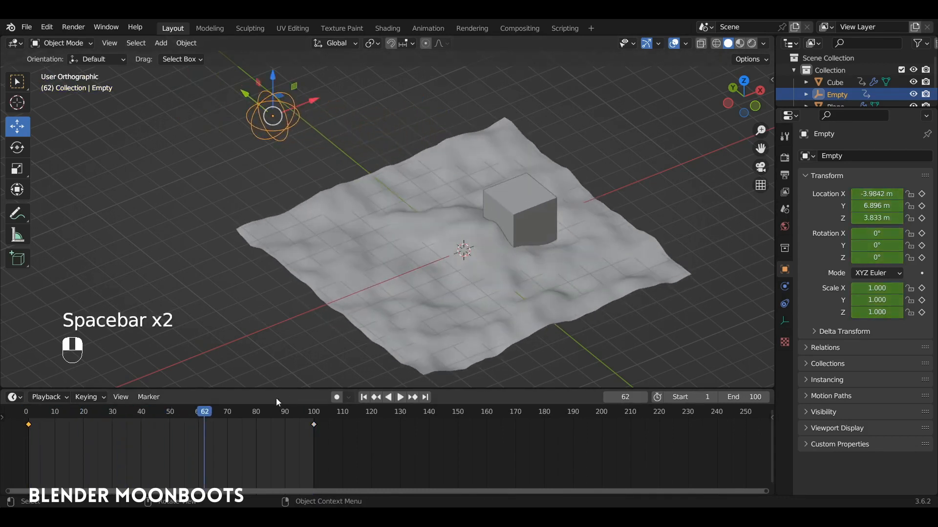
drag(273, 413, 311, 423)
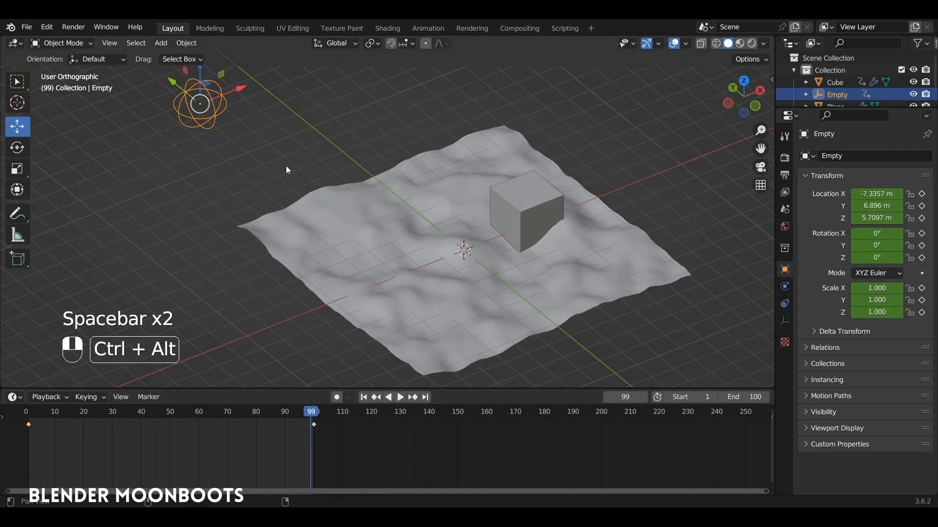
alt+drag(286, 166, 319, 174)
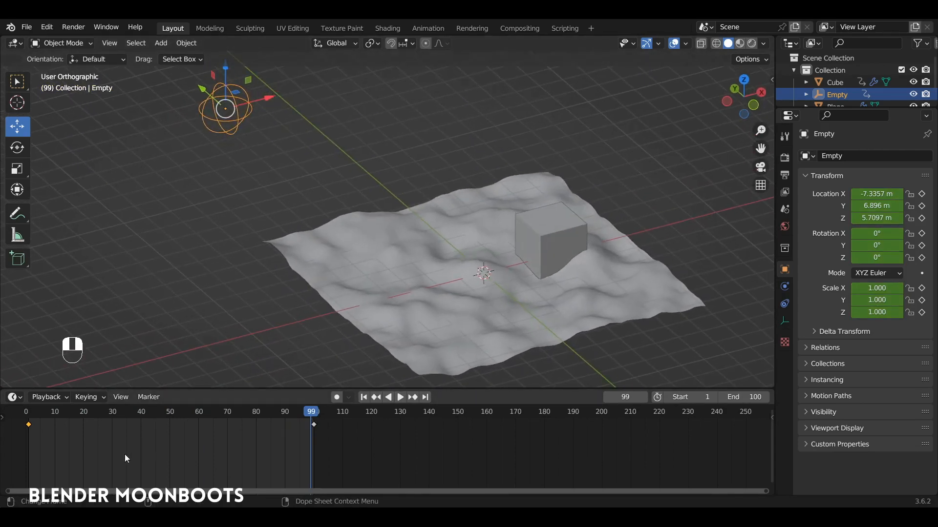
Step: Set the interpolation of all the empty's keyframes to Linear
key(a)
key(t)
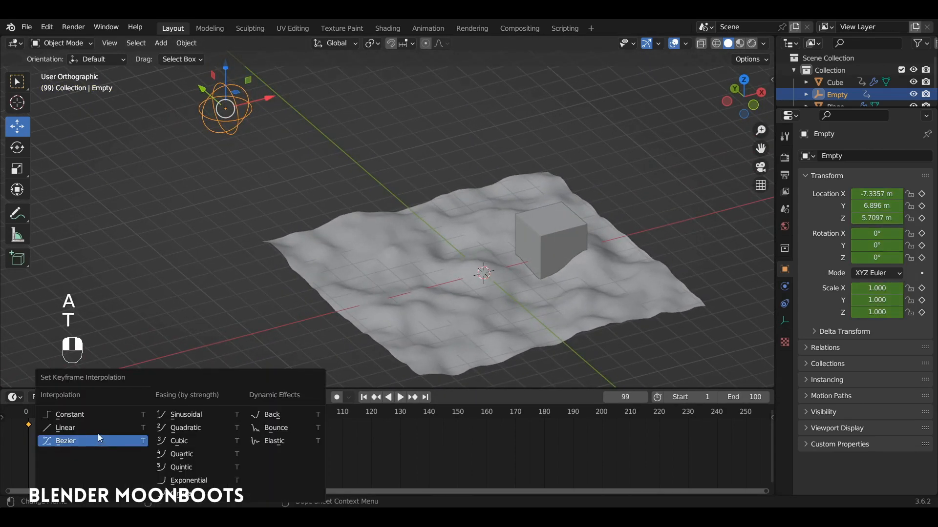
click(98, 428)
Step: Replay the animation from near the start and lower the strength of the plane's Displace modifier
drag(69, 415, 29, 414)
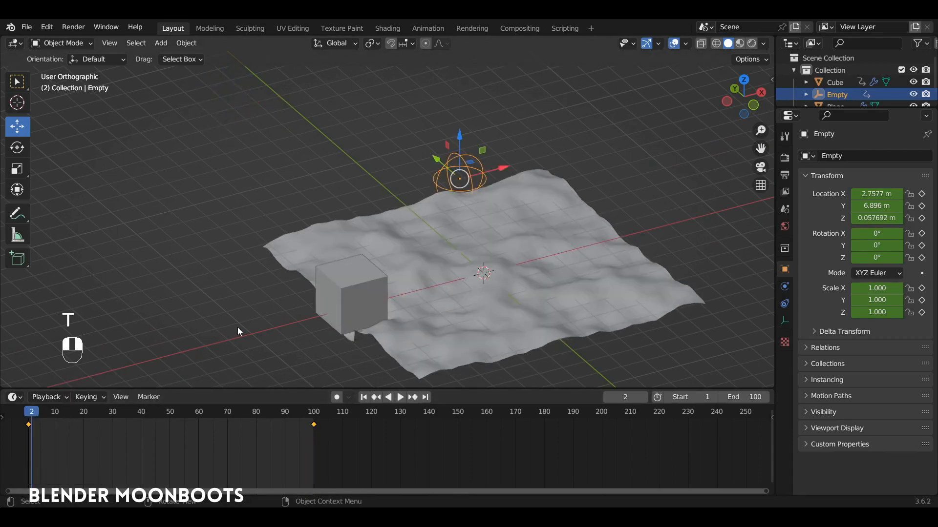
key(space)
click(663, 287)
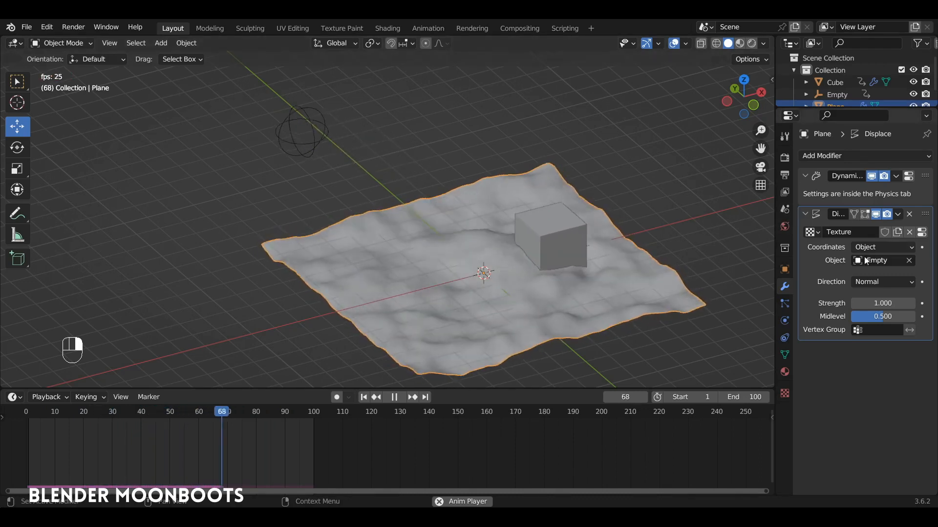
shift+drag(853, 303, 746, 304)
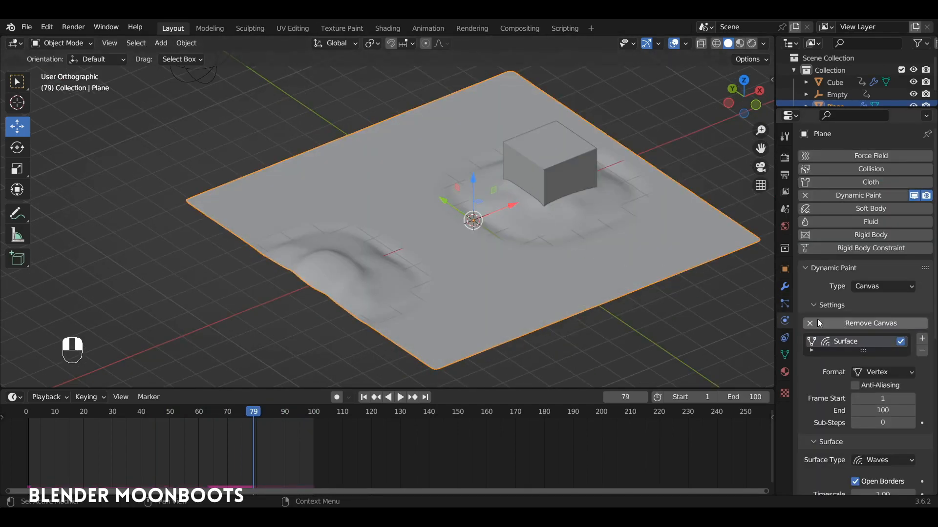
Step: Bake the plane's Dynamic Paint wave cache and scrub the timeline back to frame 20 to check it
scroll(831, 337, down, 5)
scroll(835, 359, down, 5)
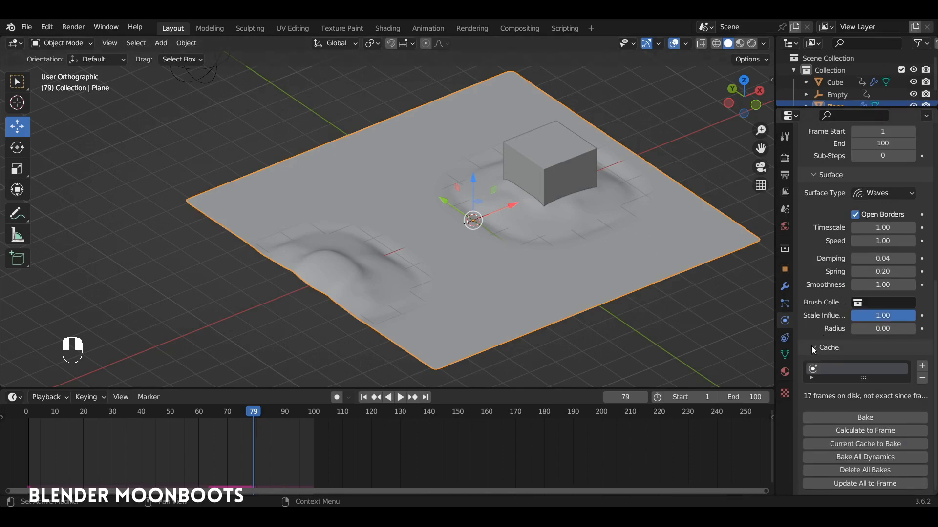
click(855, 419)
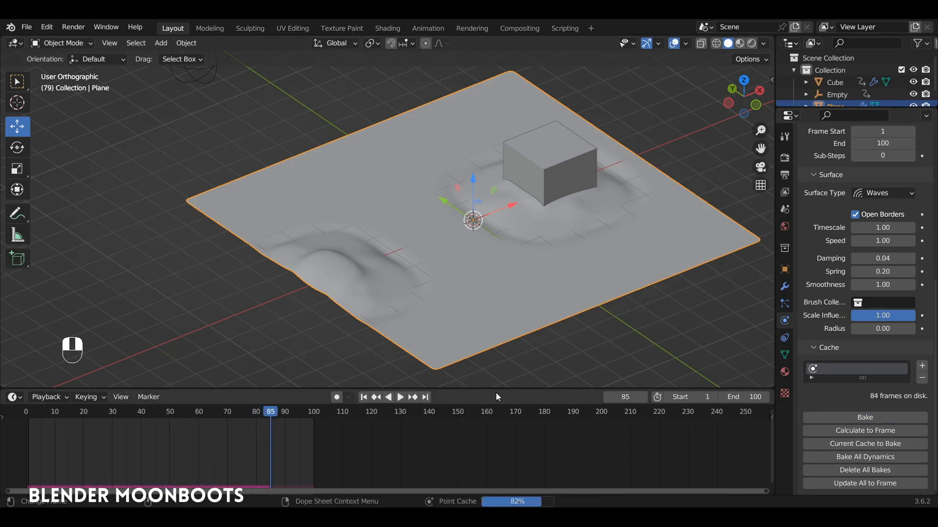
drag(151, 414, 84, 432)
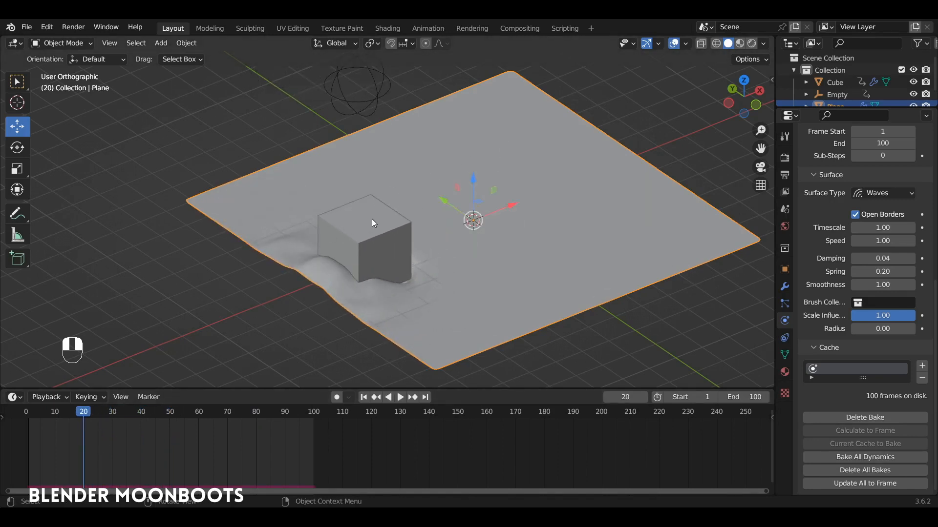
Step: Delete the cube and replay the baked waves from the start
click(337, 224)
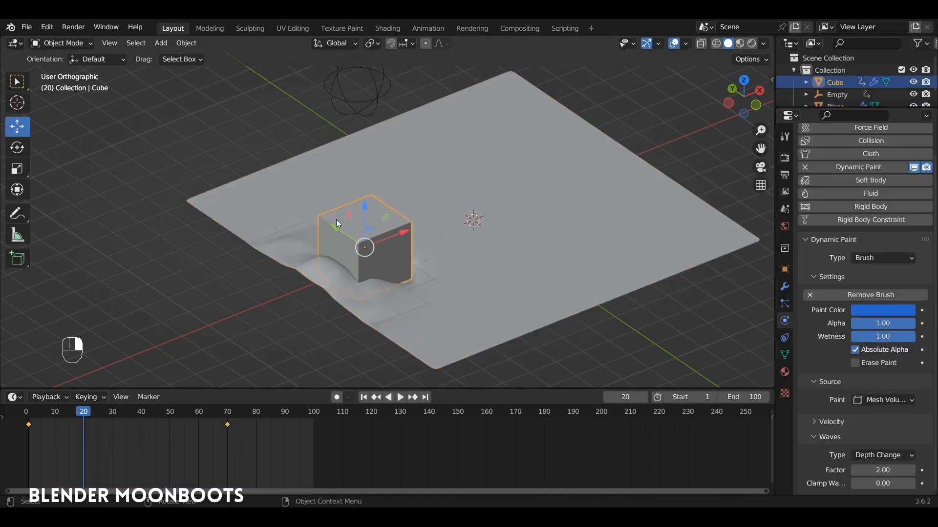
key(x)
click(391, 248)
click(31, 416)
key(space)
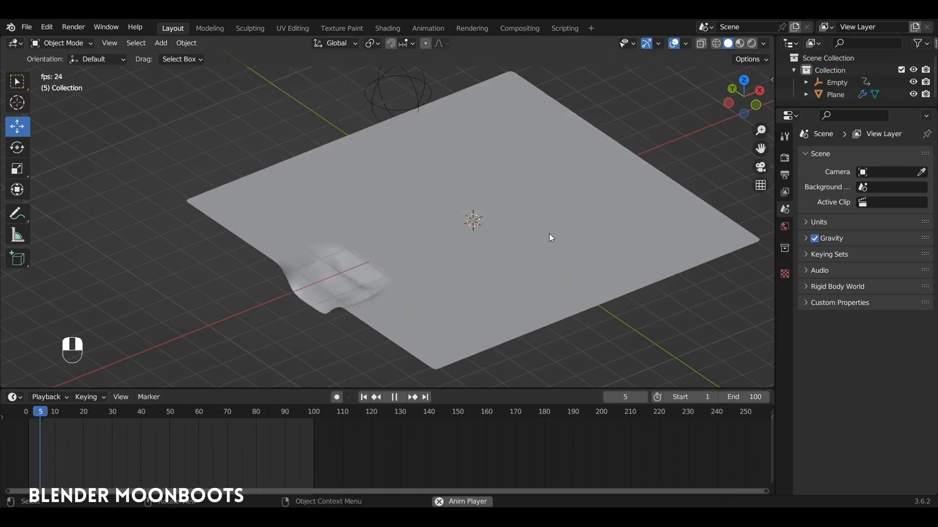
key(space)
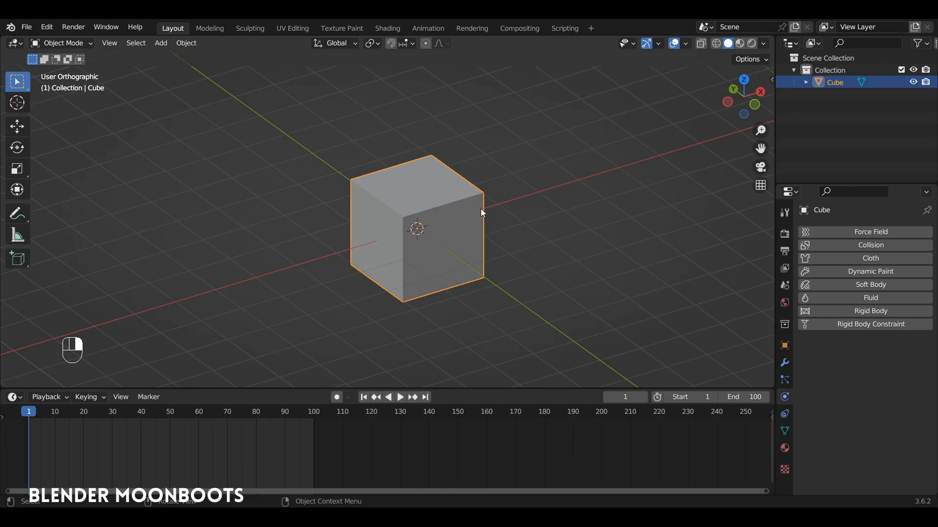
Step: Scale the new cube's mesh down in X and Y only to form a narrow upright block
key(Tab)
key(s)
key(shift+z)
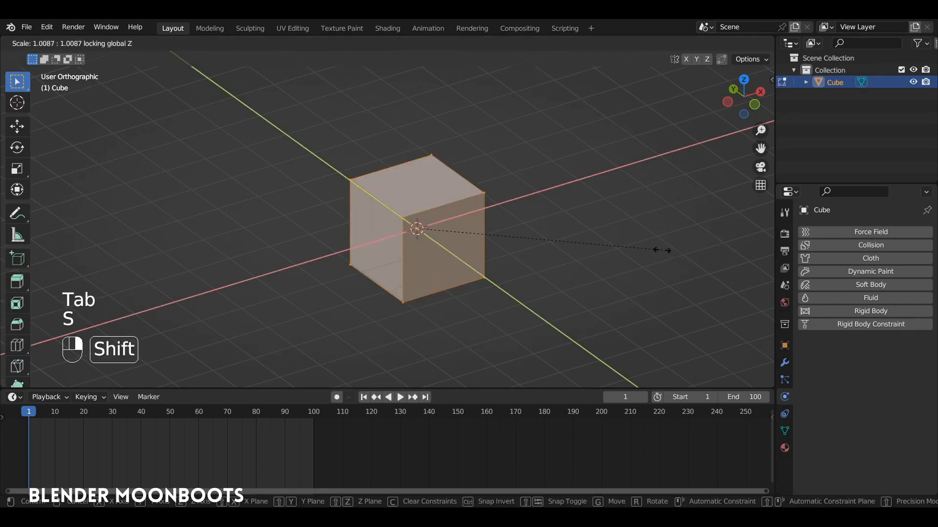
click(481, 221)
key(Tab)
Step: Make the block a rigid body and move it down along Z below the origin
key(shift+space)
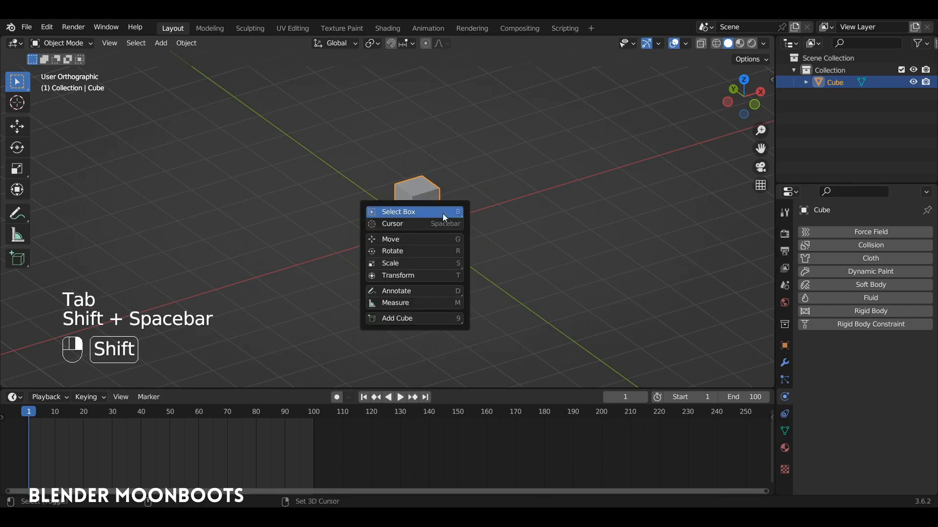
click(398, 239)
click(849, 312)
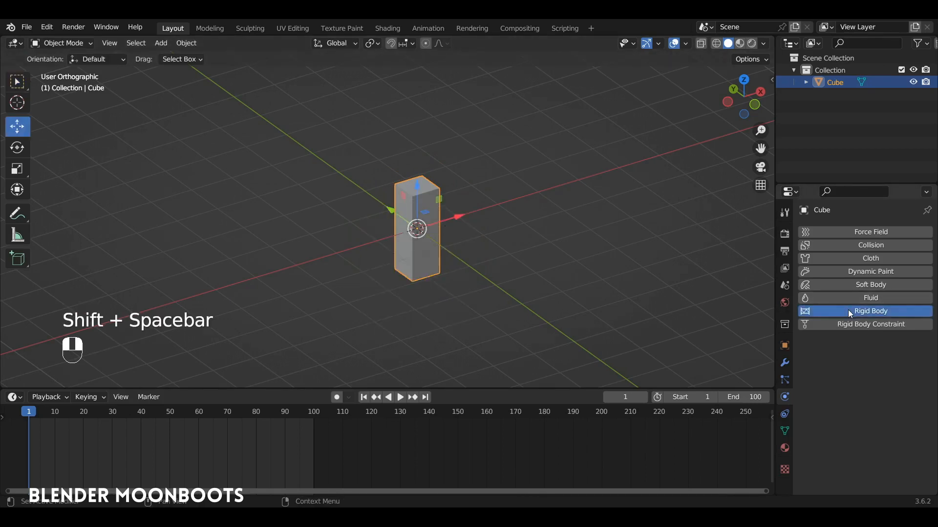
middle_drag(508, 245, 418, 201)
drag(418, 200, 399, 262)
Step: Duplicate the block about 2.5 m straight up in front view and lower the original slightly along Z
key(KP_1)
key(shift+d)
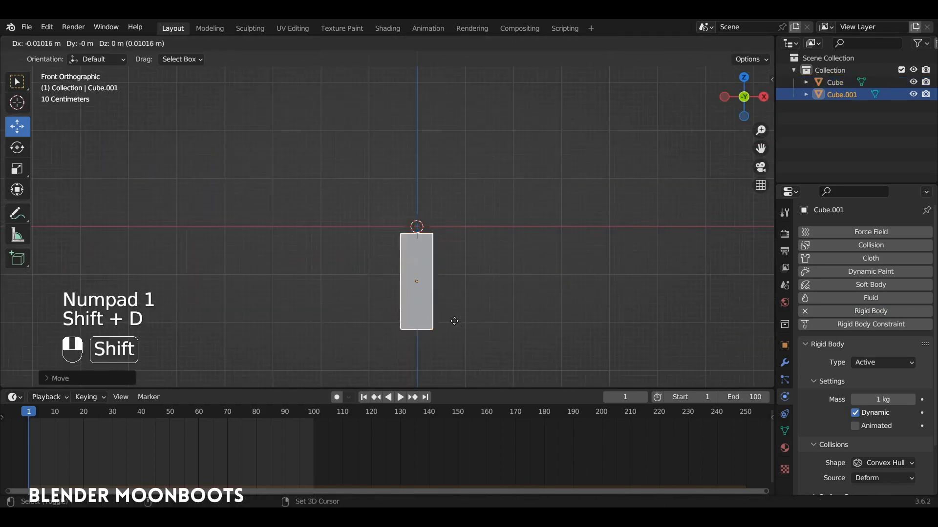
key(z)
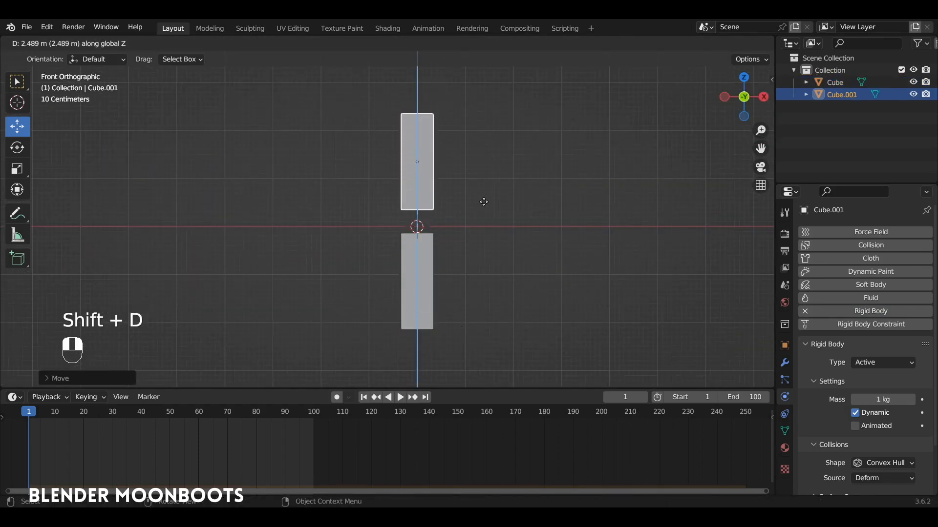
click(483, 205)
click(423, 257)
drag(417, 239, 414, 251)
Step: Add a cylinder with 16 vertices between the two blocks
middle_drag(421, 254, 506, 272)
key(shift+a)
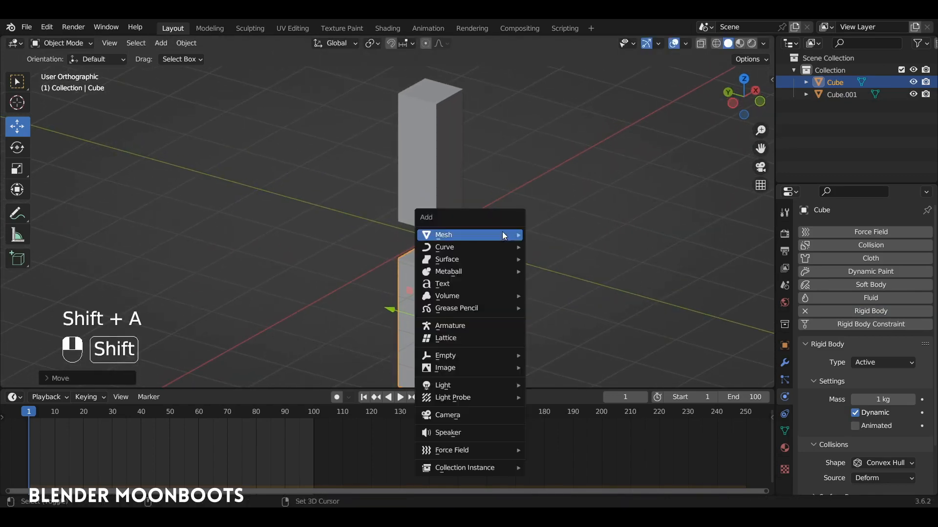
mouse_move(498, 230)
click(575, 299)
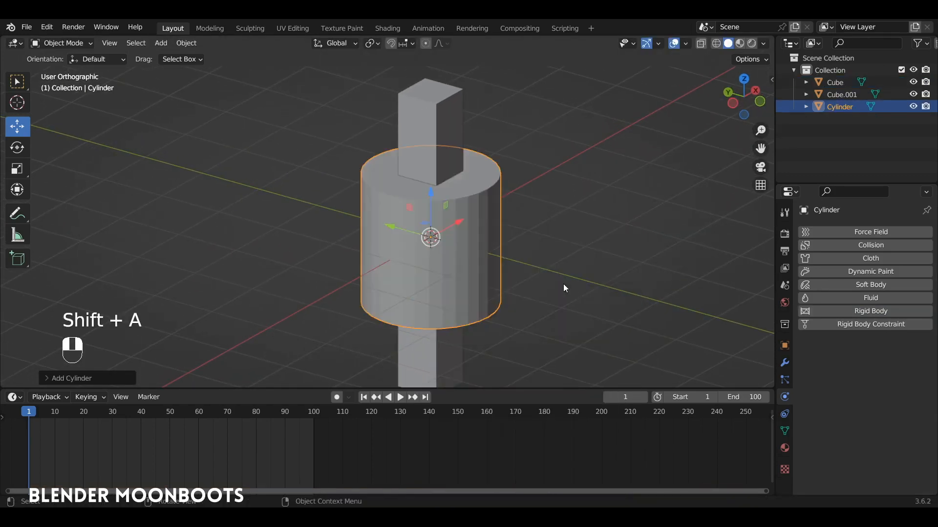
click(72, 378)
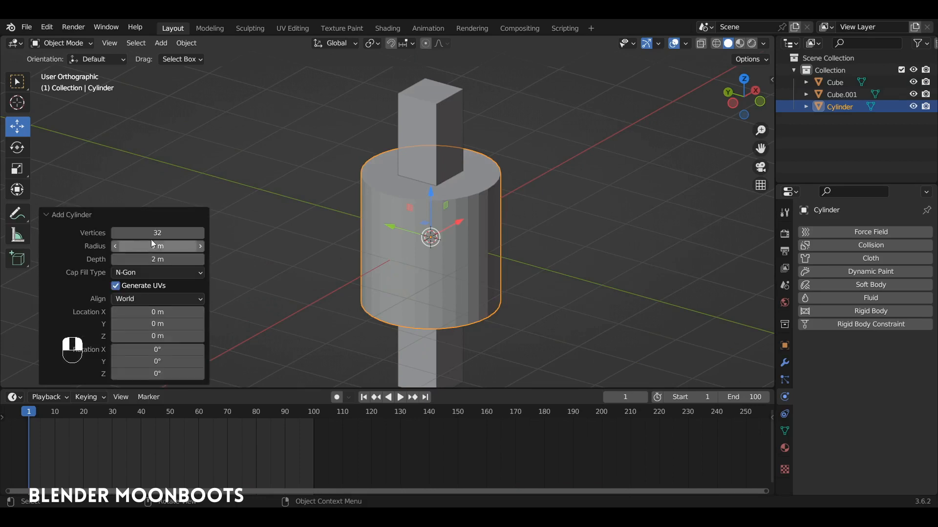
click(176, 233)
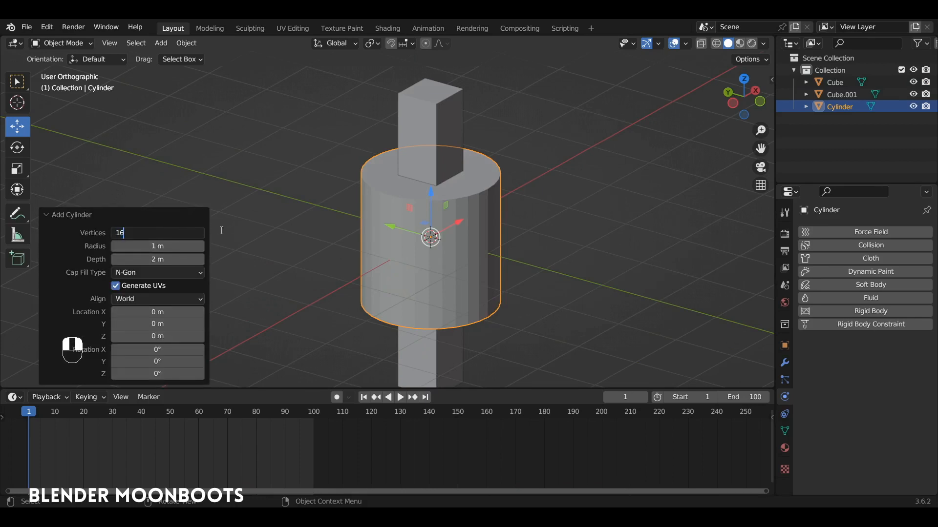
text(16)
key(Return)
Step: Rotate the cylinder's mesh 90° about the global Y axis in Edit Mode
key(Tab)
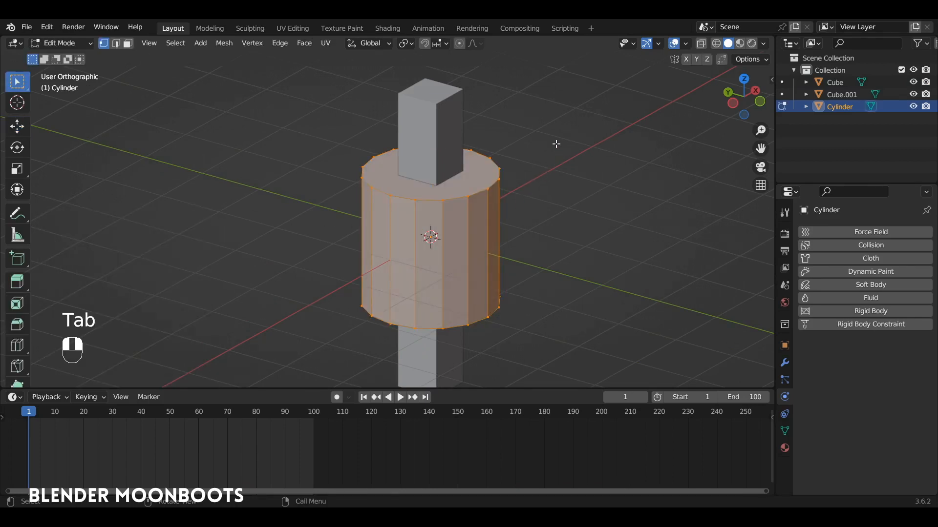
text(ry0990)
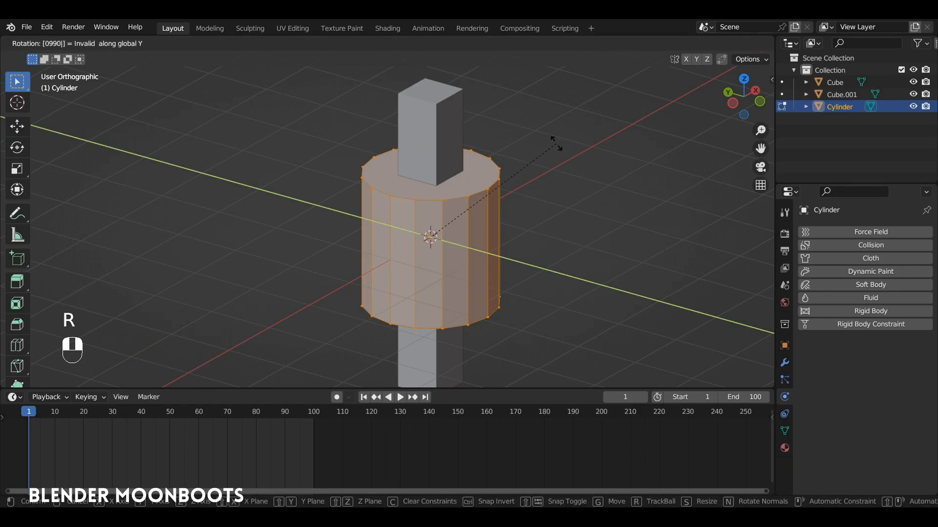
key(BackSpace)
key(BackSpace)
key(BackSpace)
key(BackSpace)
text(90)
click(529, 189)
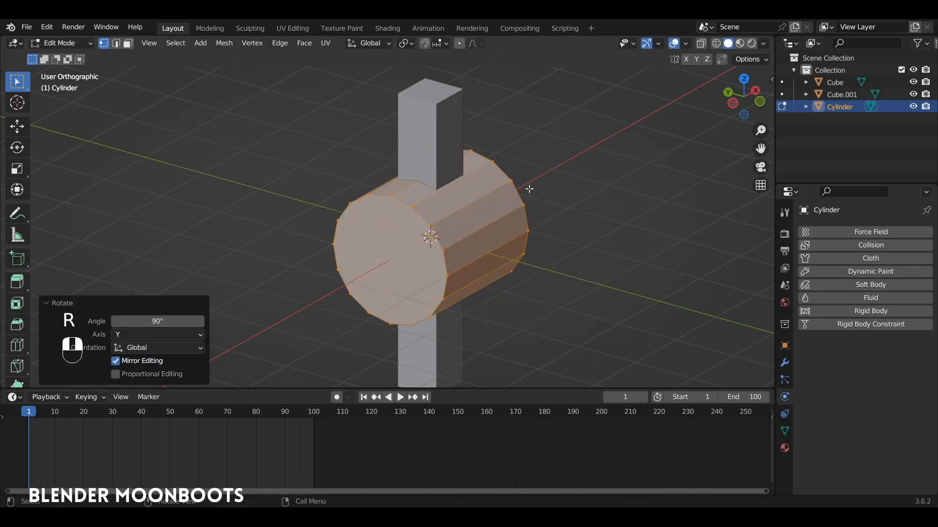
Step: Scale the cylinder's mesh down to about 0.32 so it fits between the blocks, and return to Object Mode
key(s)
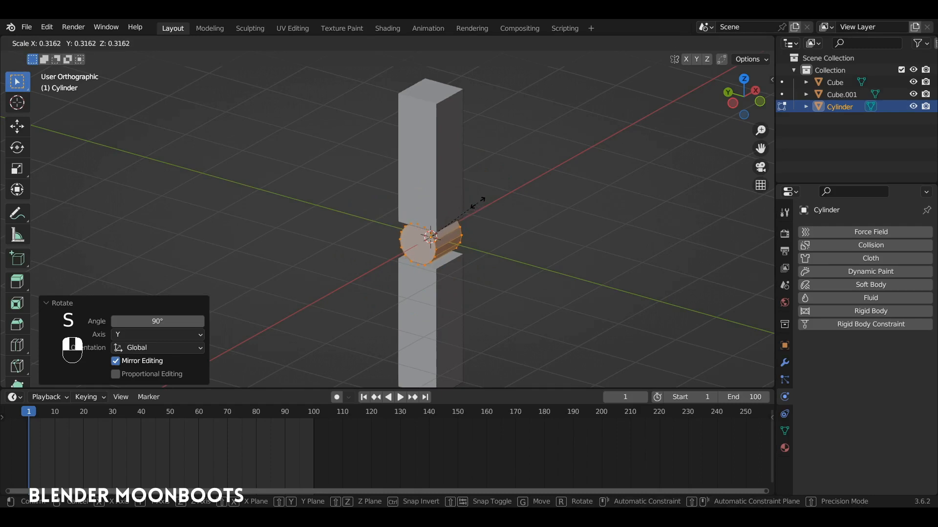
click(478, 201)
mouse_move(478, 201)
alt+middle_down()
mouse_move(527, 184)
mouse_move(478, 198)
alt+middle_up()
key(Tab)
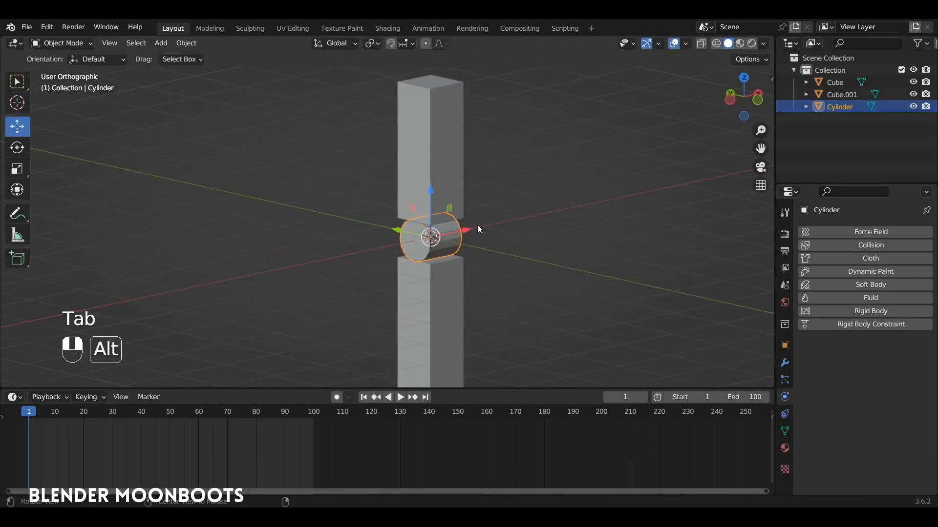
alt+drag(478, 225, 512, 222)
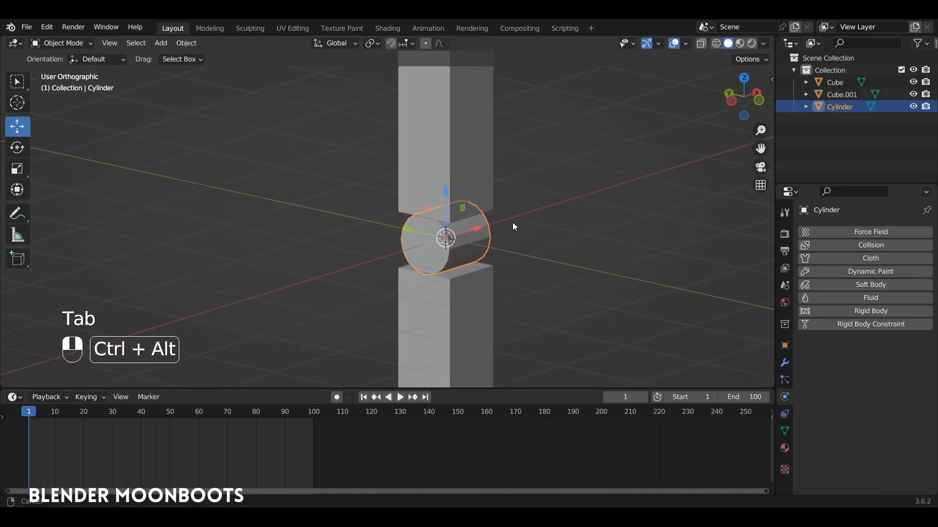
Step: Give the cylinder a rigid body constraint of type Hinge
click(857, 325)
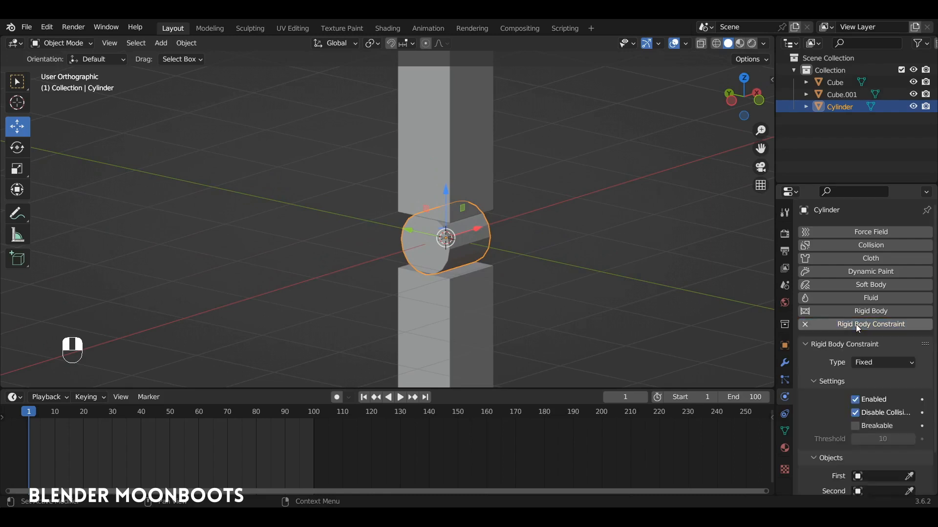
click(863, 365)
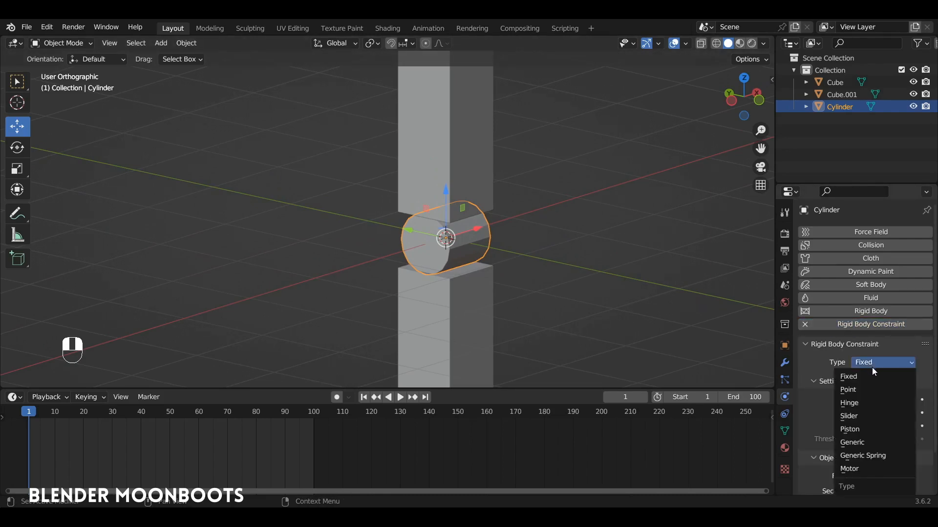
click(878, 403)
mouse_move(506, 288)
alt+mouse_down()
mouse_move(546, 282)
mouse_move(520, 283)
alt+mouse_up()
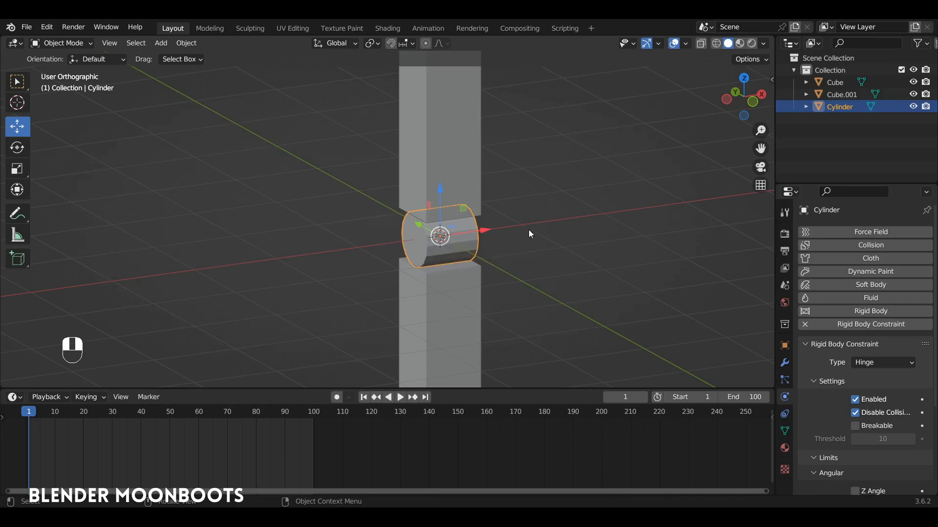
Step: Using Local orientation and affecting origins only, rotate the cylinder's origin 90° about Y so its Z axis runs along the hinge
click(343, 45)
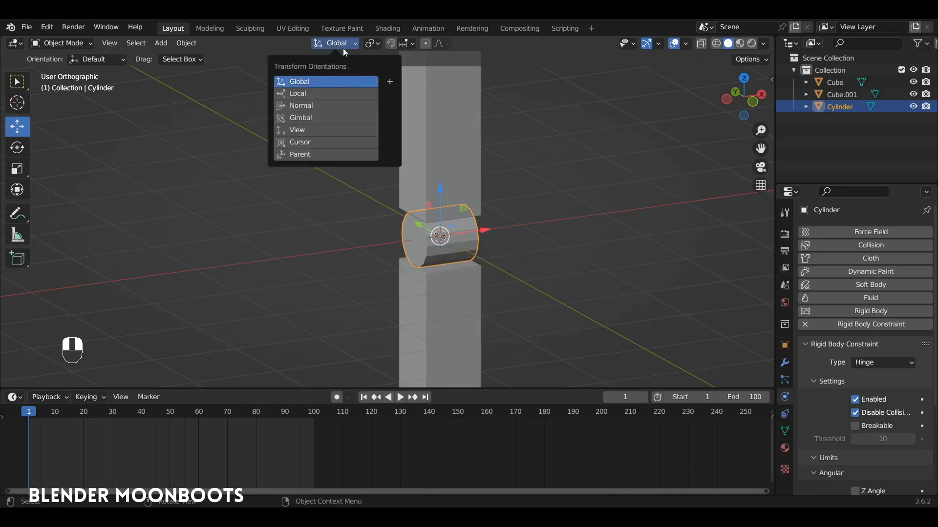
click(317, 93)
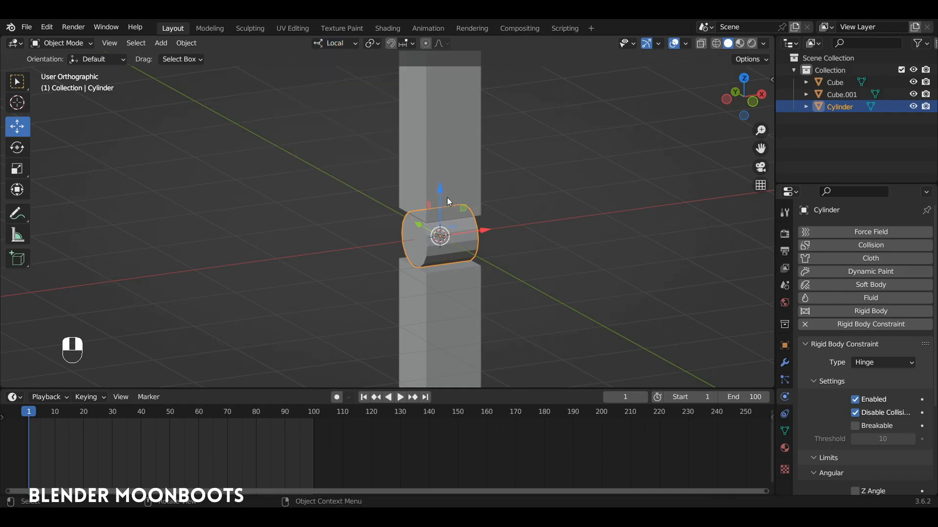
click(752, 61)
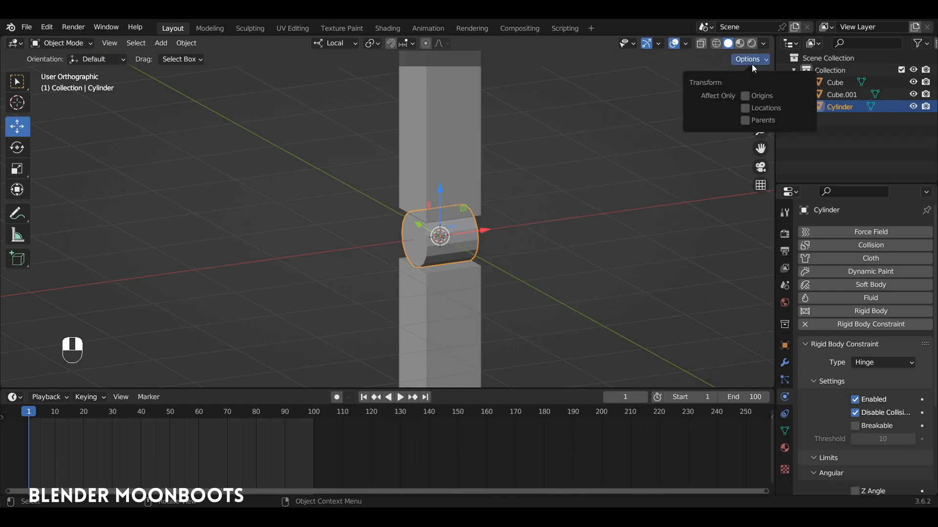
click(746, 97)
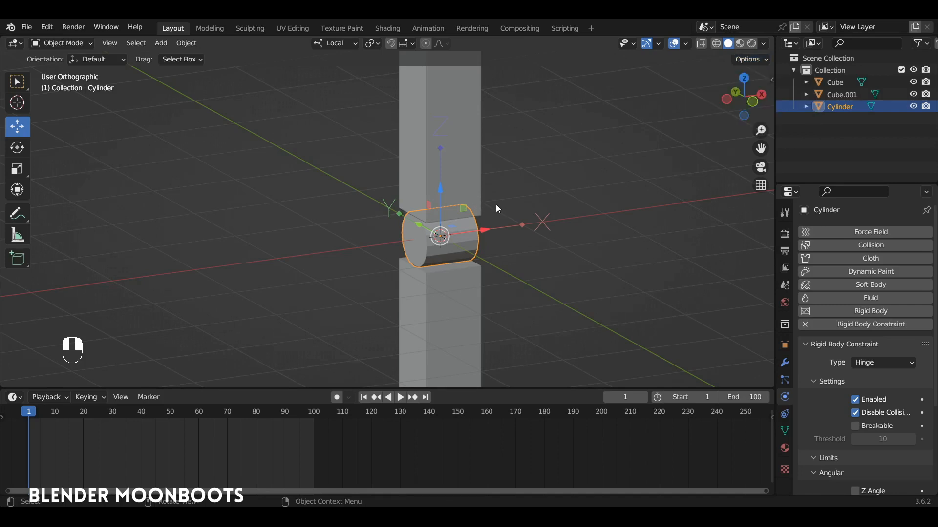
key(r)
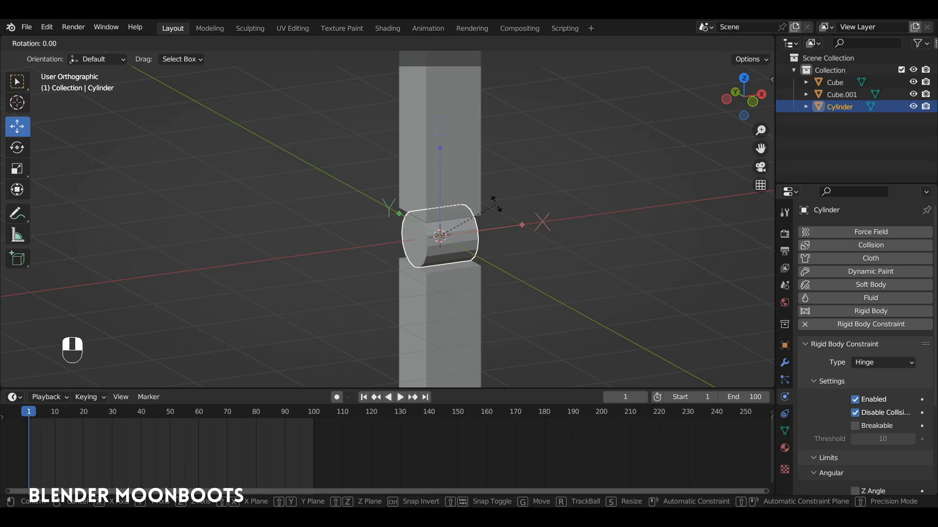
text(y90)
click(496, 204)
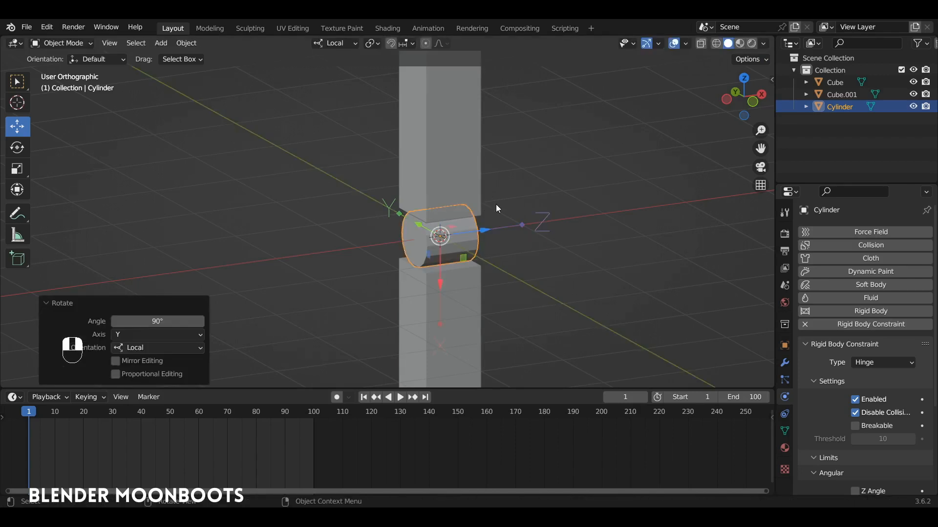
alt+drag(537, 238, 550, 240)
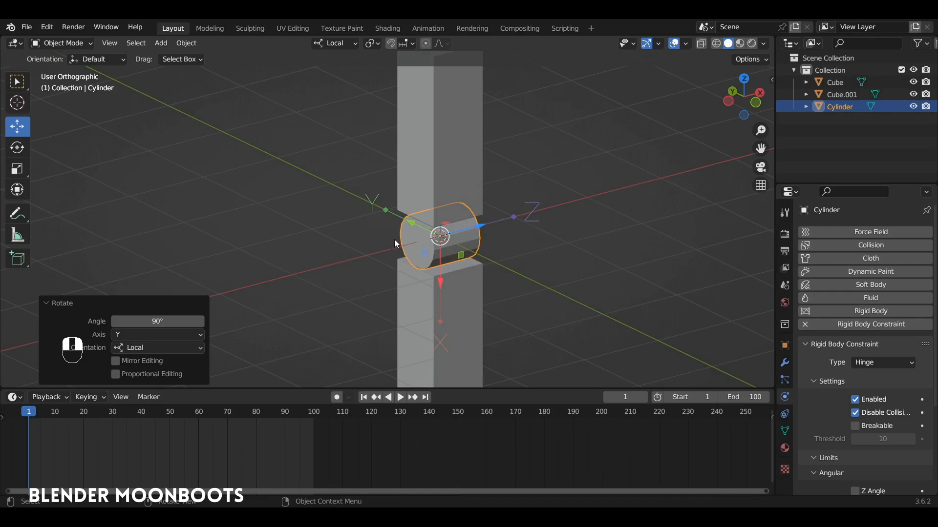
Step: Turn off the origins-only transform option and restore the Global transform orientation
click(751, 59)
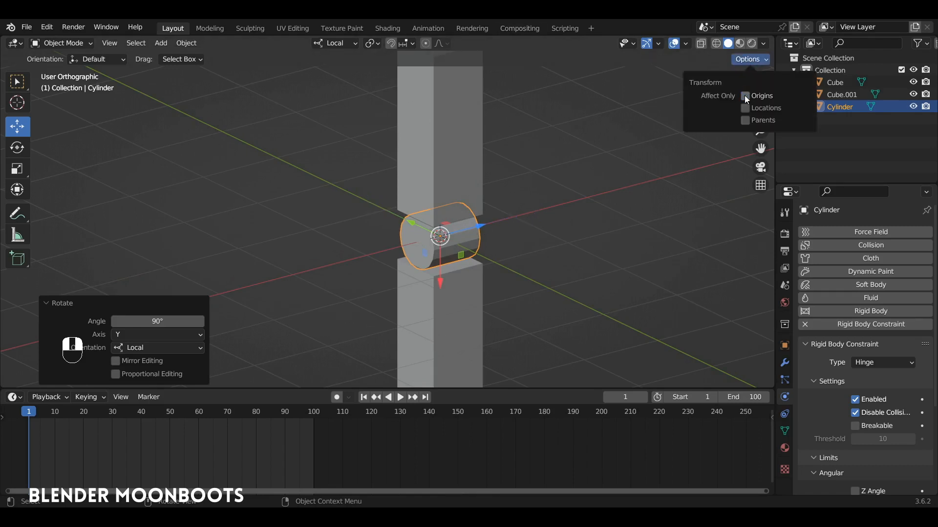
mouse_move(473, 253)
alt+mouse_down()
mouse_move(498, 237)
mouse_move(472, 247)
alt+mouse_up()
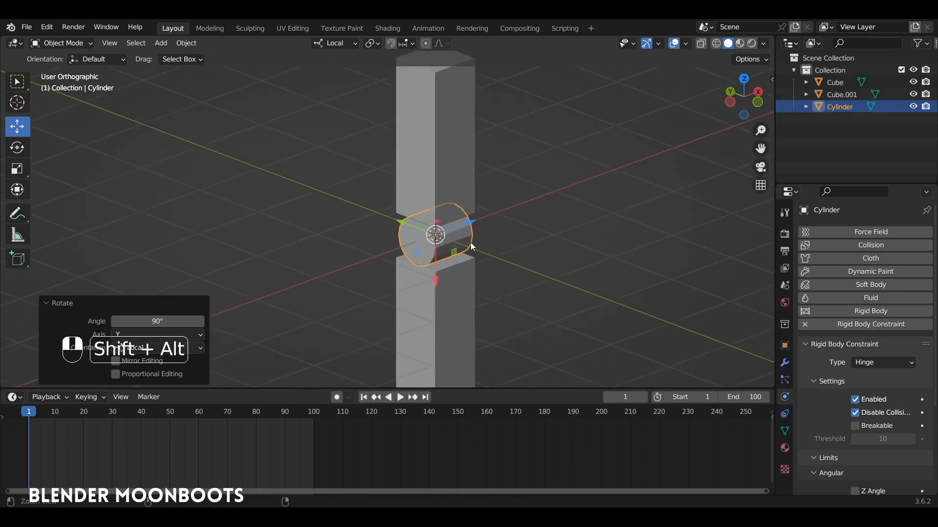
click(341, 44)
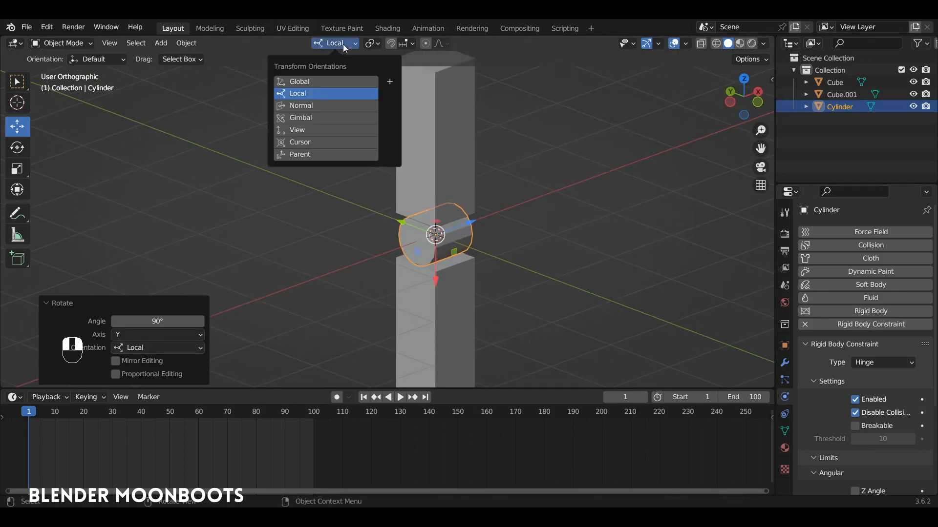
click(329, 82)
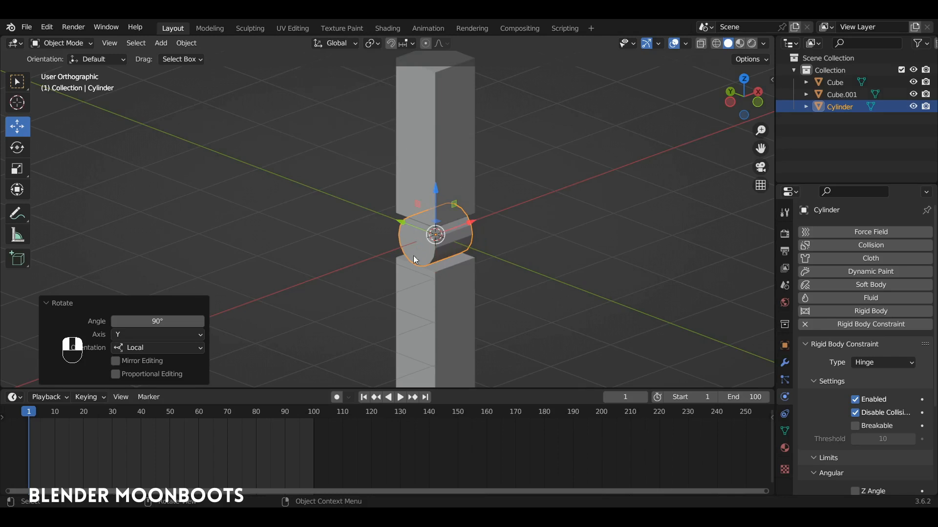
Step: Assign the upper block as the hinge constraint's first object and the lower block as its second
scroll(863, 409, down, 5)
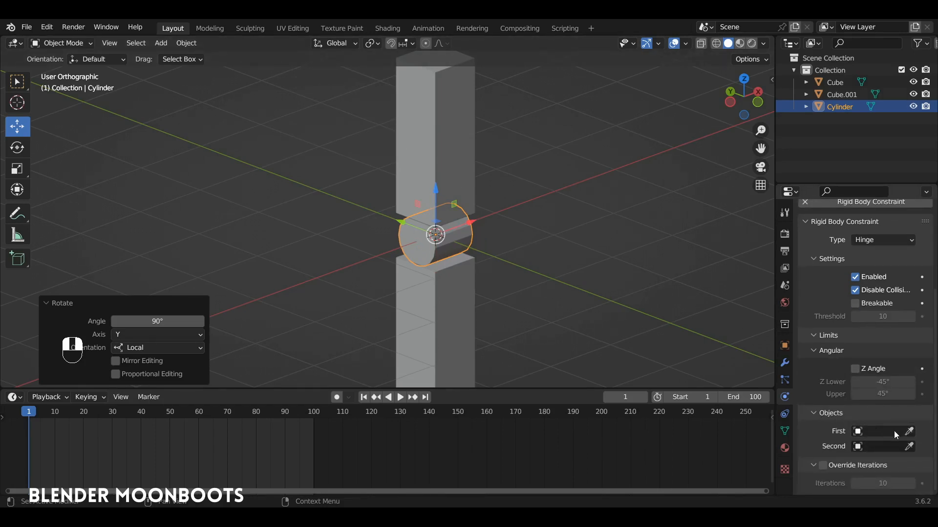
click(909, 431)
click(459, 160)
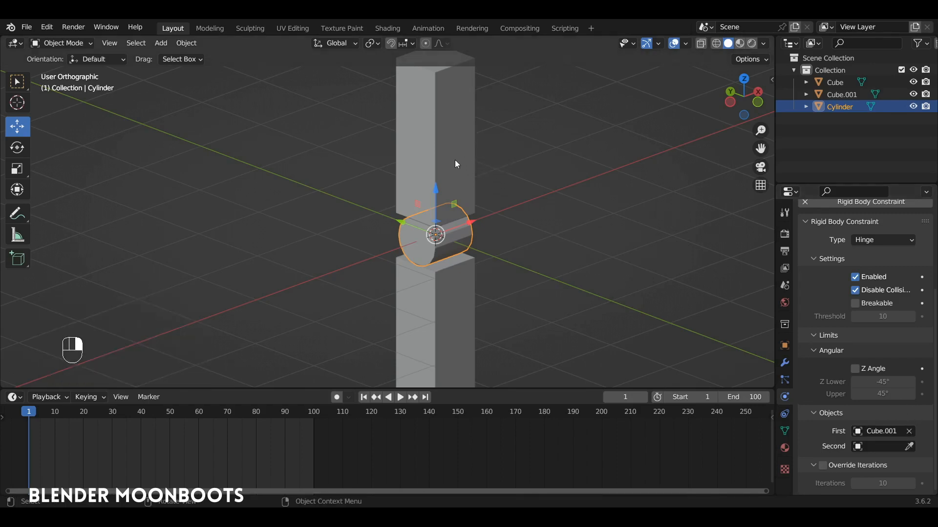
click(909, 446)
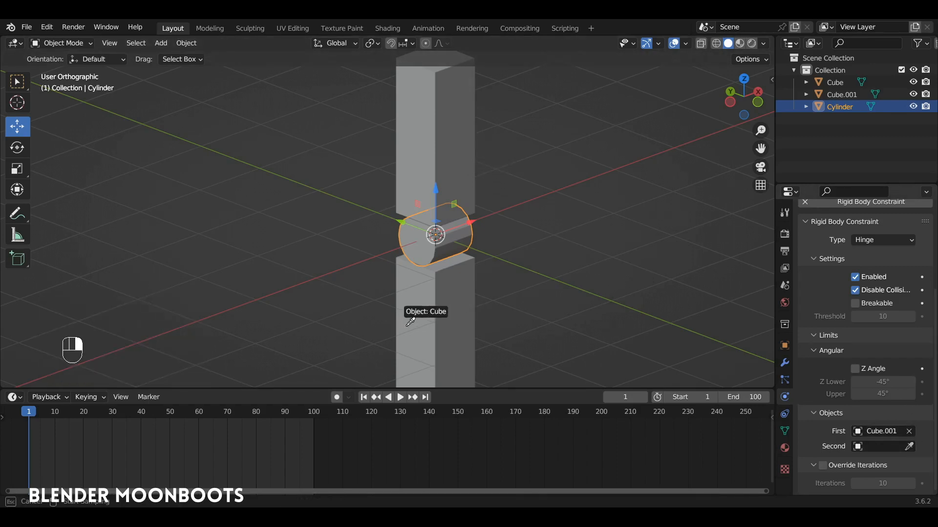
click(430, 323)
Step: Set the upper block's rigid body to Animated and keyframe its location, rotation and scale at frame 1
middle_drag(496, 278, 483, 212)
click(471, 196)
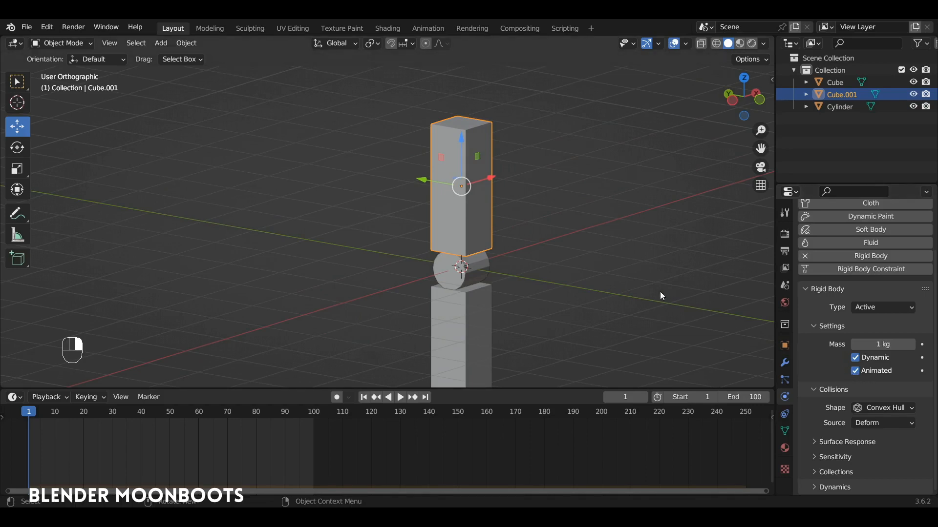
alt+middle_drag(511, 233, 503, 239)
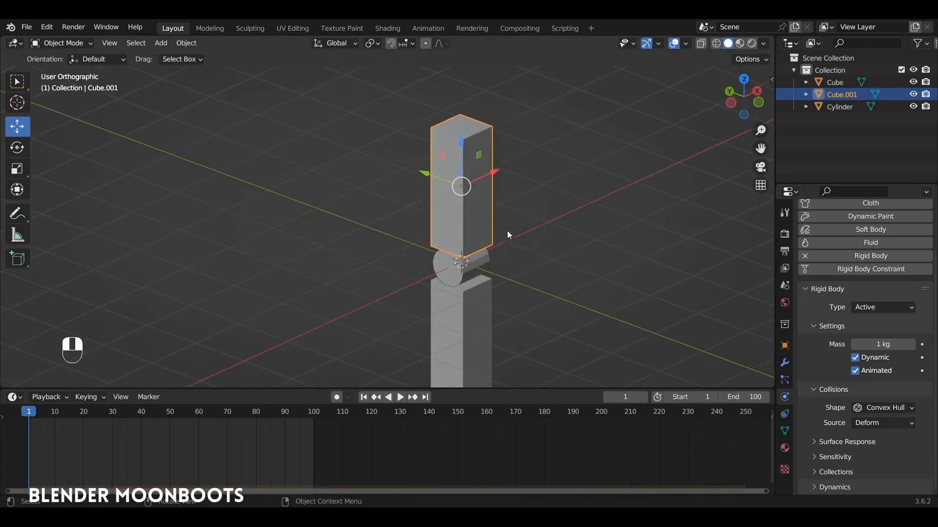
key(i)
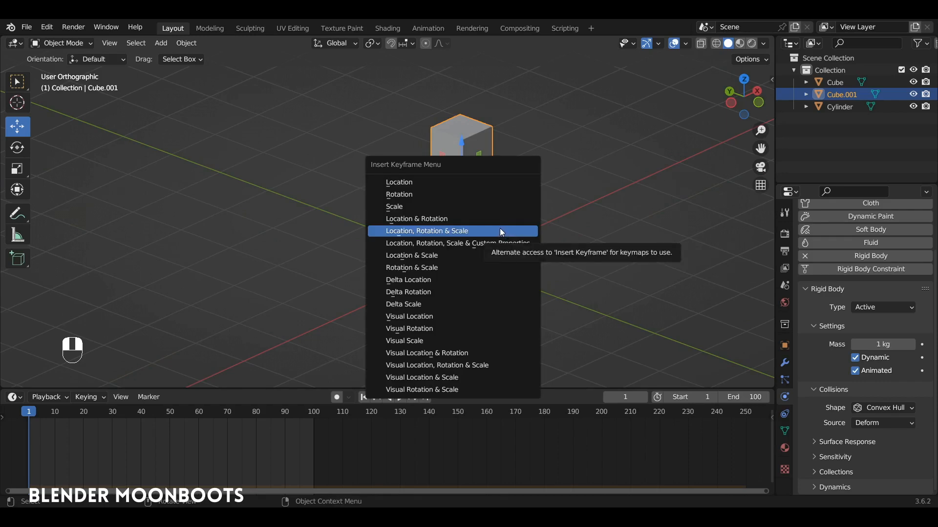
click(502, 232)
Step: At frame 40, move the upper block about 2.94 m along Y and keyframe its location, rotation and scale
drag(41, 412, 141, 421)
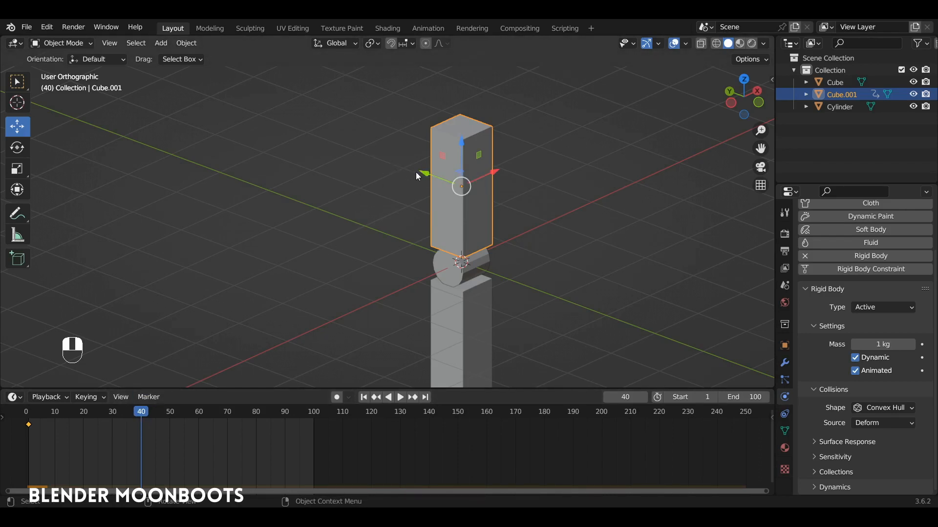
drag(417, 176, 277, 125)
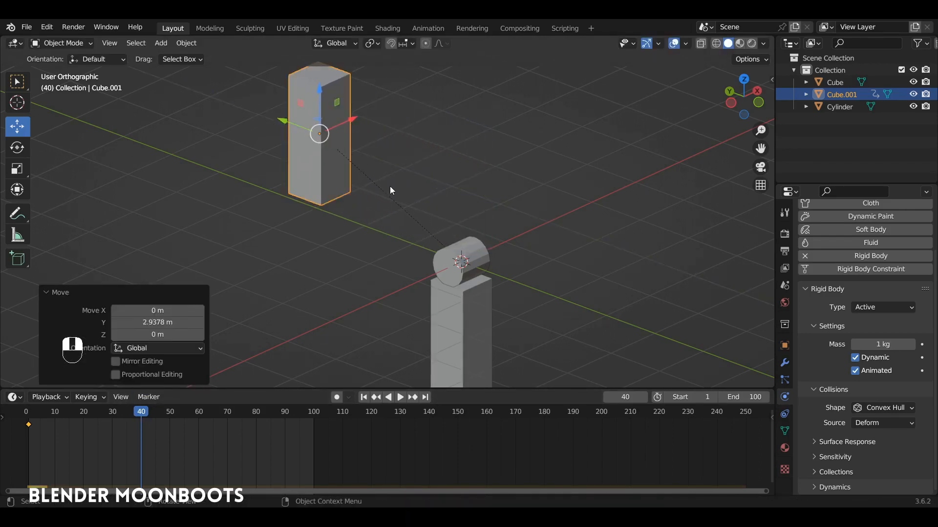
key(i)
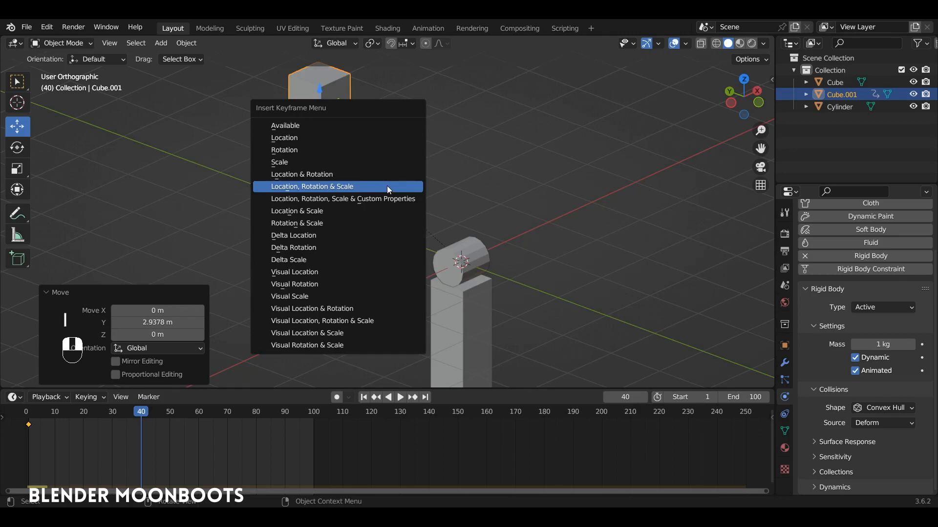
click(389, 186)
Step: Play the hinged block animation from the first frame, then restart it from frame 1
key(shift+Left)
key(space)
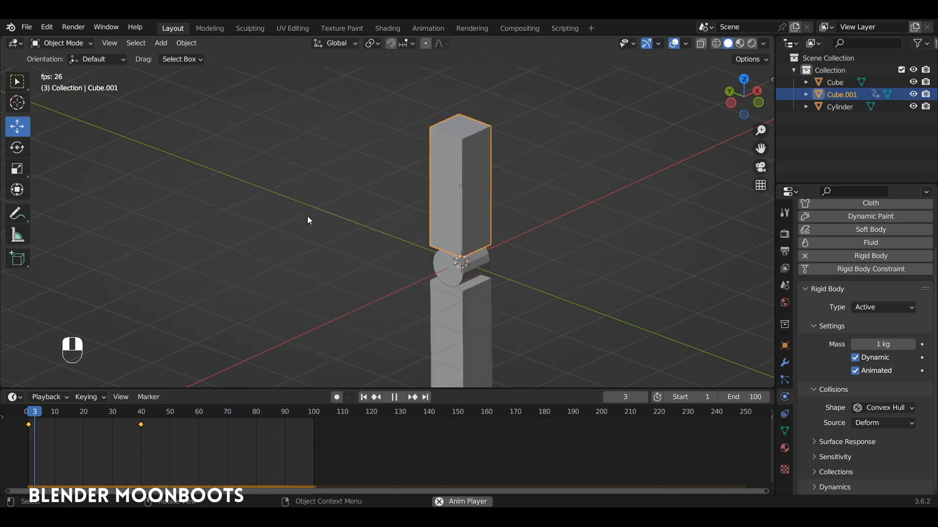
key(space)
click(29, 418)
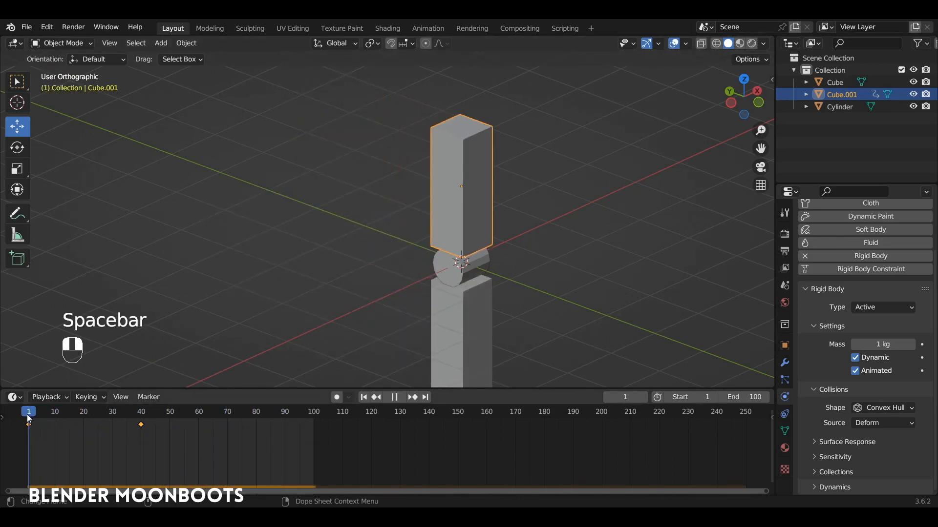
Step: Parent the hinge cylinder to the upper block with the Object option
click(461, 268)
alt+middle_drag(465, 272, 460, 218)
shift+click(472, 172)
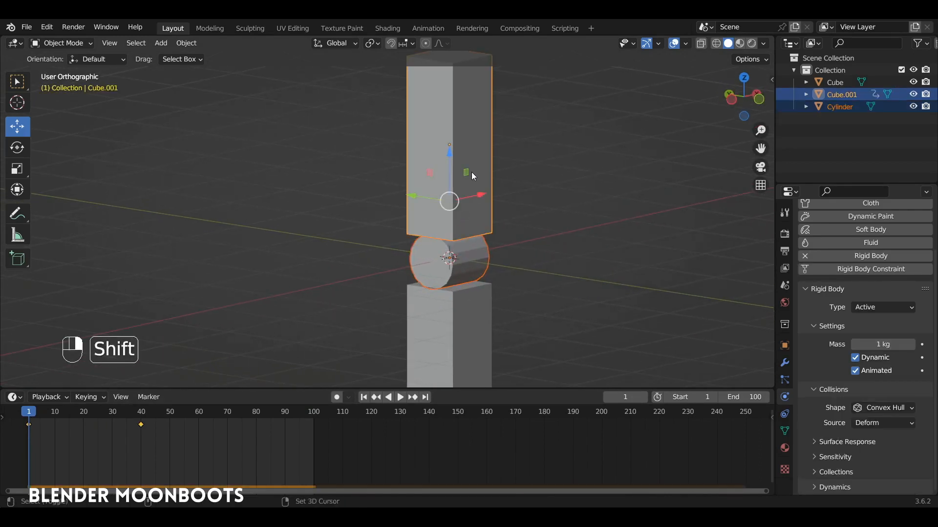
key(ctrl+p)
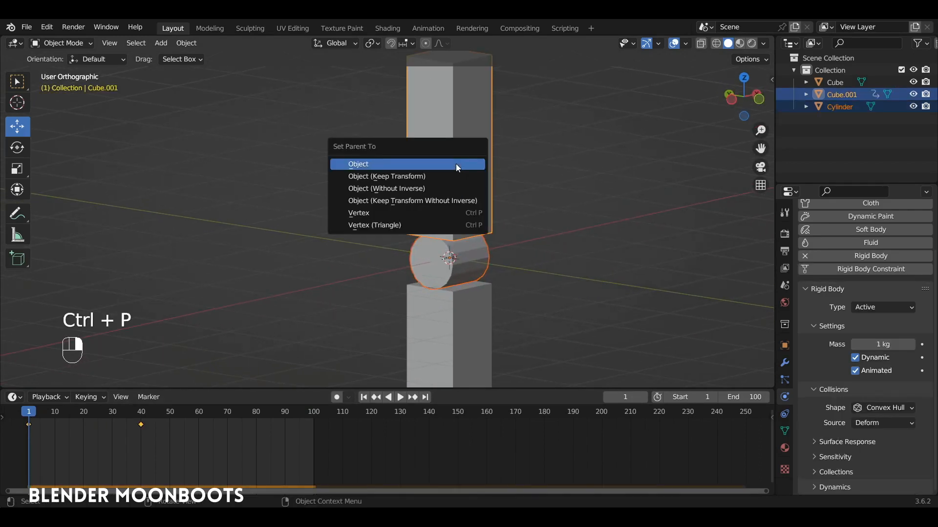
click(456, 163)
Step: Play the animation to check how the parented hinge follows the upper block, and return to frame 1
key(space)
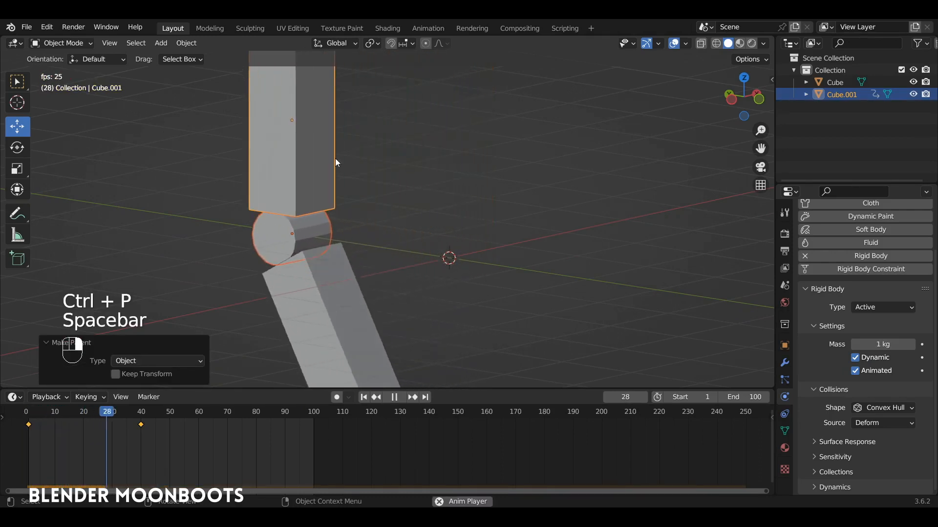
ctrl+alt+middle_drag(335, 159, 352, 192)
alt+shift+middle_drag(352, 192, 352, 187)
alt+middle_drag(353, 188, 373, 201)
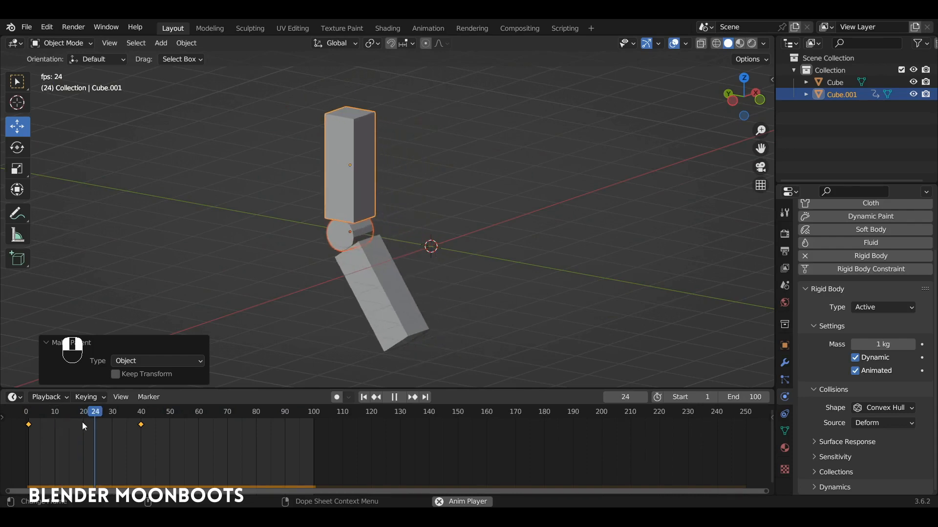
key(space)
drag(133, 421, 30, 419)
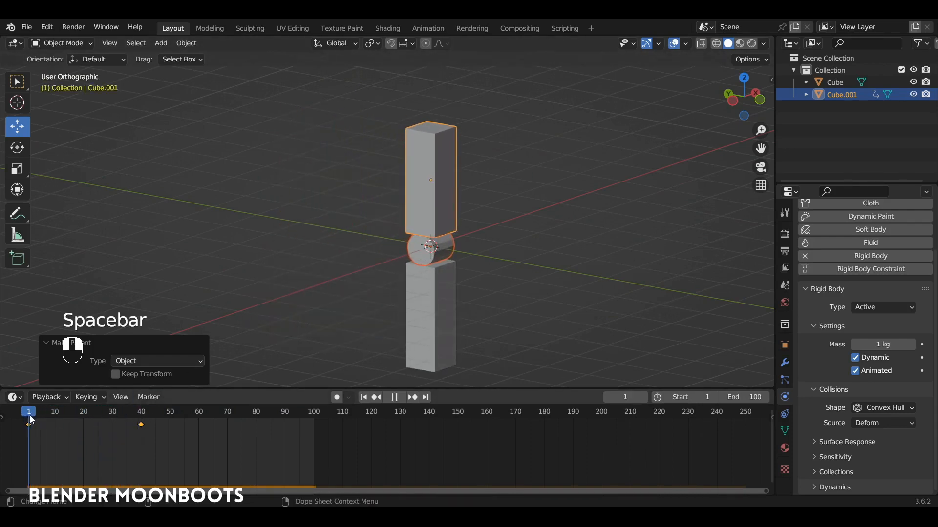
Step: In front view, duplicate the hinge cylinder and the lower block, placing the copies about 2.635 m down along Z
ctrl+alt+middle_drag(364, 208, 398, 229)
click(405, 239)
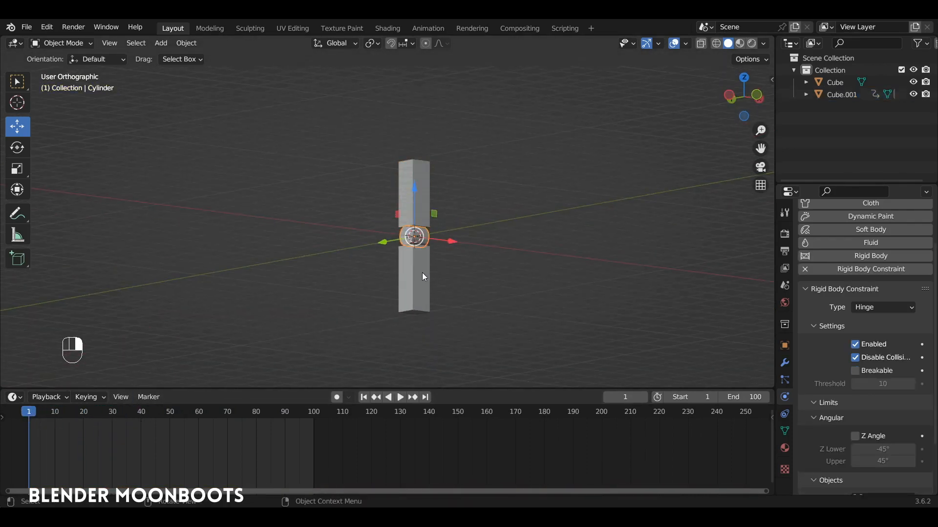
key(KP_1)
shift+click(420, 280)
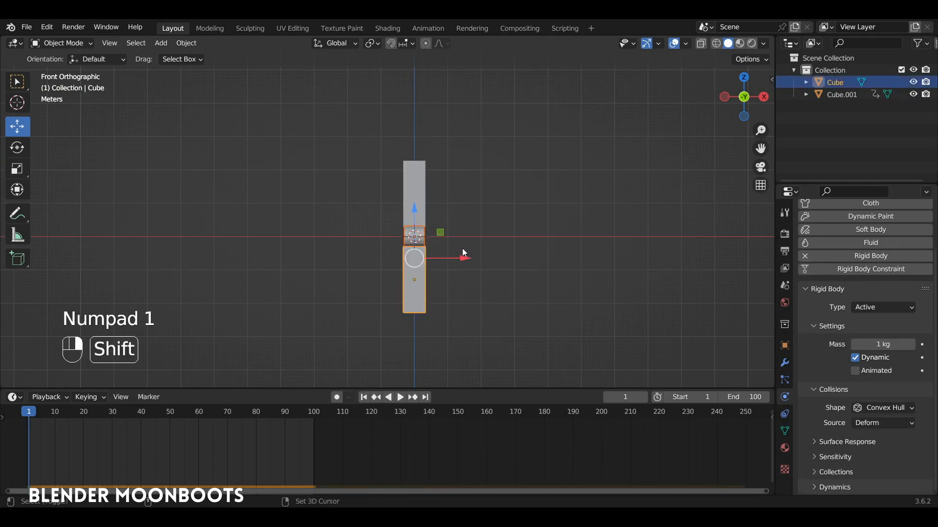
key(shift+d)
key(z)
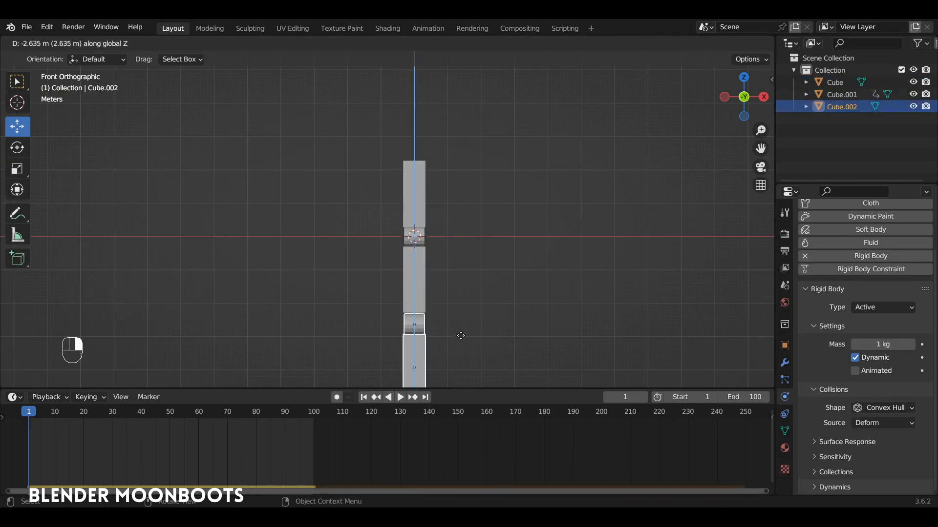
click(460, 336)
Step: Clear both objects from the duplicated hinge's rigid body constraint and assign the middle block as its first object
middle_drag(454, 323, 538, 293)
click(490, 275)
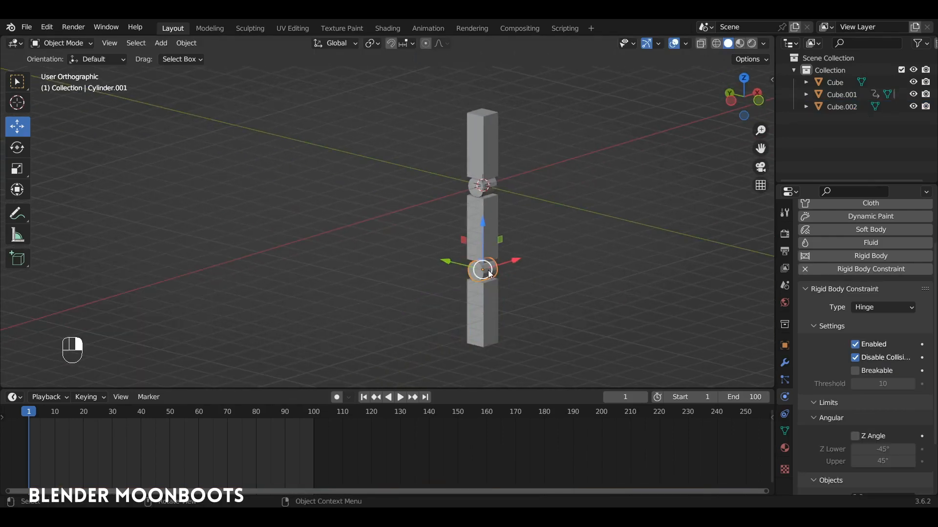
scroll(868, 386, down, 4)
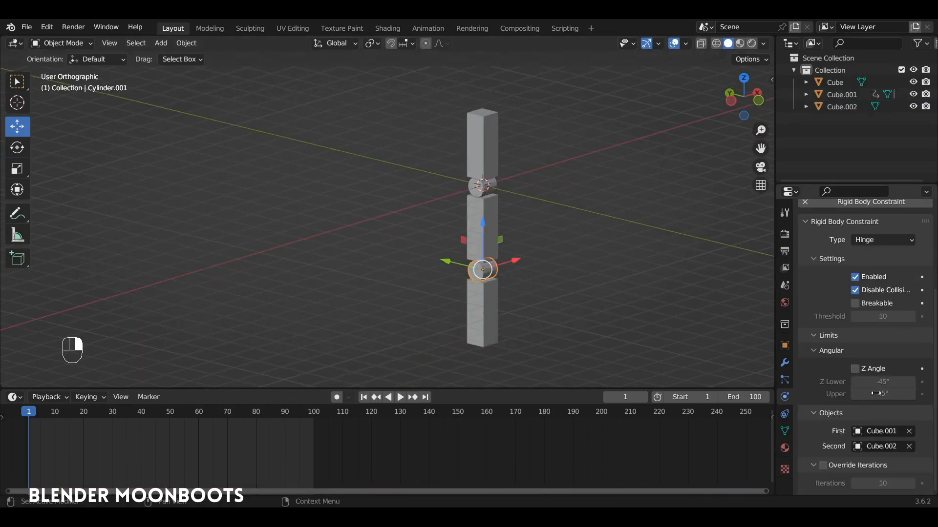
click(479, 224)
click(484, 274)
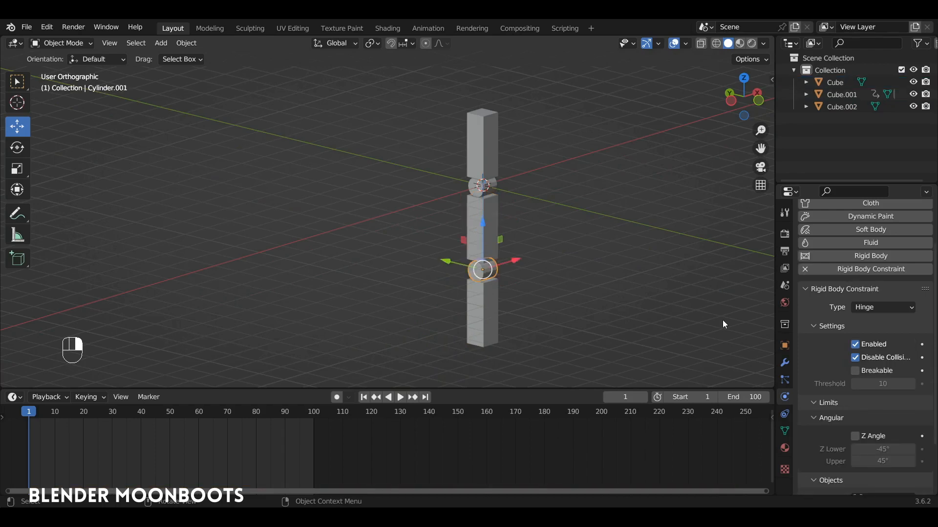
scroll(840, 432, down, 4)
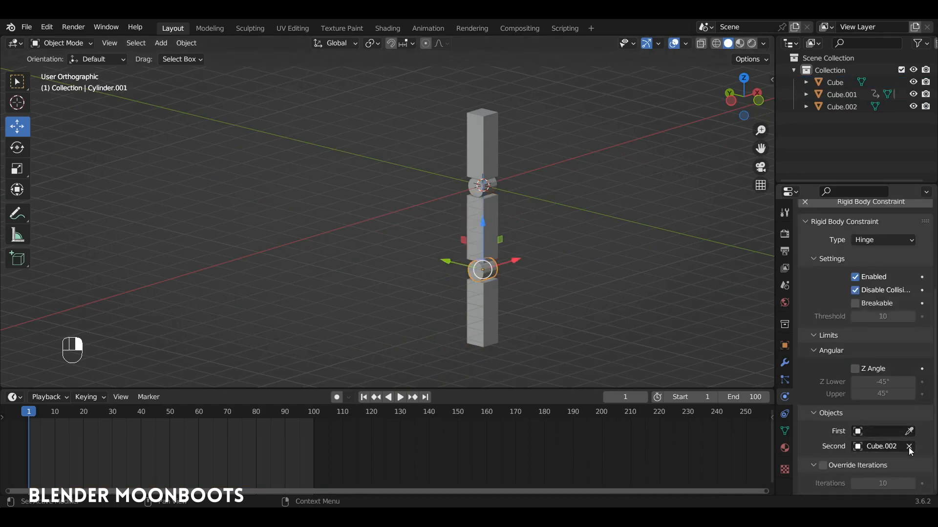
click(494, 224)
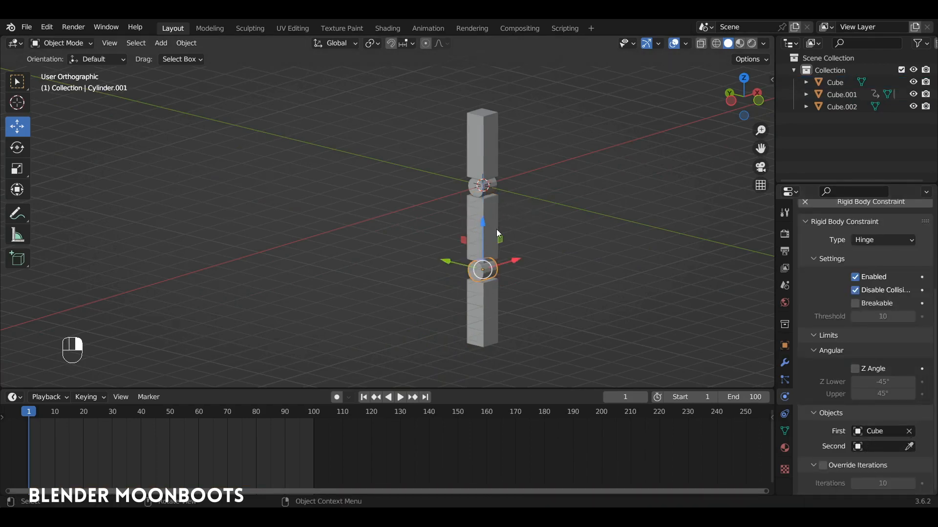
Step: Assign the lowest block as the second object of the duplicated hinge's constraint
click(490, 300)
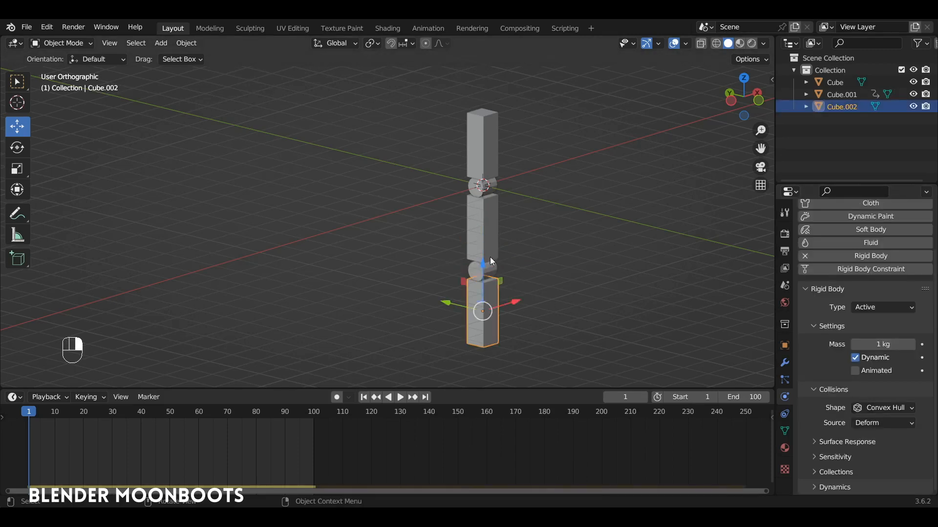
click(492, 257)
click(495, 265)
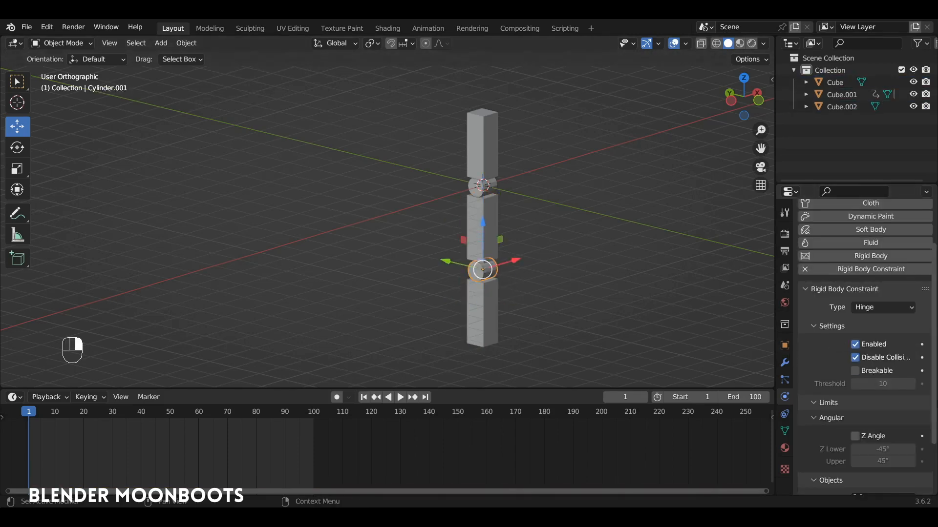
scroll(934, 380, down, 4)
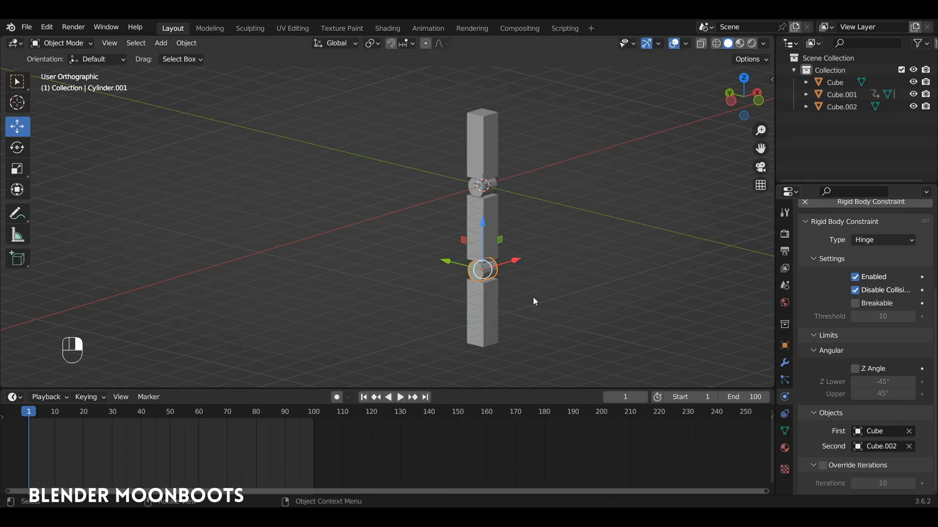
Step: Parent the duplicated hinge cylinder to the middle block with the Object option
shift+click(487, 224)
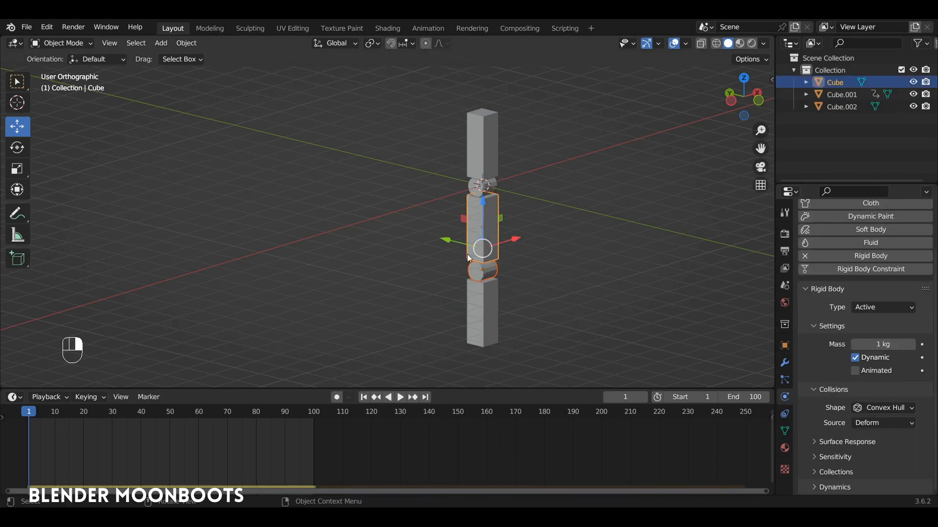
key(ctrl+p)
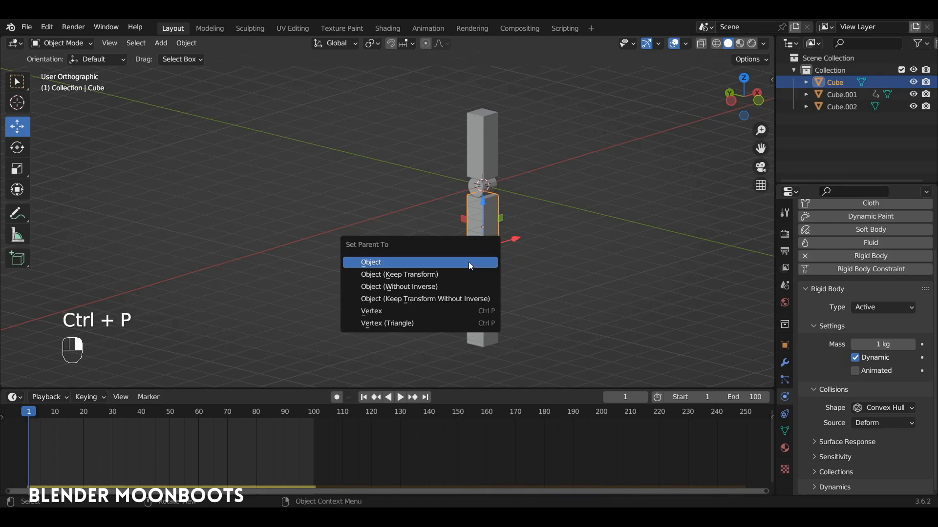
click(468, 262)
Step: Play the three-block chain animation and examine the lower hinge's motion and constraint settings
key(space)
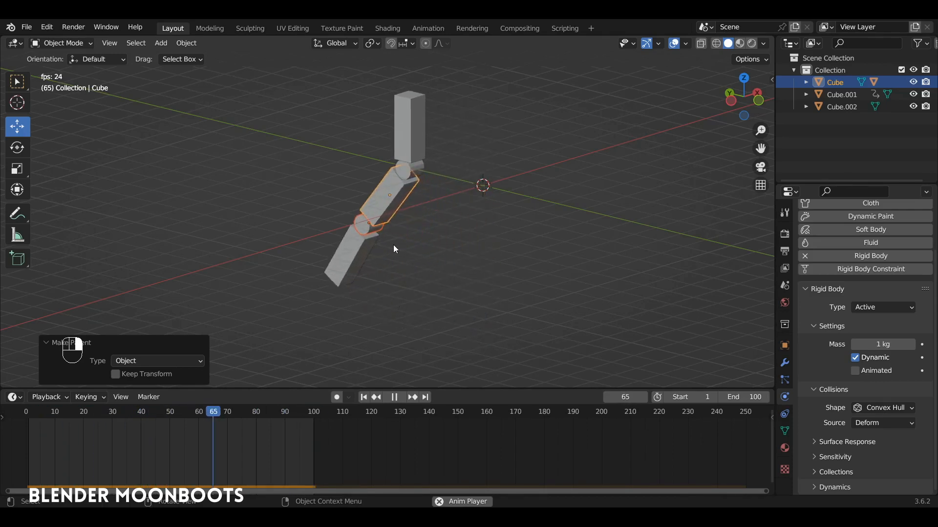
click(374, 234)
click(418, 256)
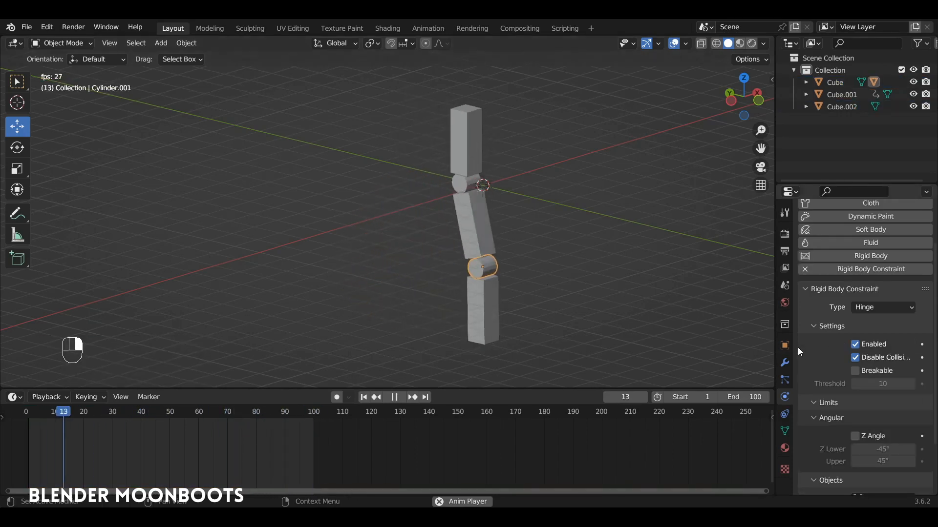
scroll(801, 347, down, 3)
scroll(547, 280, up, 8)
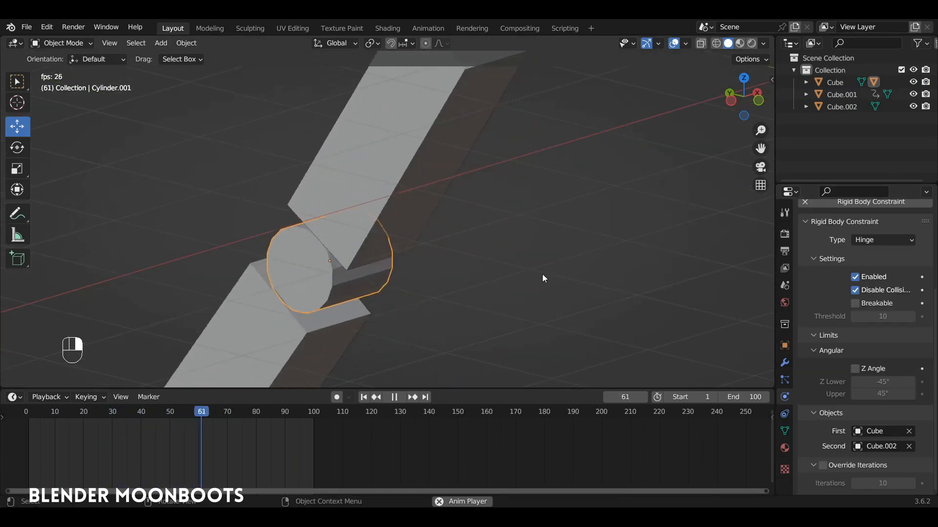
scroll(541, 273, down, 12)
scroll(540, 274, up, 4)
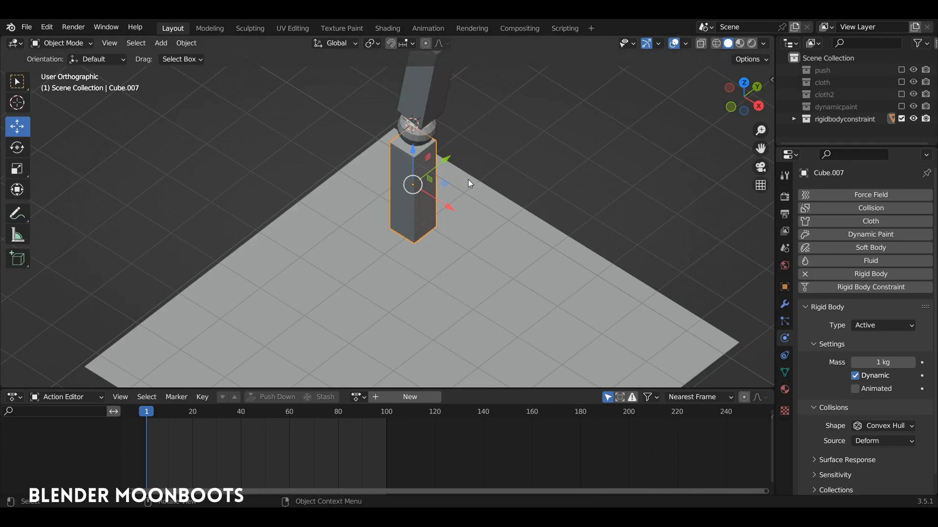
Step: Play the rigid body constraint simulation of the sphere-jointed blocks above the plane
key(space)
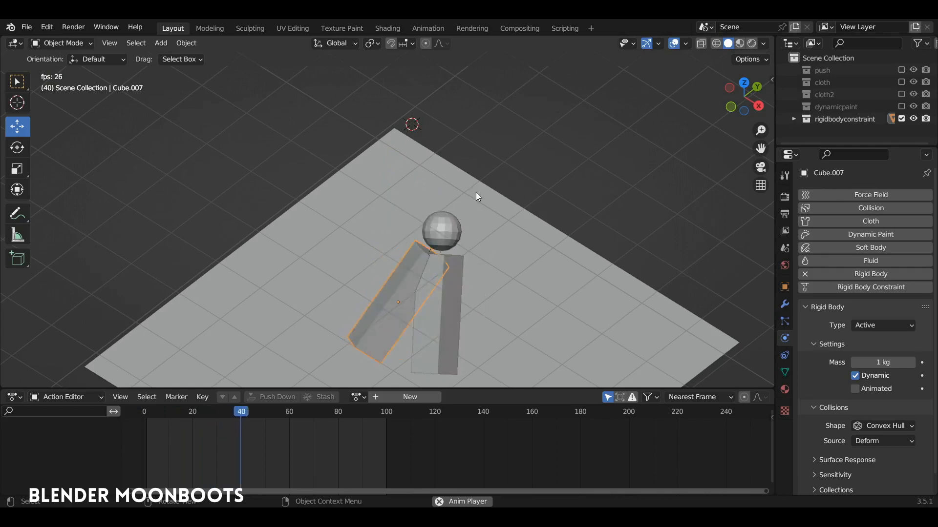